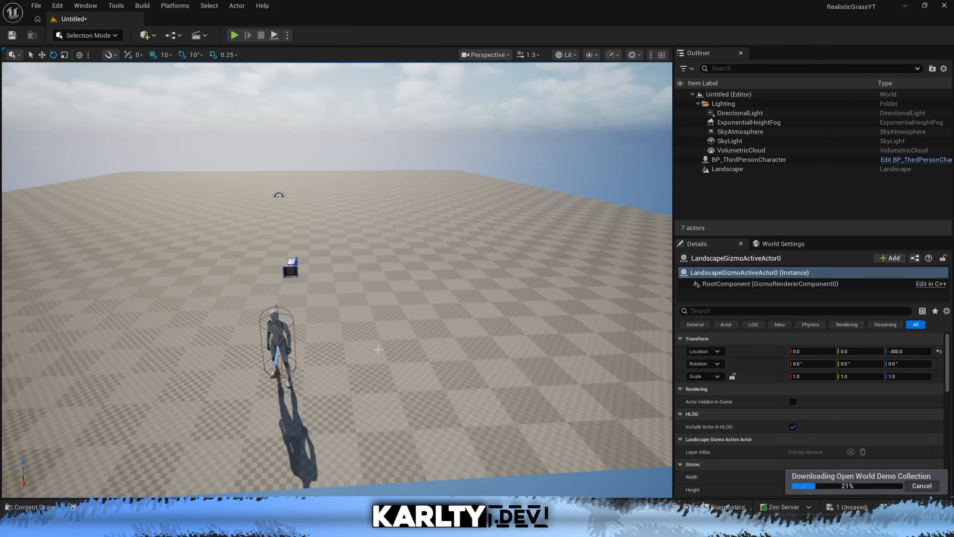
# Rotate the third-person character about -190° around Z so it faces across the landscape, and deselect it.
pyautogui.click(285, 344)
pyautogui.press('space')
pyautogui.press('space')
pyautogui.press('space')
pyautogui.press('space')
pyautogui.press('space')
pyautogui.press('space')
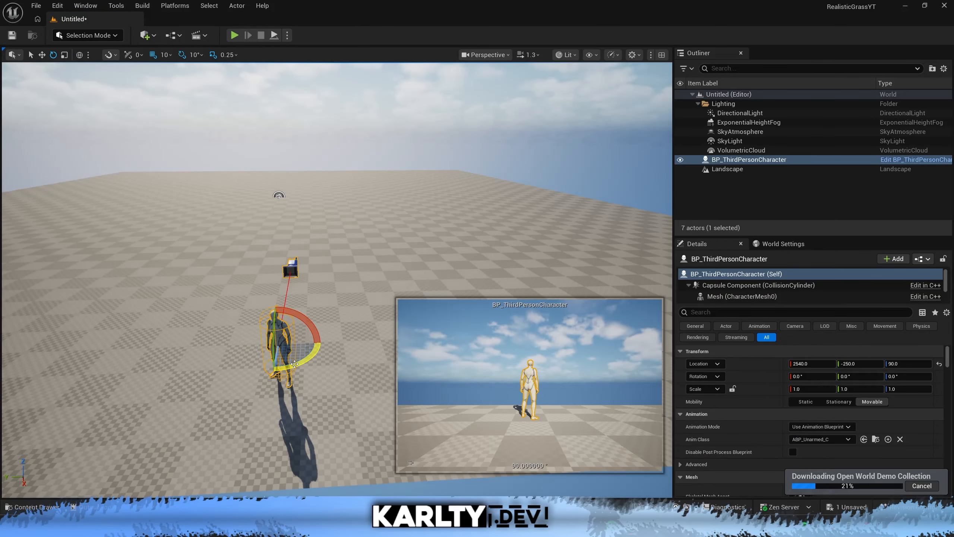
pyautogui.moveTo(301, 365); pyautogui.dragTo(276, 340)
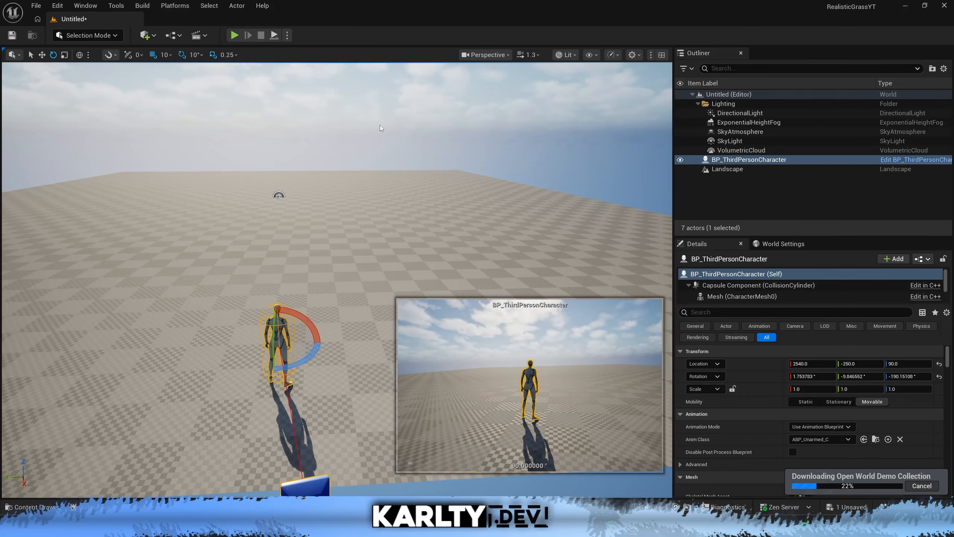
pyautogui.click(395, 120)
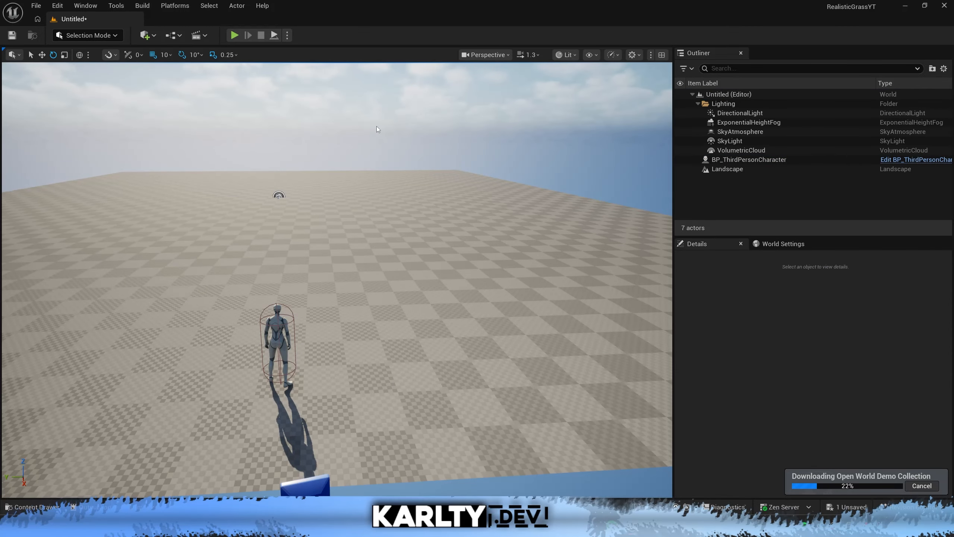
# Switch to Landscape mode and set the Erosion sculpting tool to use the textured pattern brush type.
pyautogui.click(88, 35)
pyautogui.click(91, 62)
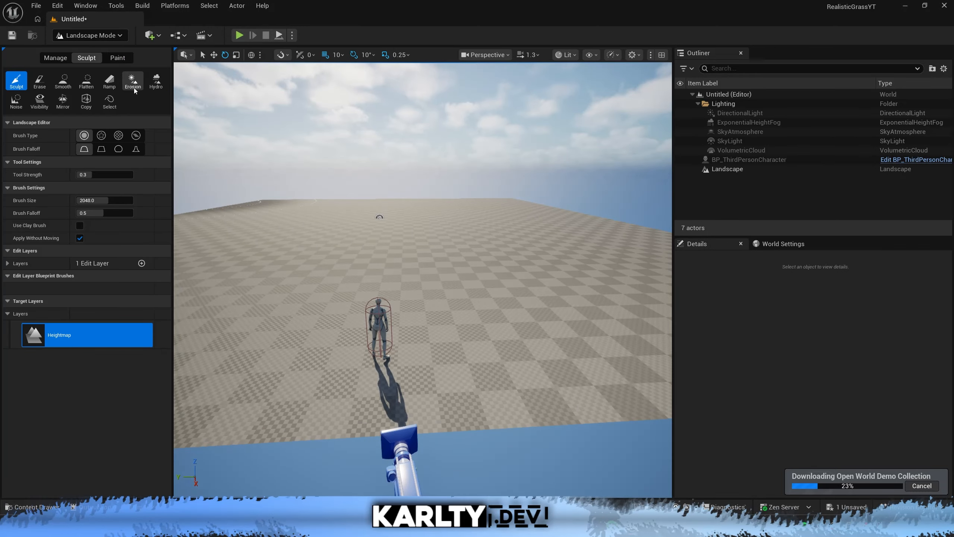
pyautogui.click(133, 81)
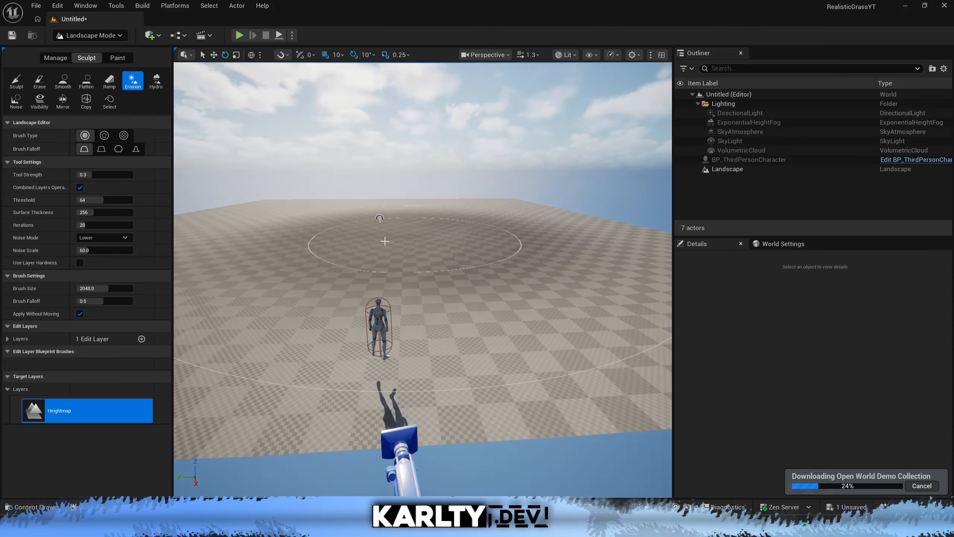
pyautogui.press('w')
pyautogui.moveTo(245, 264)
pyautogui.mouseDown(button='right')
pyautogui.moveTo(179, 261)
pyautogui.moveTo(248, 269)
pyautogui.mouseUp(button='right')
pyautogui.press('w')
pyautogui.press('s')
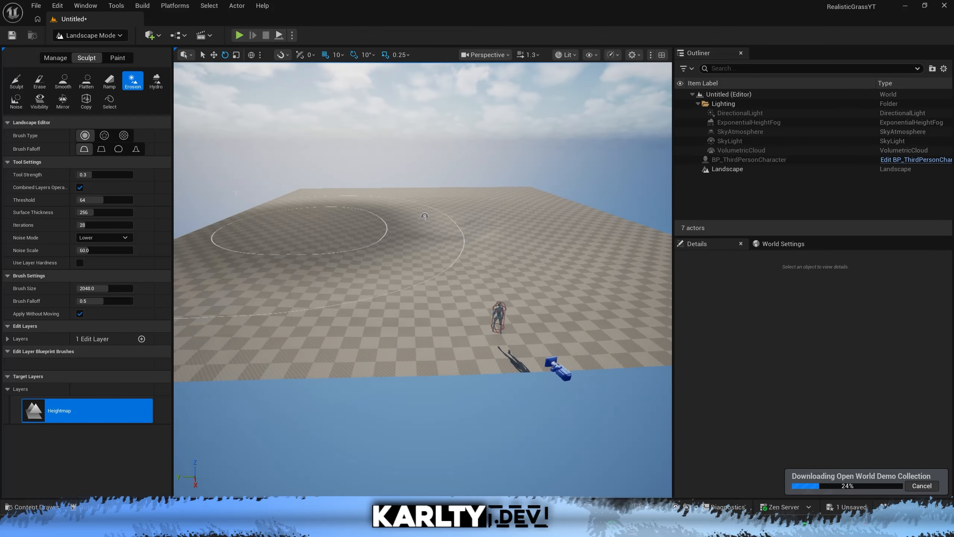
pyautogui.click(124, 136)
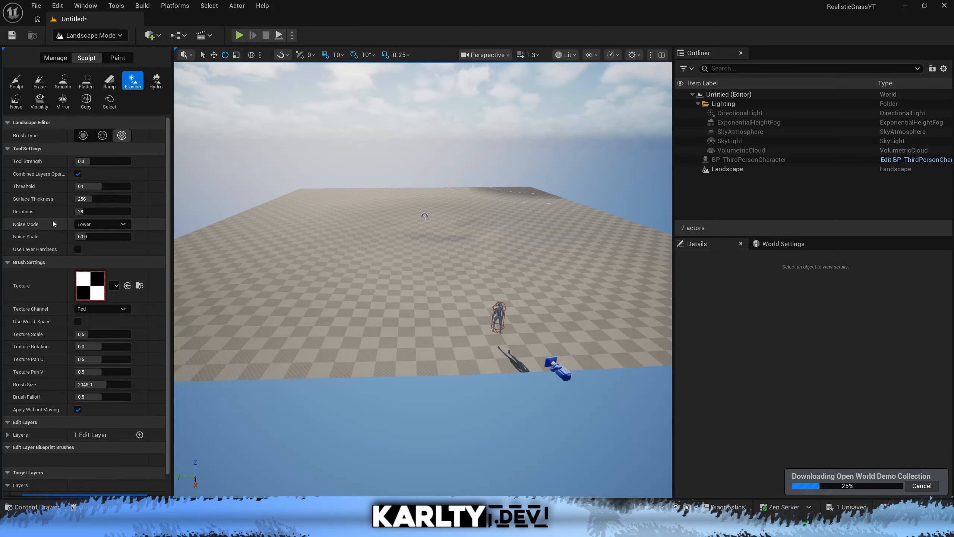
# Search the brush texture choices and all project content for "noise".
pyautogui.click(115, 286)
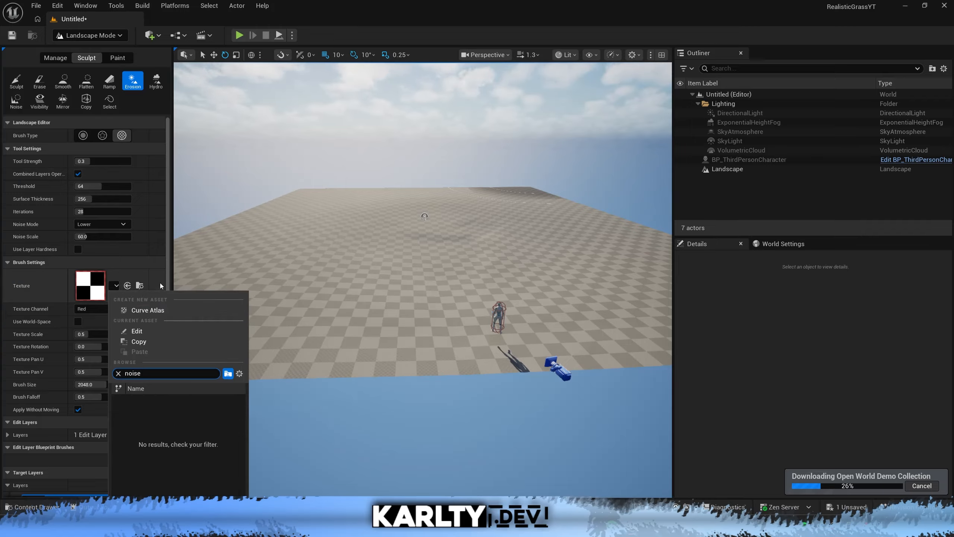
pyautogui.click(398, 370)
pyautogui.hotkey('ctrl', 'space')
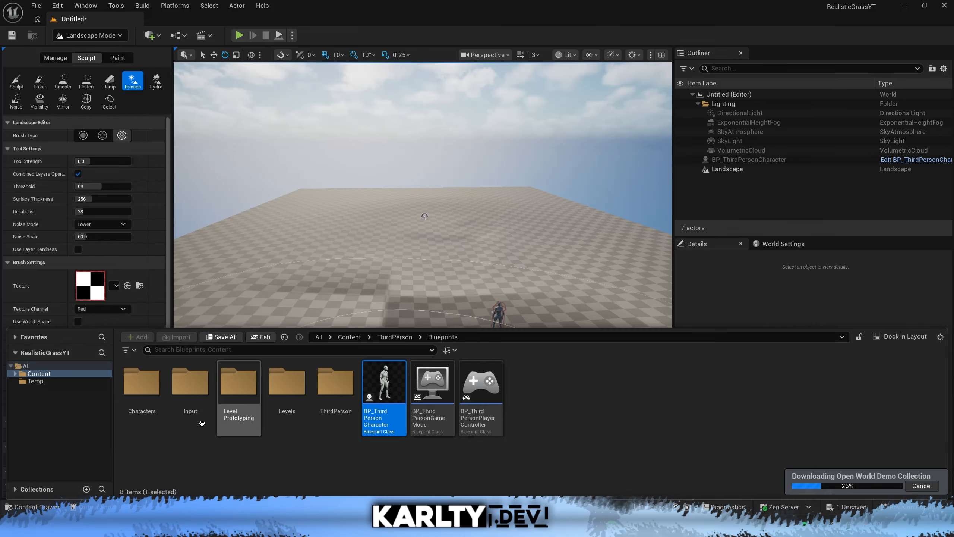
pyautogui.click(69, 365)
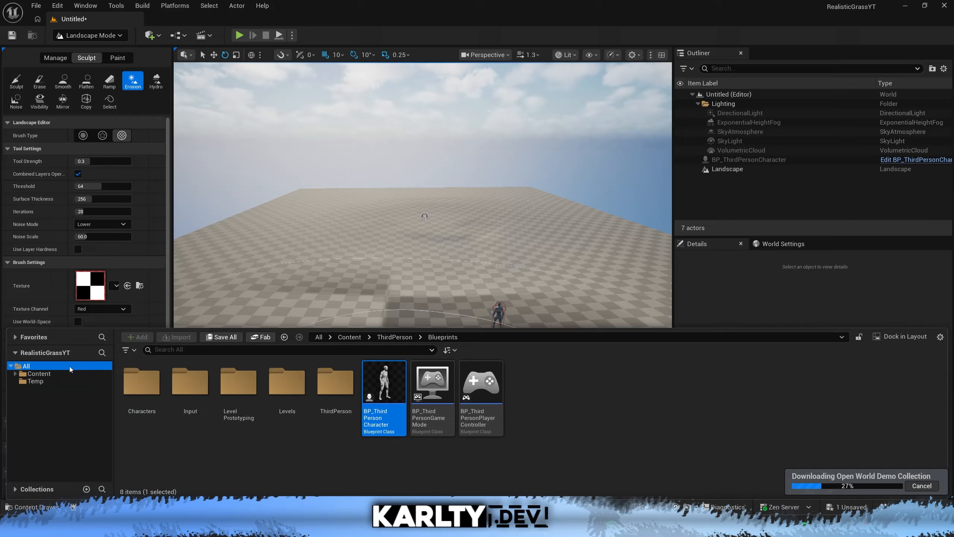
pyautogui.click(194, 351)
pyautogui.write('noise')
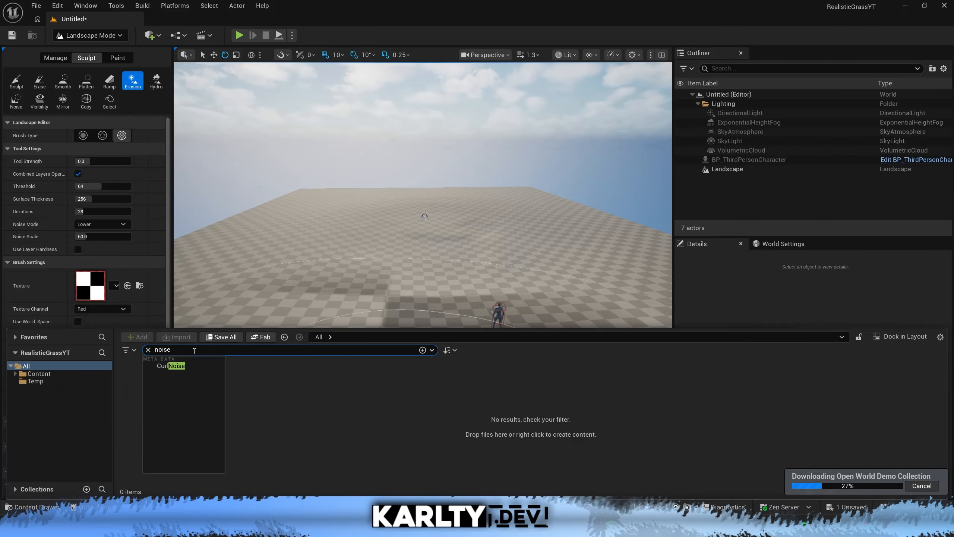
pyautogui.click(205, 416)
# Show Engine Content in the content browser and assign TilingNoise05 as the erosion brush texture.
pyautogui.click(940, 337)
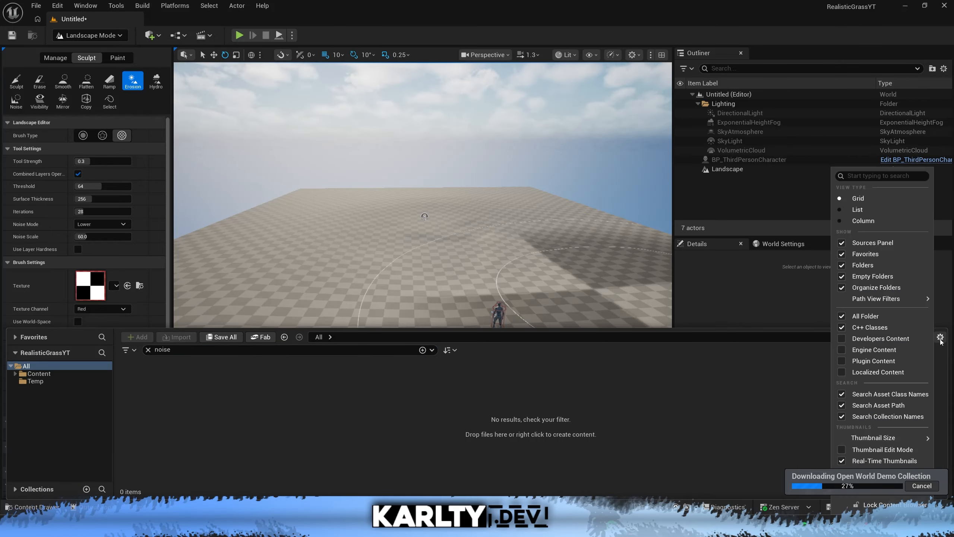
pyautogui.click(847, 349)
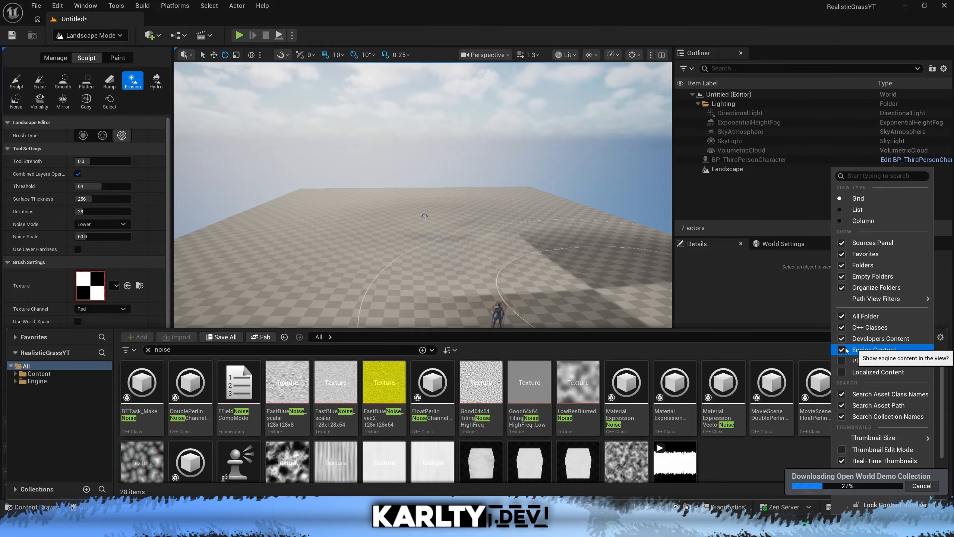
pyautogui.scroll(-1, 455, 421)
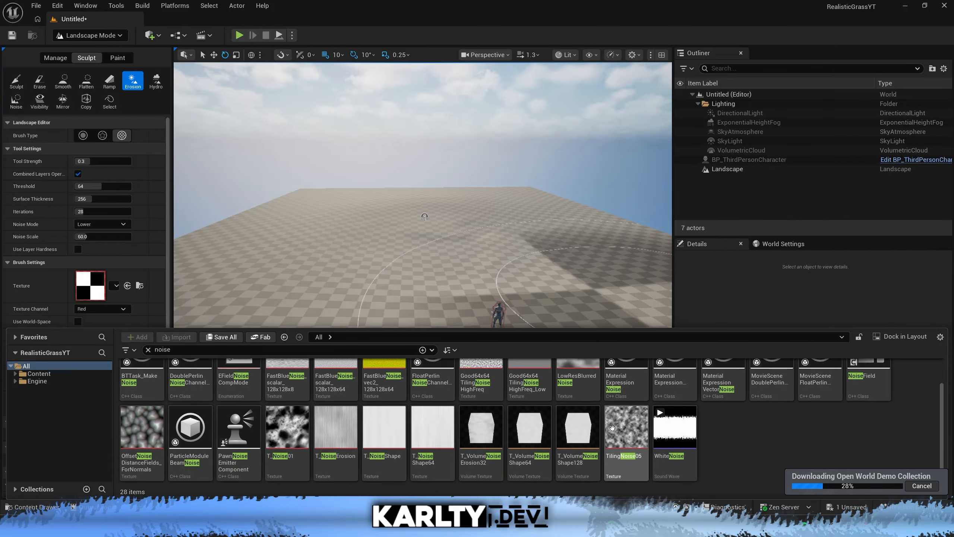
pyautogui.click(941, 337)
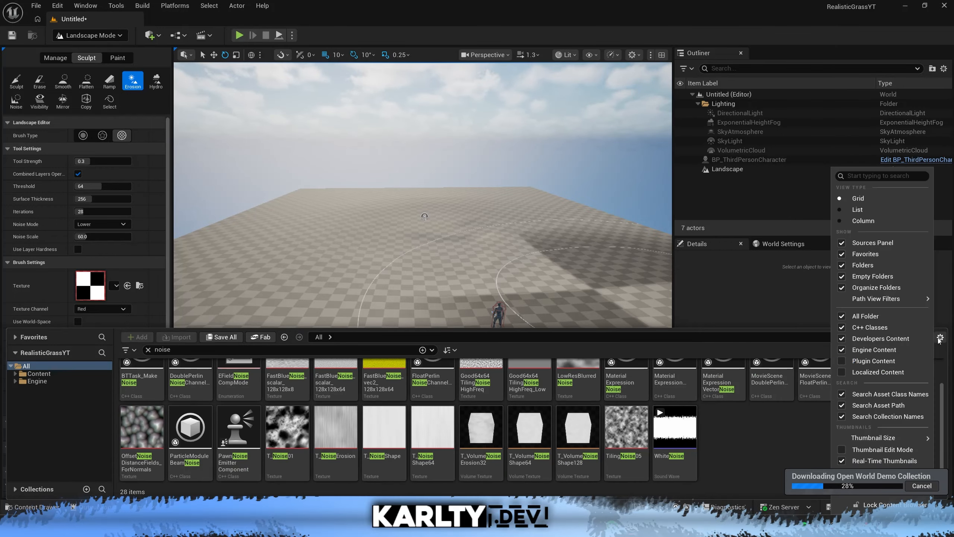
pyautogui.click(771, 433)
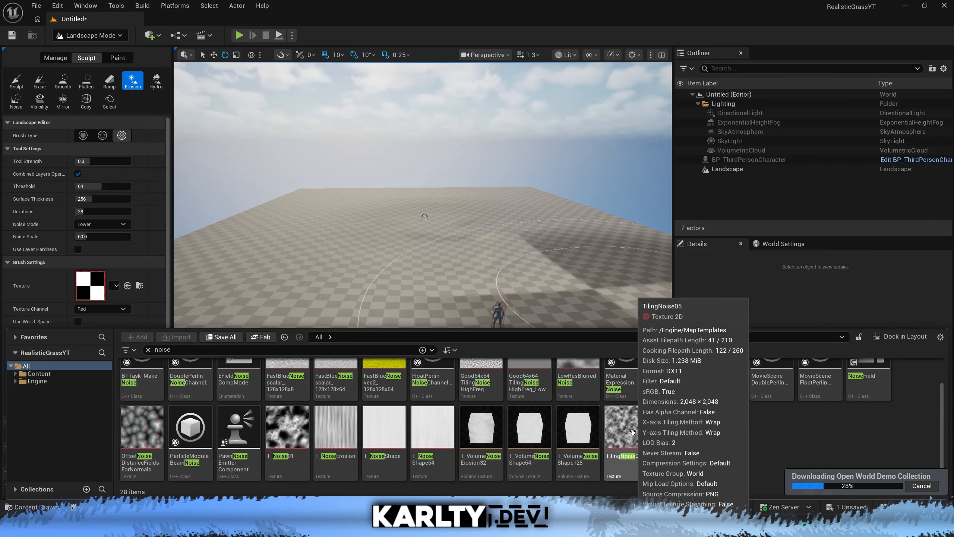
pyautogui.moveTo(632, 432)
pyautogui.mouseDown()
pyautogui.moveTo(426, 354)
pyautogui.moveTo(117, 287)
pyautogui.mouseUp()
pyautogui.click(127, 286)
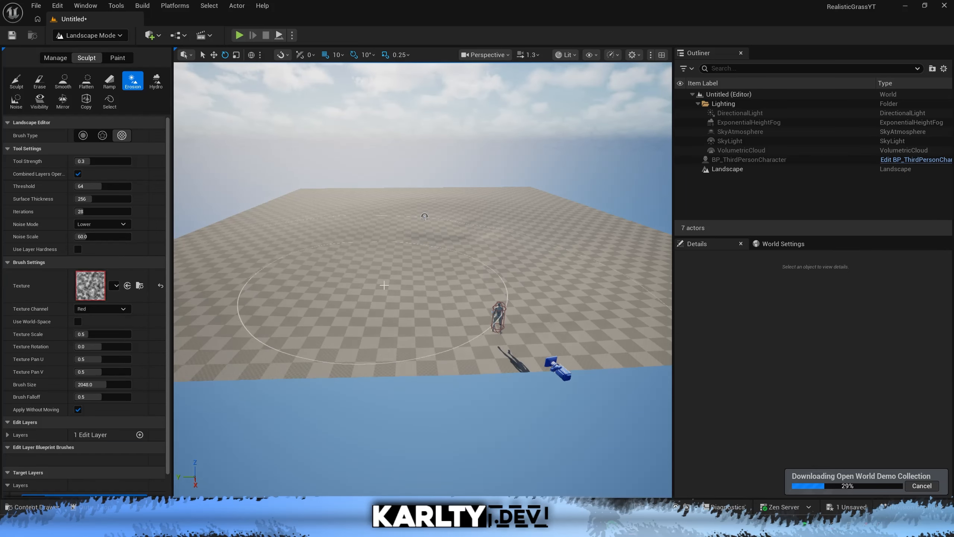
# Roughen the middle of the landscape with the Noise tool at strength 0.3, noise scale 128 and brush size 2048.
pyautogui.scroll(5, 209, 297)
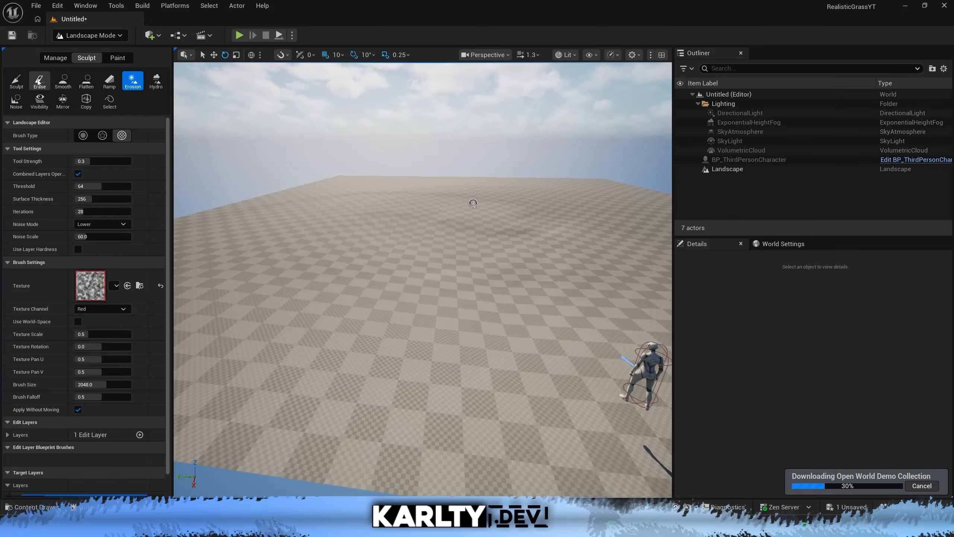
pyautogui.click(16, 80)
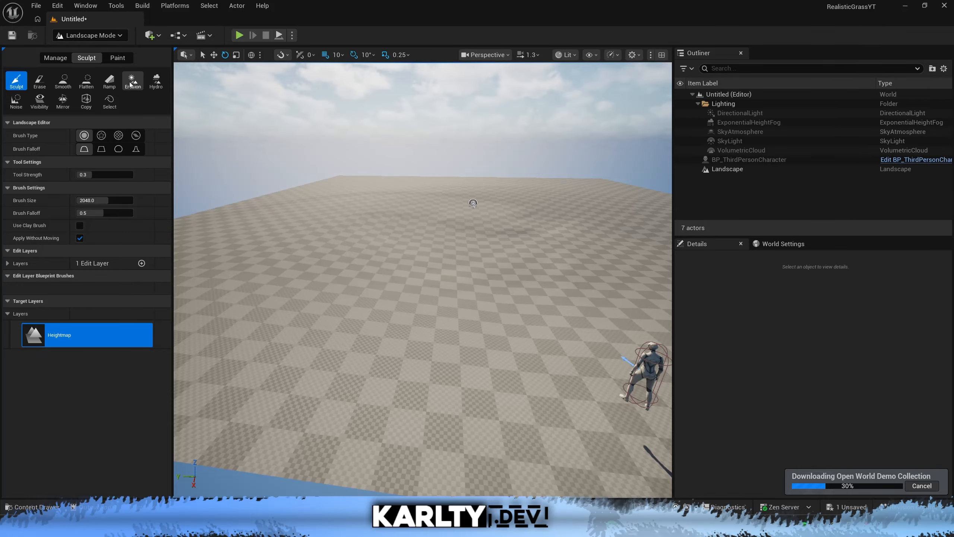
pyautogui.click(16, 101)
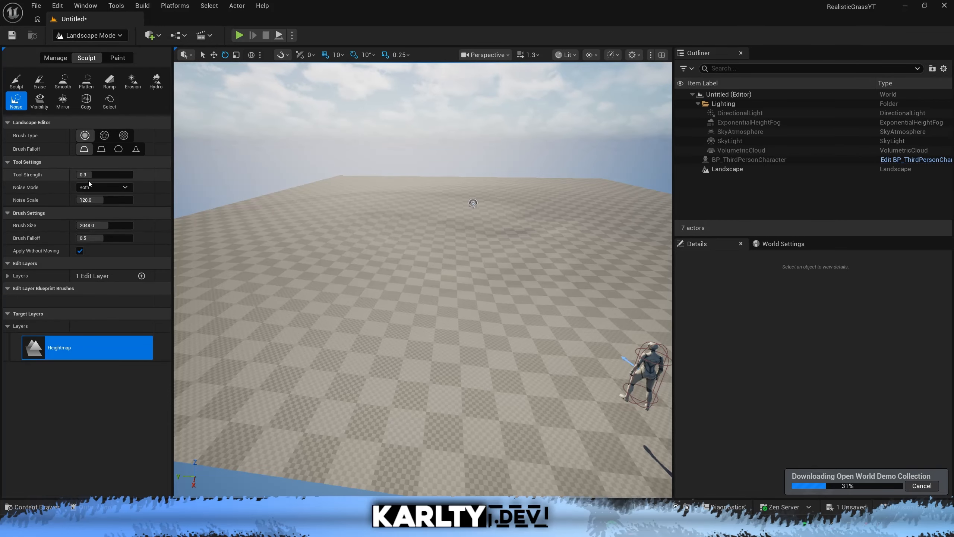
pyautogui.moveTo(444, 220)
pyautogui.mouseDown()
pyautogui.moveTo(398, 188)
pyautogui.moveTo(355, 200)
pyautogui.mouseUp()
pyautogui.moveTo(437, 224); pyautogui.dragTo(437, 228, button='right')
pyautogui.press('s')
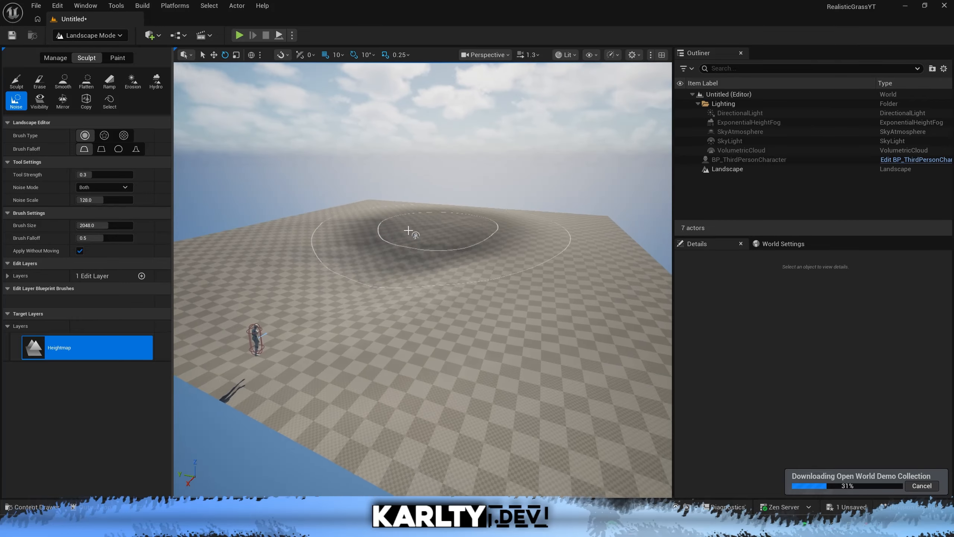
pyautogui.moveTo(368, 277); pyautogui.dragTo(360, 269)
# Raise gentle hills across the landscape with the Sculpt tool at strength 0.3 and brush size 2048, and undo the last stroke.
pyautogui.click(16, 80)
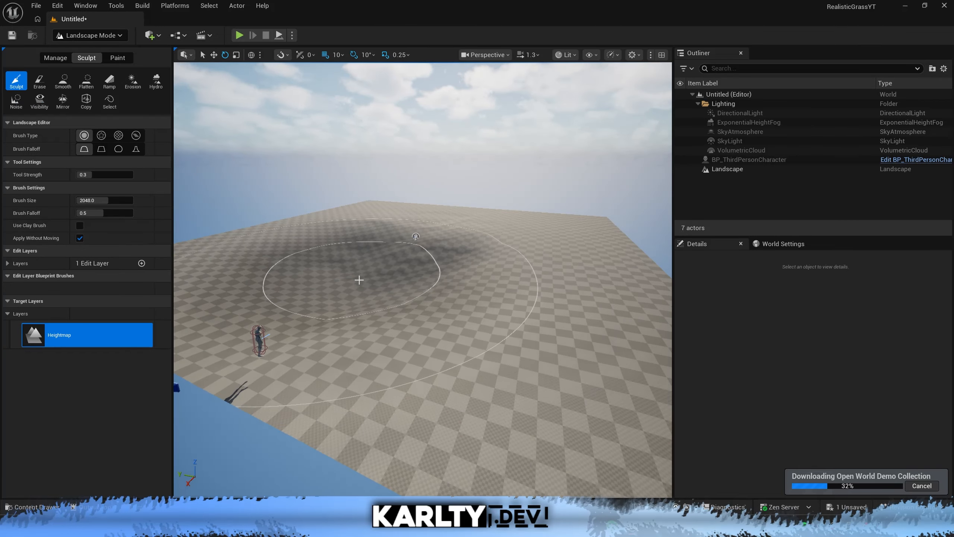
pyautogui.moveTo(481, 313)
pyautogui.mouseDown(button='right')
pyautogui.moveTo(452, 321)
pyautogui.moveTo(488, 310)
pyautogui.mouseUp(button='right')
pyautogui.press('s')
pyautogui.press('w')
pyautogui.press('a')
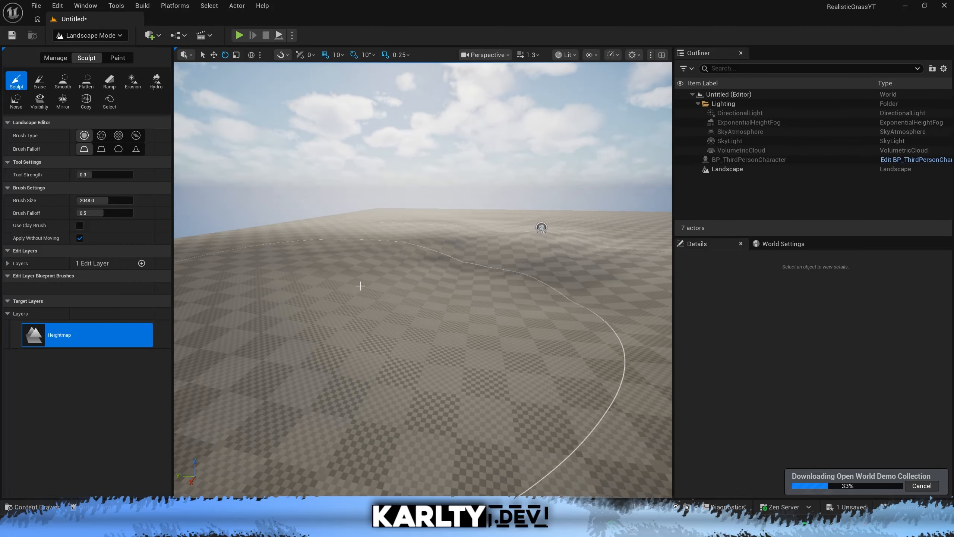
pyautogui.moveTo(360, 285); pyautogui.dragTo(375, 283, button='right')
pyautogui.press('w')
pyautogui.moveTo(475, 268); pyautogui.dragTo(507, 258, button='right')
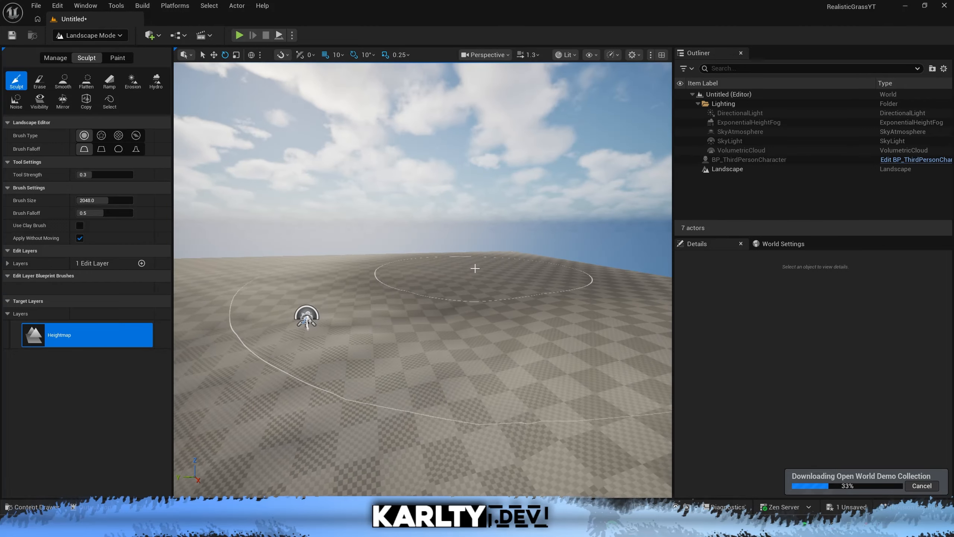
pyautogui.click(473, 267)
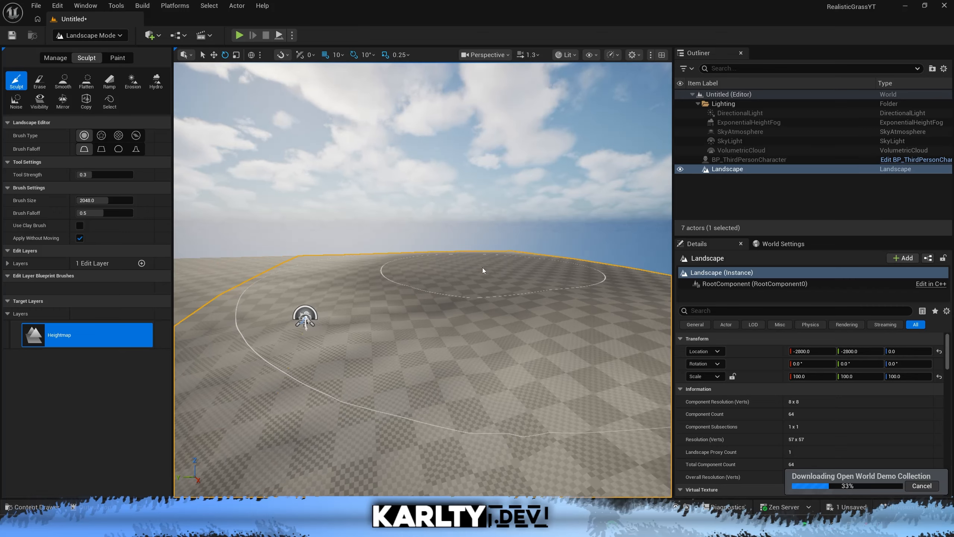
pyautogui.moveTo(482, 268); pyautogui.dragTo(479, 274)
pyautogui.hotkey('ctrl', 'z')
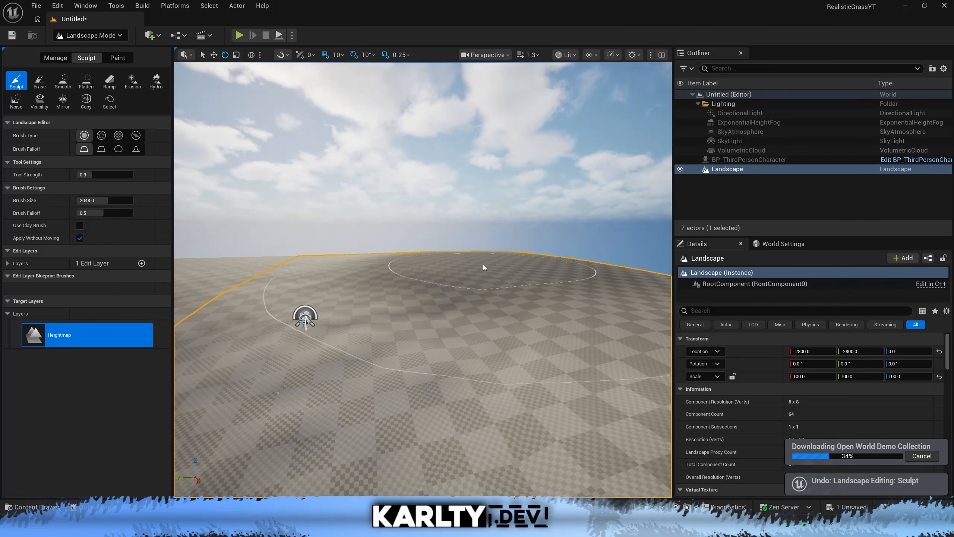
pyautogui.moveTo(303, 315); pyautogui.dragTo(218, 314, button='right')
# Test-play the level briefly, stop it and return to Selection mode.
pyautogui.click(238, 35)
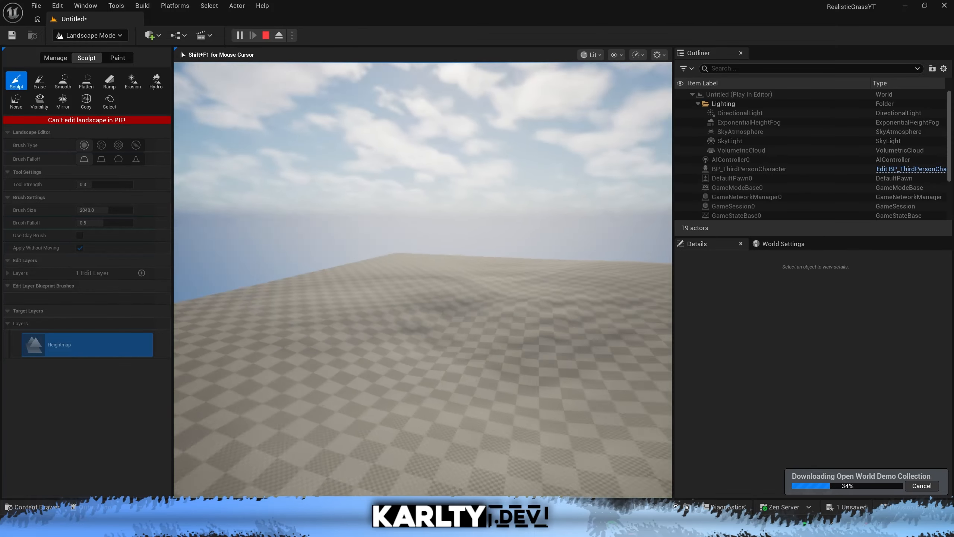
pyautogui.press('Escape')
pyautogui.click(106, 36)
pyautogui.click(107, 53)
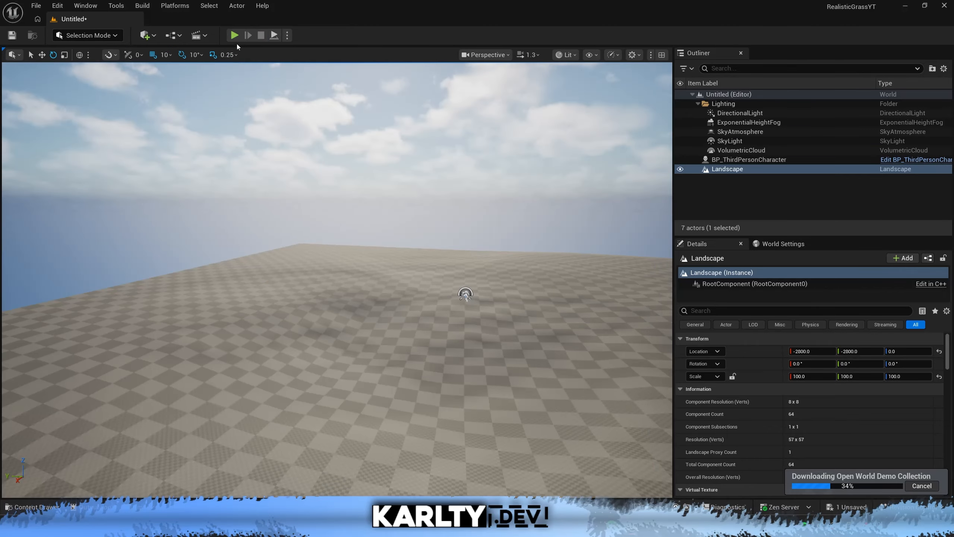
# Place a Player Start beside the third-person character at about X 2482, Y -82, Z 71, and briefly test-play the level.
pyautogui.moveTo(323, 225); pyautogui.dragTo(338, 256, button='right')
pyautogui.moveTo(380, 406); pyautogui.dragTo(380, 405, button='right')
pyautogui.press('s')
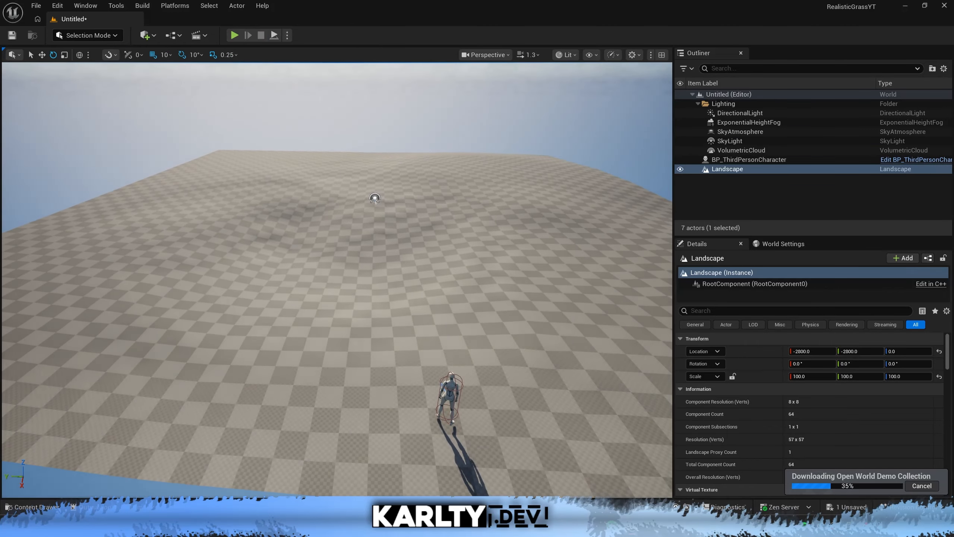
pyautogui.rightClick(397, 92)
pyautogui.moveTo(487, 153)
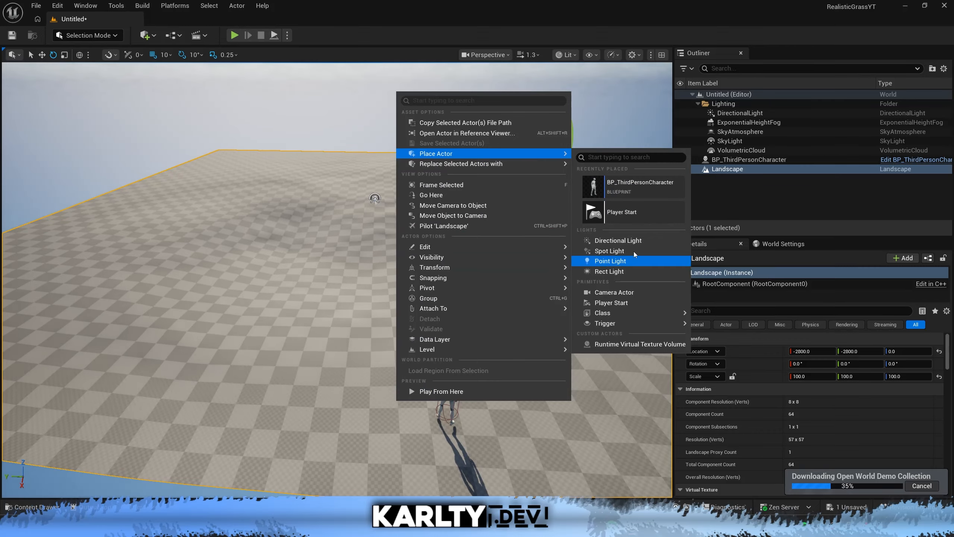
pyautogui.click(612, 303)
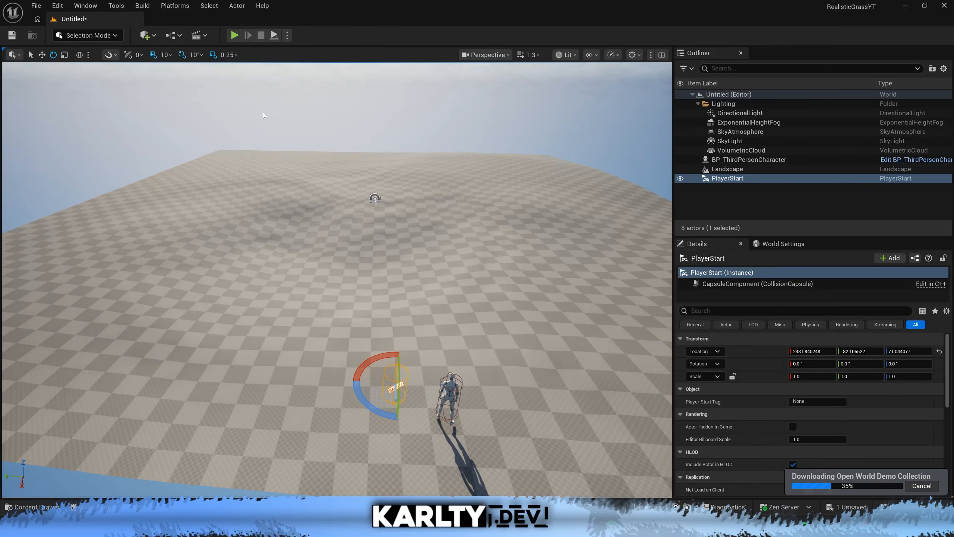
pyautogui.press('w')
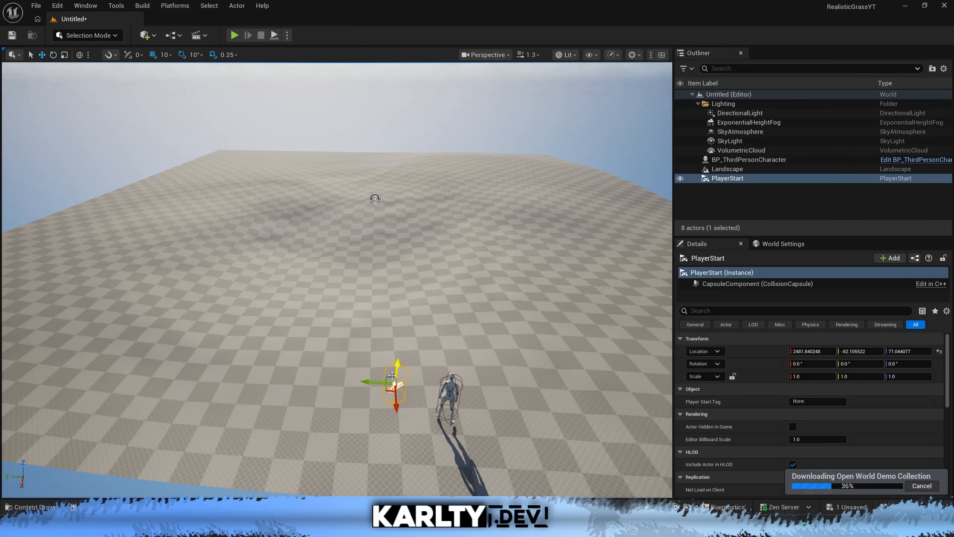
pyautogui.click(234, 35)
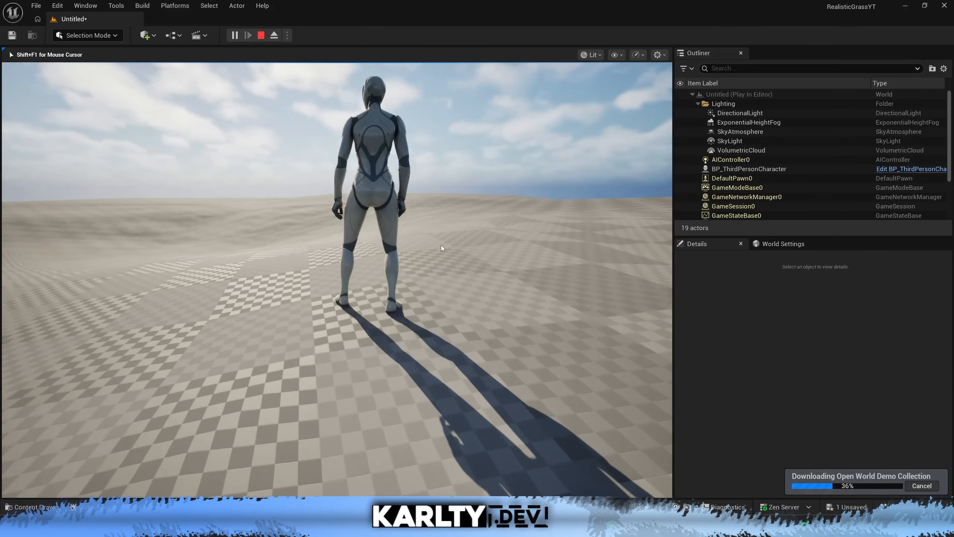
pyautogui.press('Escape')
# Set the level's GameMode Override to BP_ThirdPersonGameMode in the world settings.
pyautogui.press('s')
pyautogui.moveTo(378, 178)
pyautogui.mouseDown(button='right')
pyautogui.moveTo(385, 221)
pyautogui.moveTo(366, 188)
pyautogui.mouseUp(button='right')
pyautogui.click(792, 243)
pyautogui.click(855, 285)
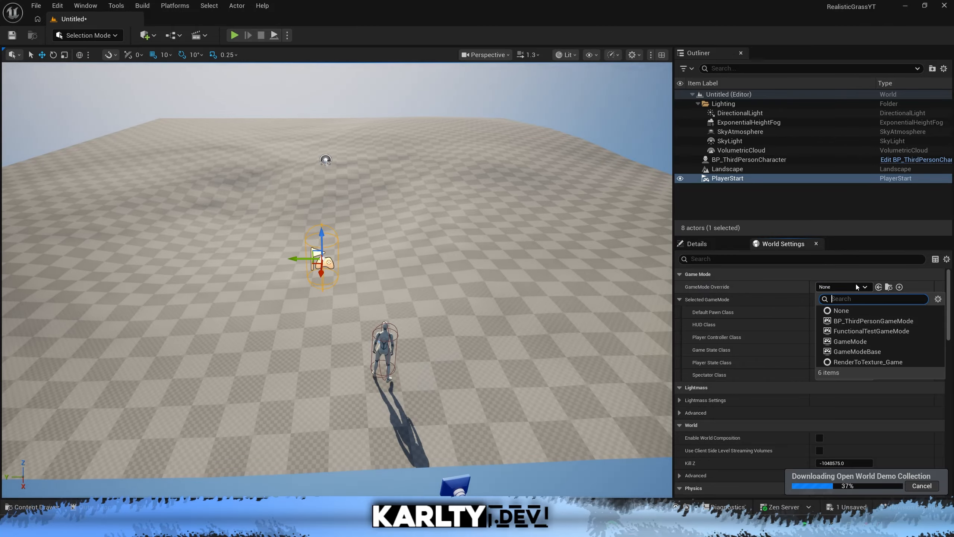
pyautogui.click(859, 321)
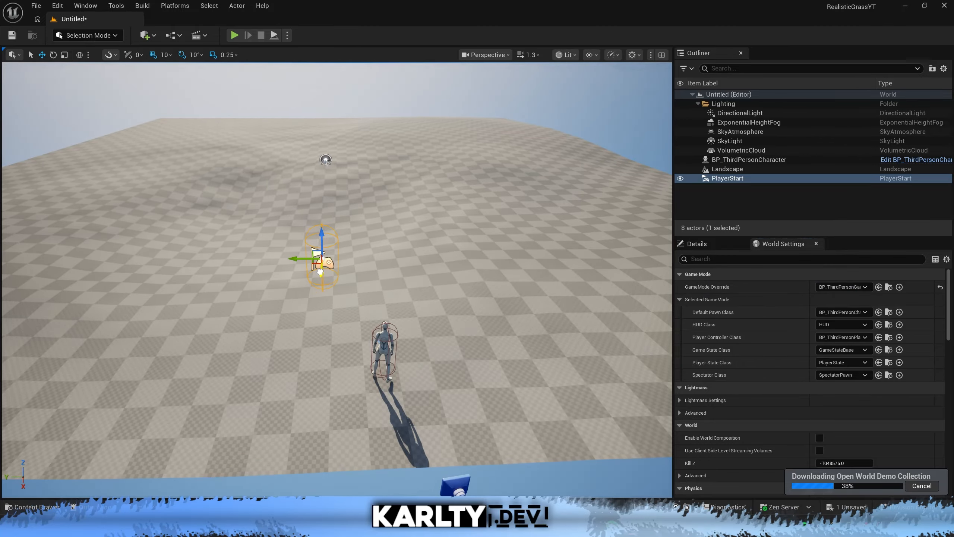
# Rotate the selected Player Start so that it faces the hills.
pyautogui.press('e')
pyautogui.moveTo(321, 278); pyautogui.dragTo(282, 277)
# Test-play the level by moving the character briefly, stop it, and save the level as LevelTest.
pyautogui.click(238, 37)
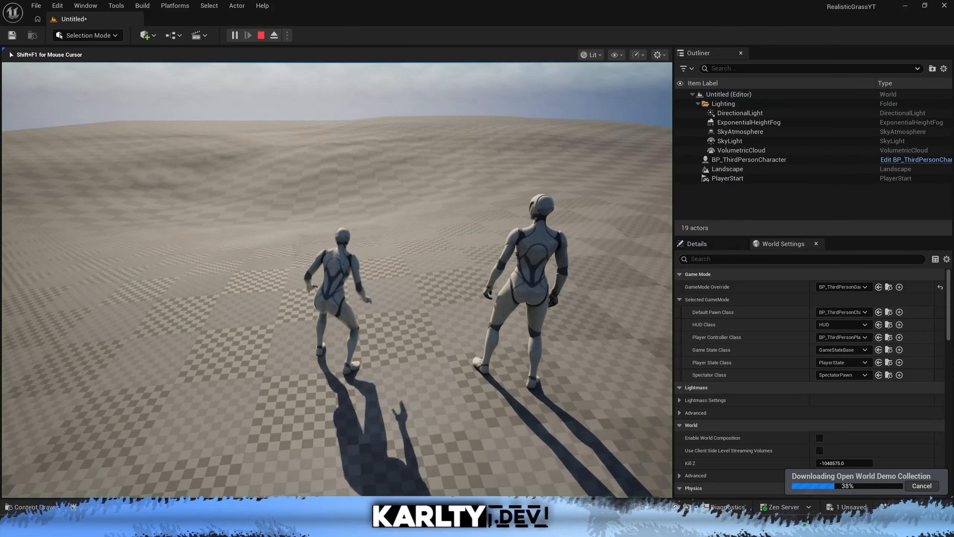
pyautogui.press('w')
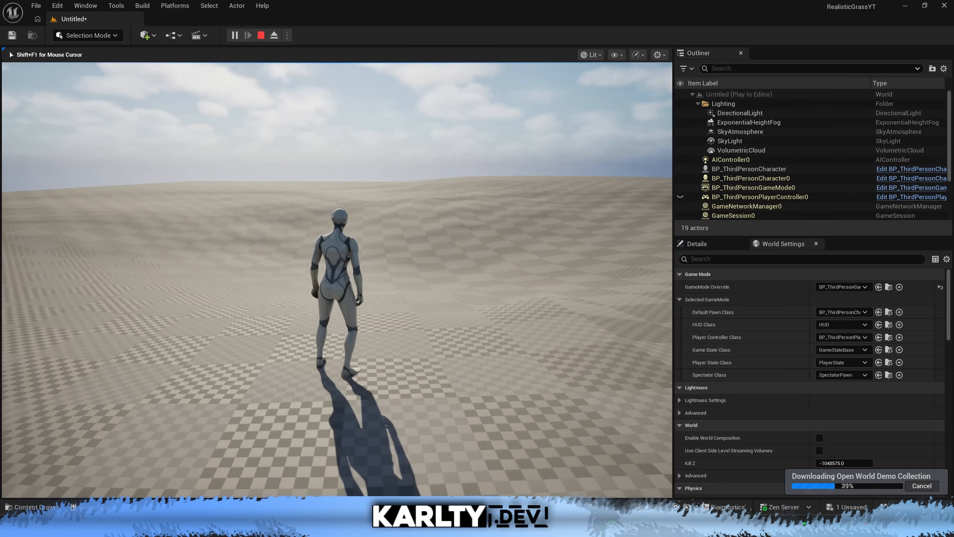
pyautogui.press('d')
pyautogui.press('s')
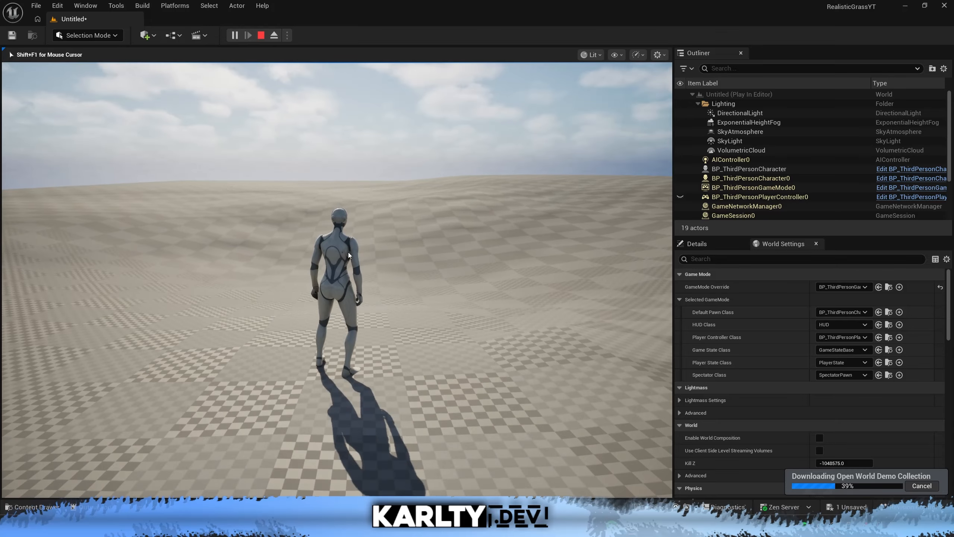
pyautogui.press('Escape')
pyautogui.hotkey('ctrl', 's')
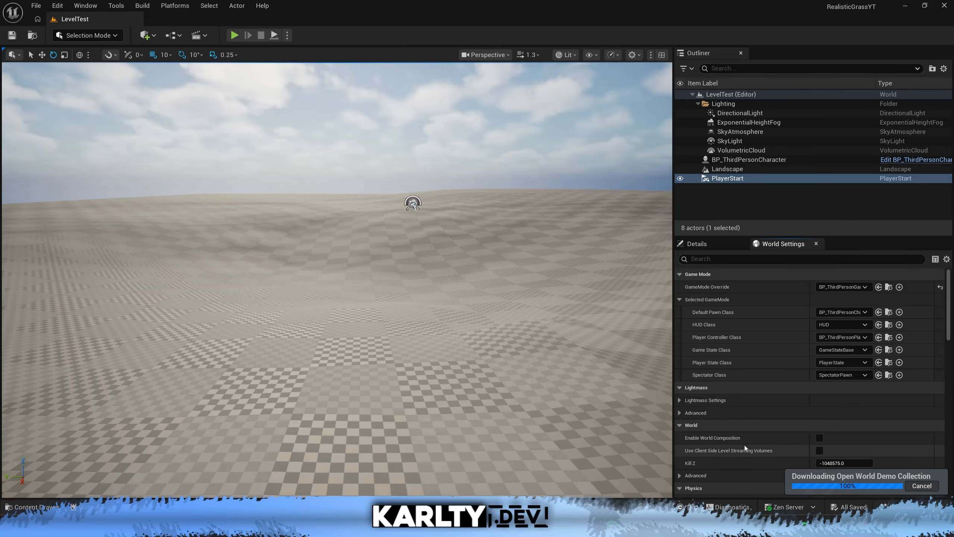
# Create a folder named GrassTUT in the project's Content folder and open it.
pyautogui.hotkey('ctrl', 'space')
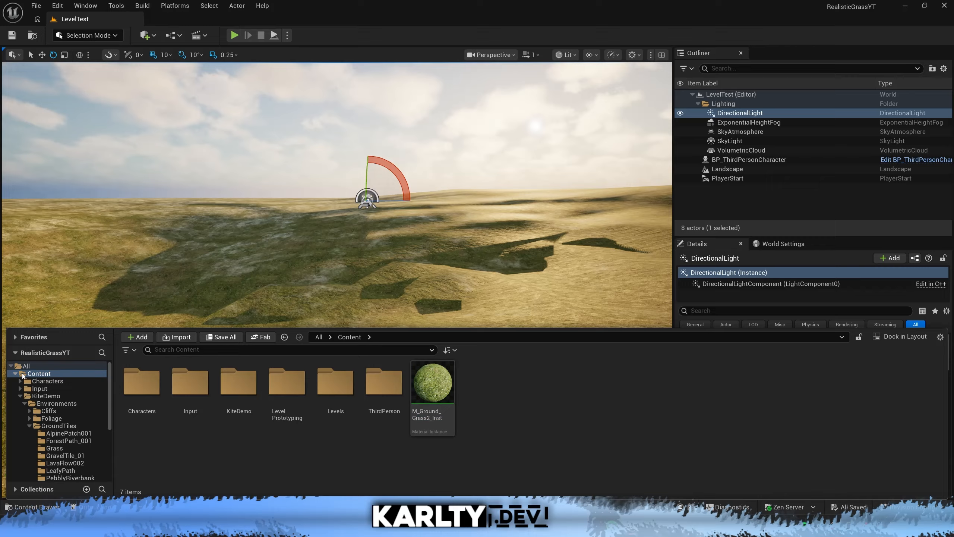
pyautogui.click(15, 373)
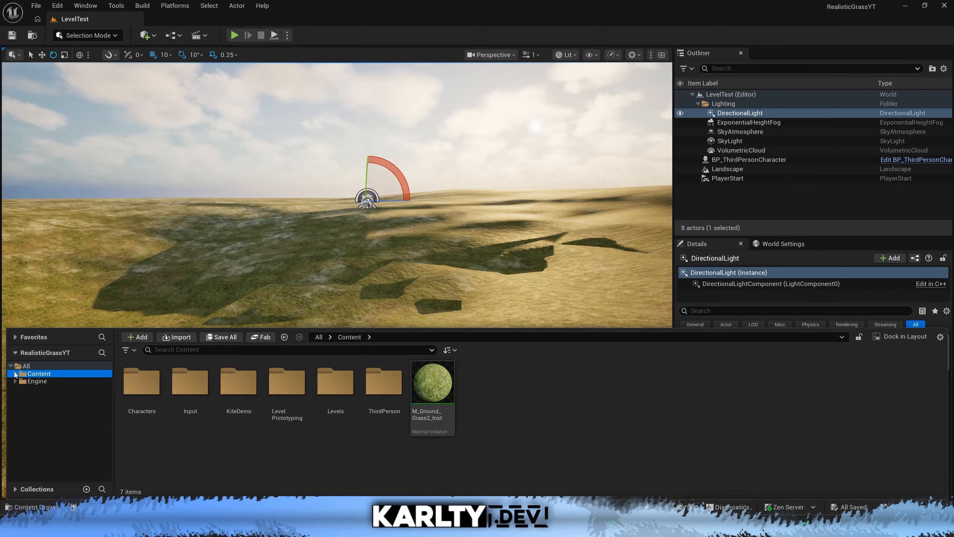
pyautogui.rightClick(537, 391)
pyautogui.click(590, 204)
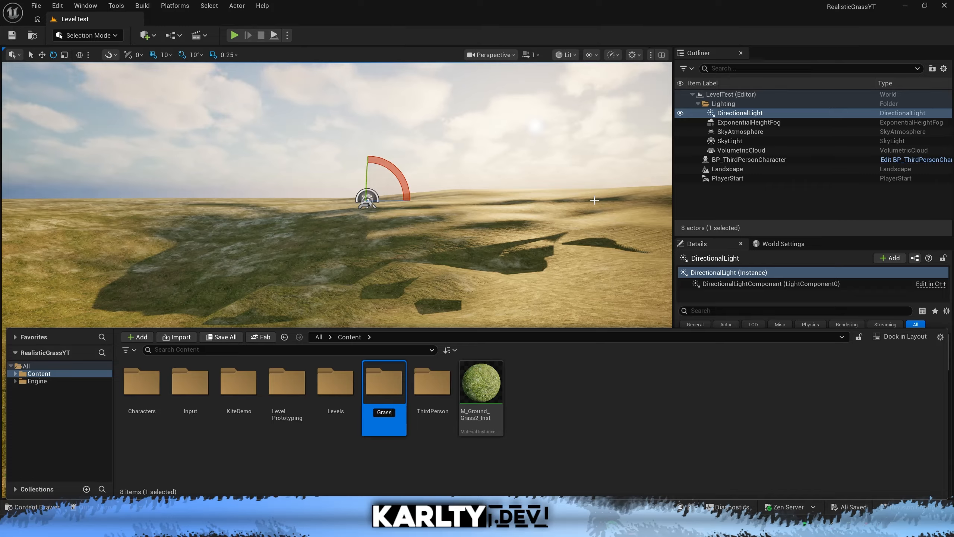
pyautogui.write('GrassTUT')
pyautogui.press('Return')
pyautogui.press('Return')
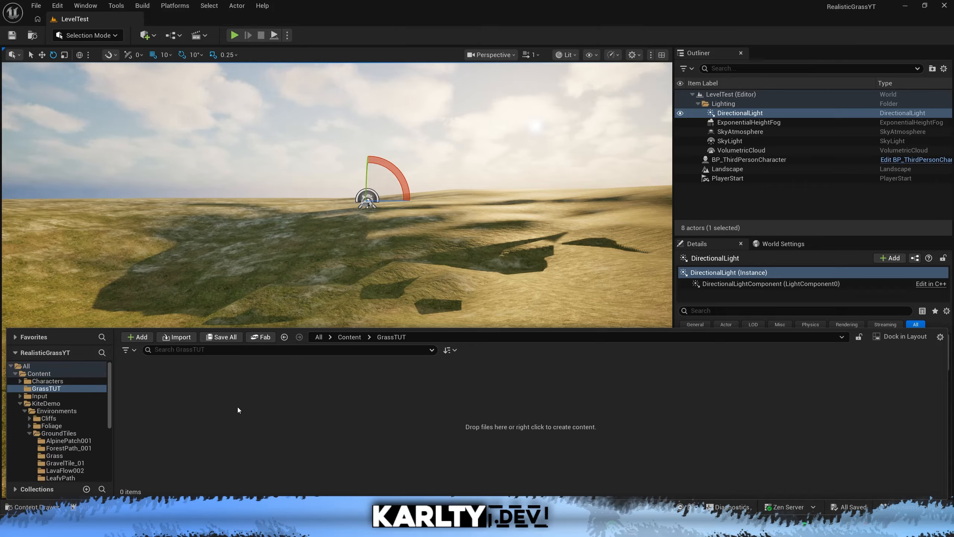
# Create a Landscape Grass Type asset named LG_Grass in the GrassTUT folder.
pyautogui.rightClick(262, 379)
pyautogui.click(239, 385)
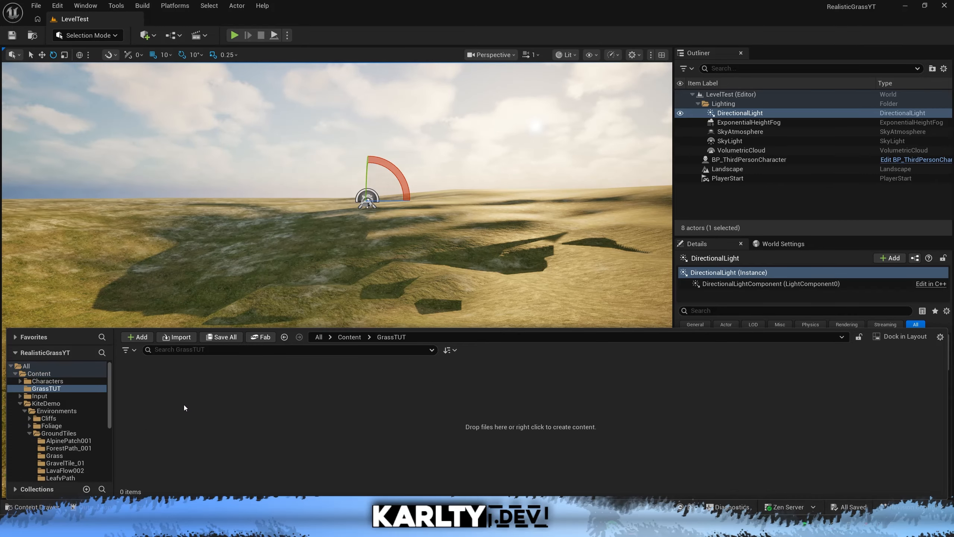
pyautogui.rightClick(197, 397)
pyautogui.moveTo(285, 332)
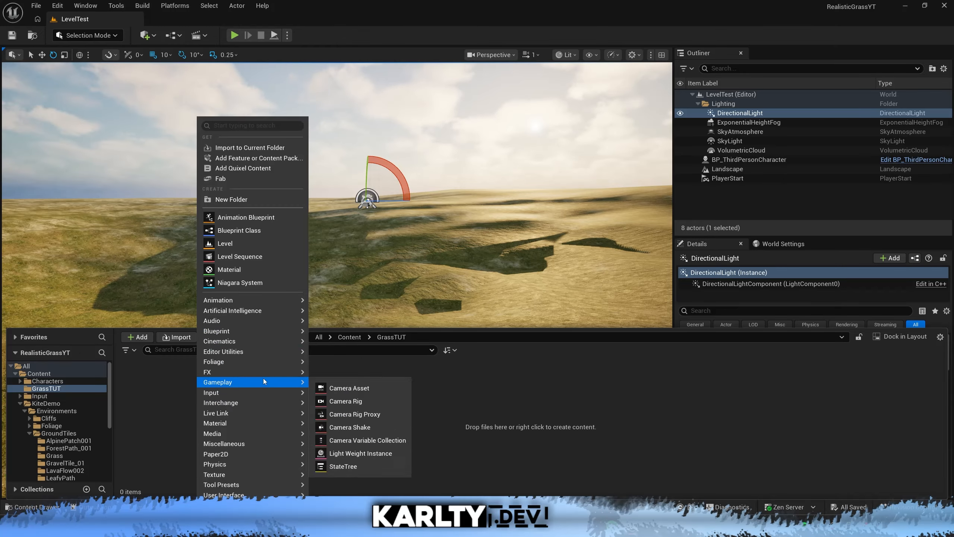
pyautogui.moveTo(271, 365)
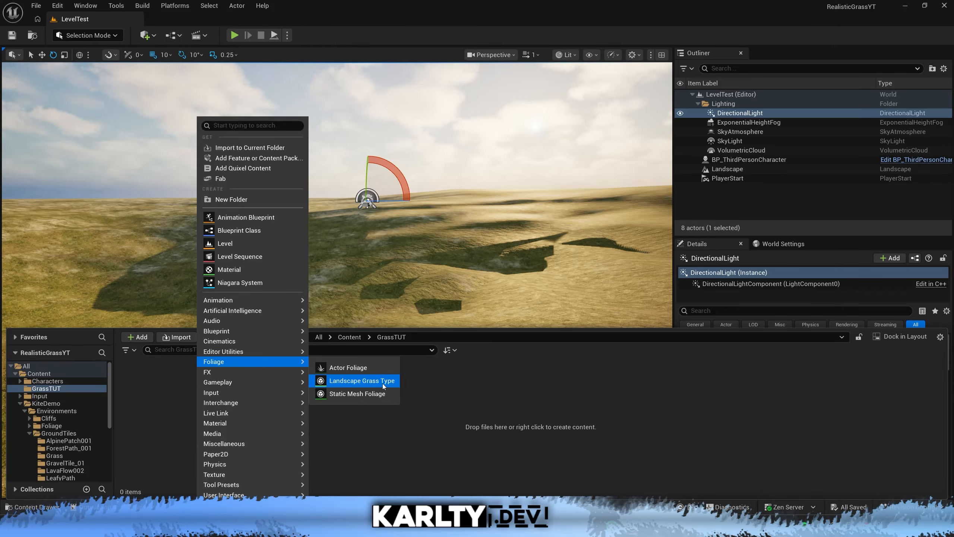
pyautogui.click(347, 380)
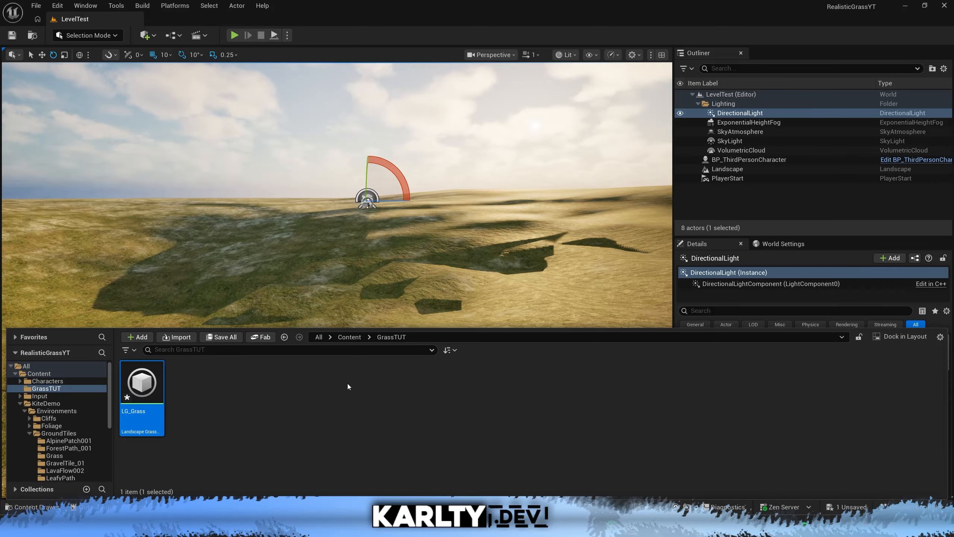
# Open LG_Grass docked beside the level and add one element to its Grass Varieties.
pyautogui.doubleClick(142, 387)
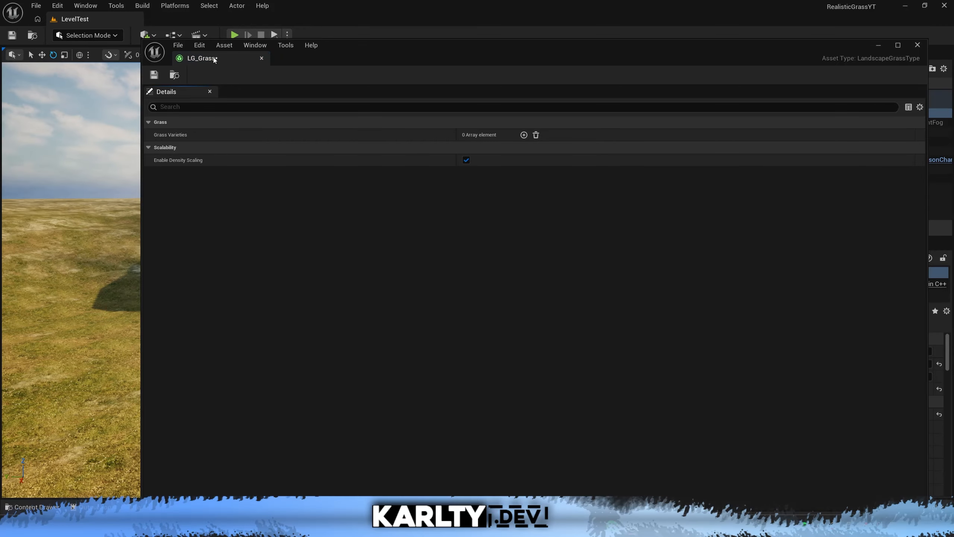
pyautogui.moveTo(203, 57); pyautogui.dragTo(207, 23)
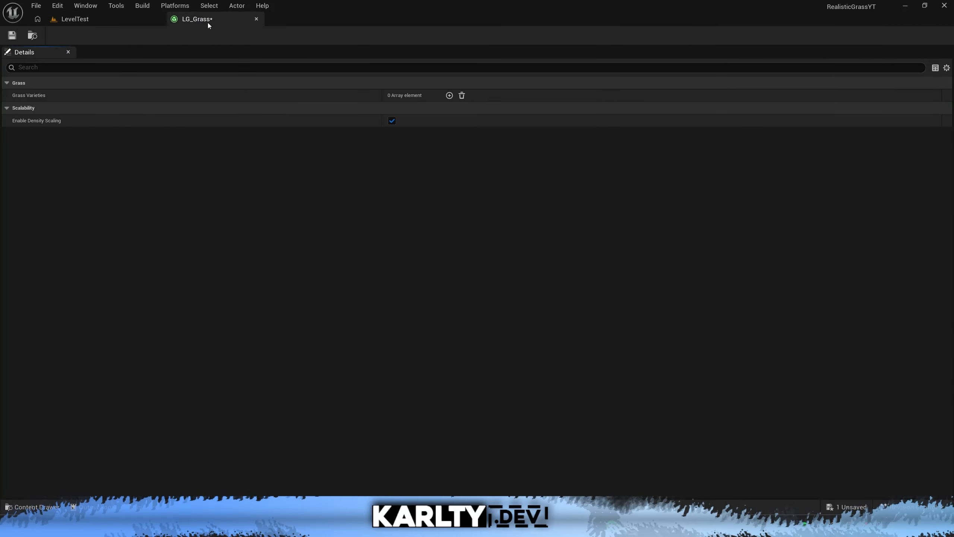
pyautogui.click(449, 95)
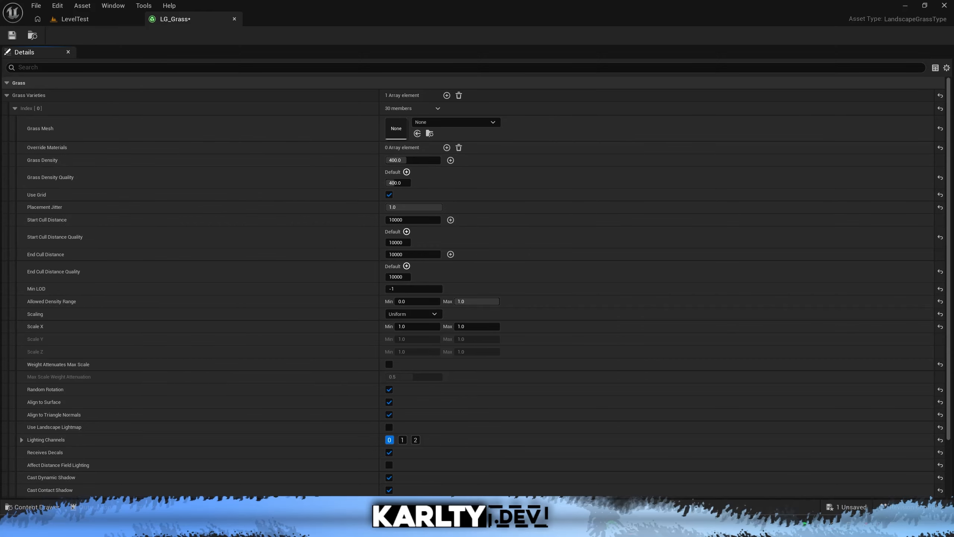
# Assign SM_FieldGrass_01 as the Grass Mesh of the first grass variety.
pyautogui.click(459, 122)
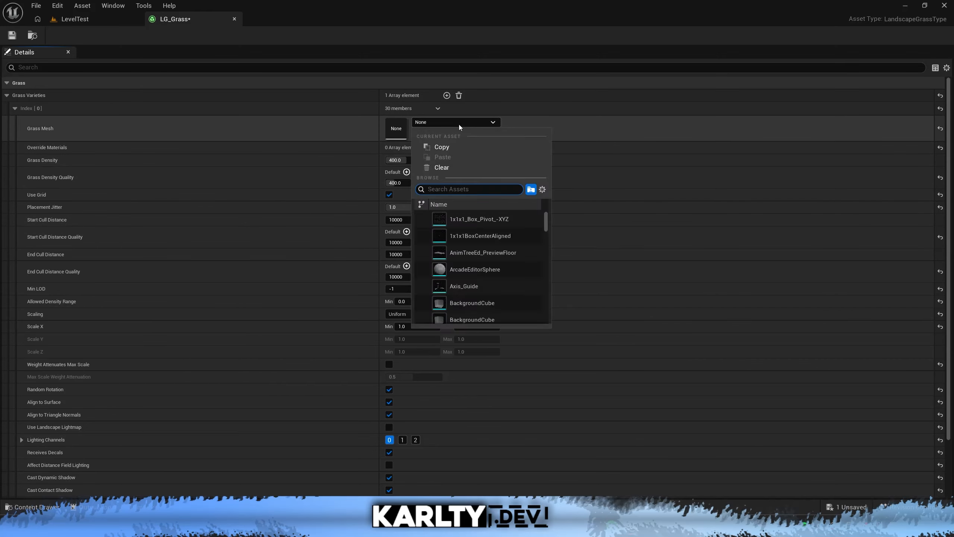
pyautogui.write('sm_')
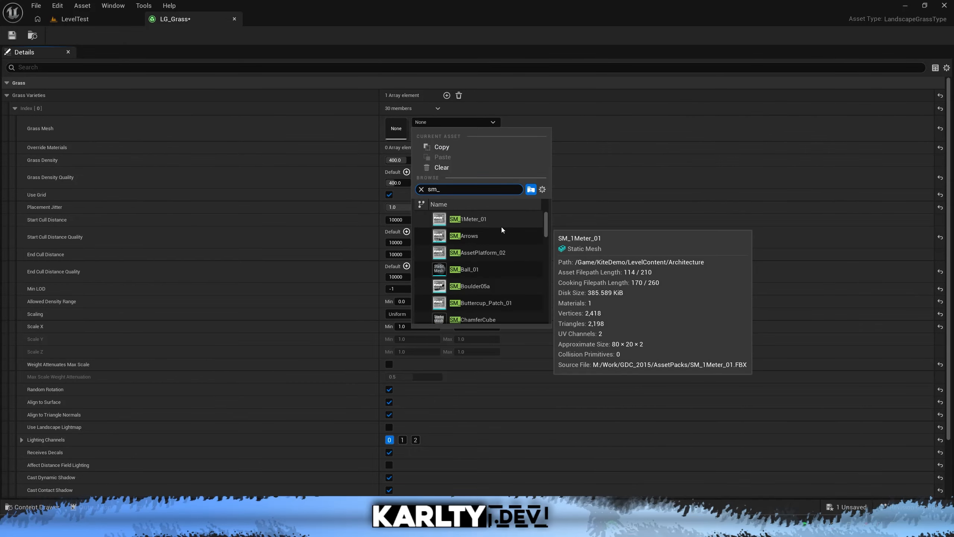
pyautogui.write('fiel')
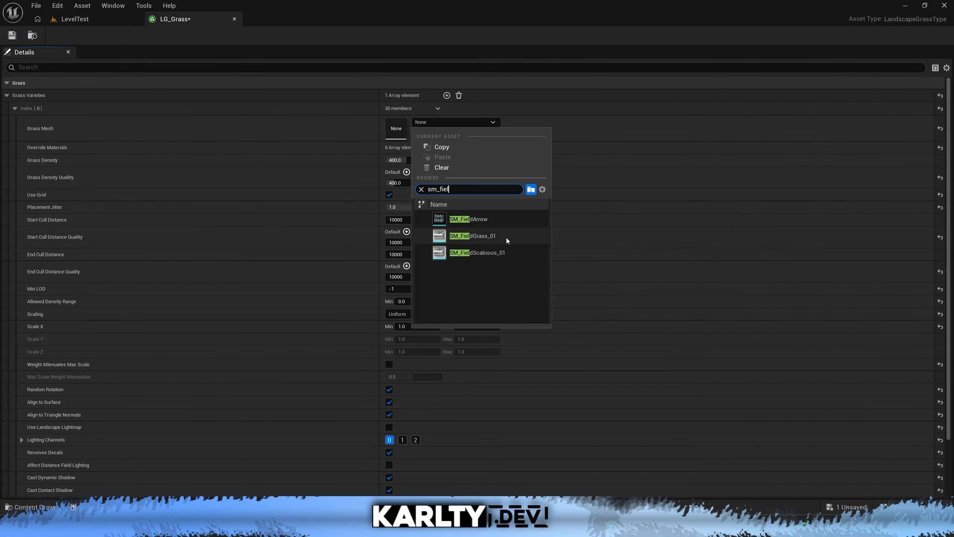
pyautogui.click(510, 236)
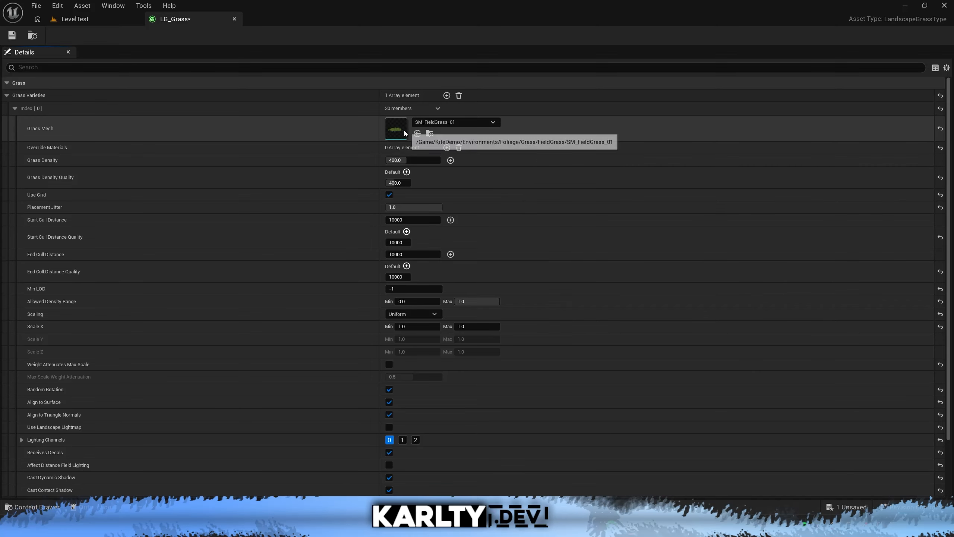
# Examine the SM_FieldGrass_01 mesh up close in its own editor and close it again.
pyautogui.doubleClick(395, 136)
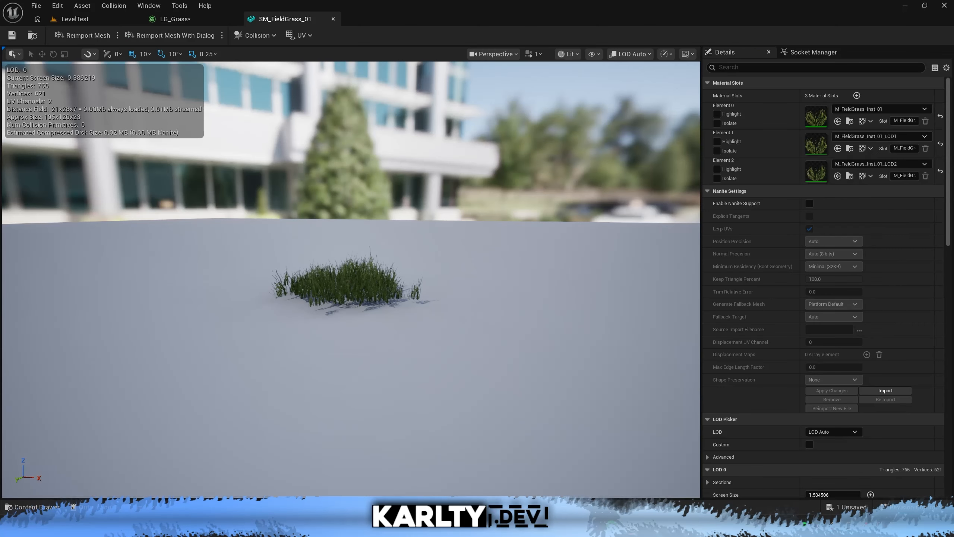
pyautogui.scroll(10, 351, 280)
pyautogui.scroll(-2, 351, 279)
pyautogui.press('s')
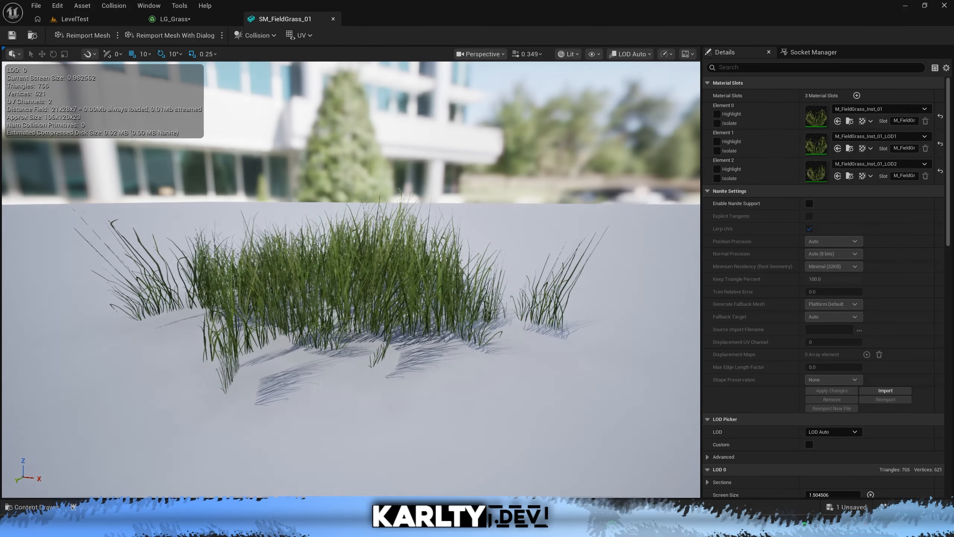
pyautogui.click(333, 19)
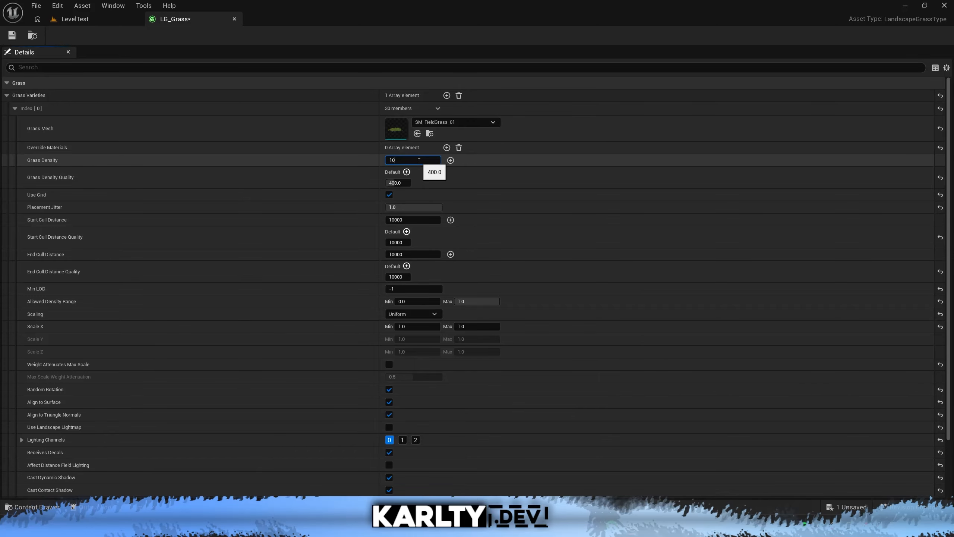
# Set the grass variety's Grass Density to 100, then save and close LG_Grass.
pyautogui.press('Tab')
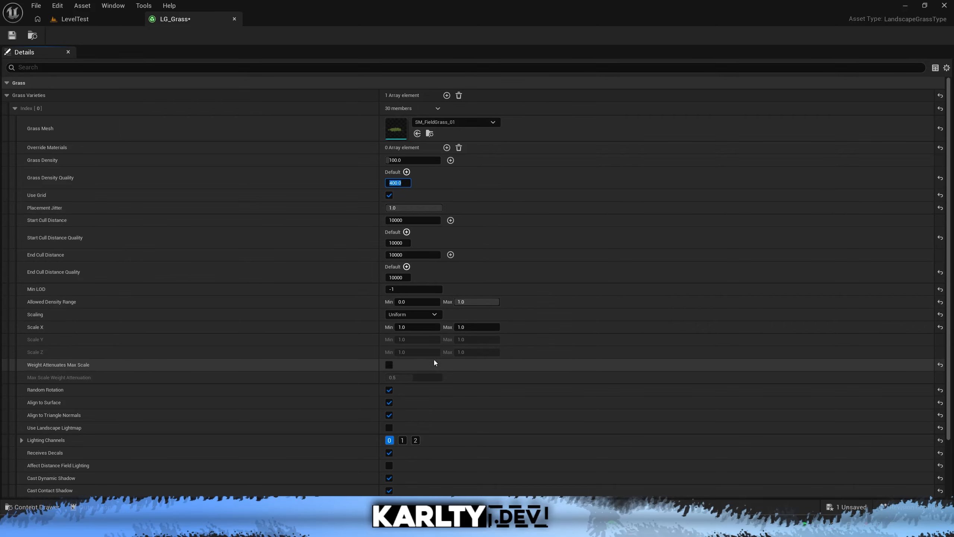
pyautogui.click(414, 392)
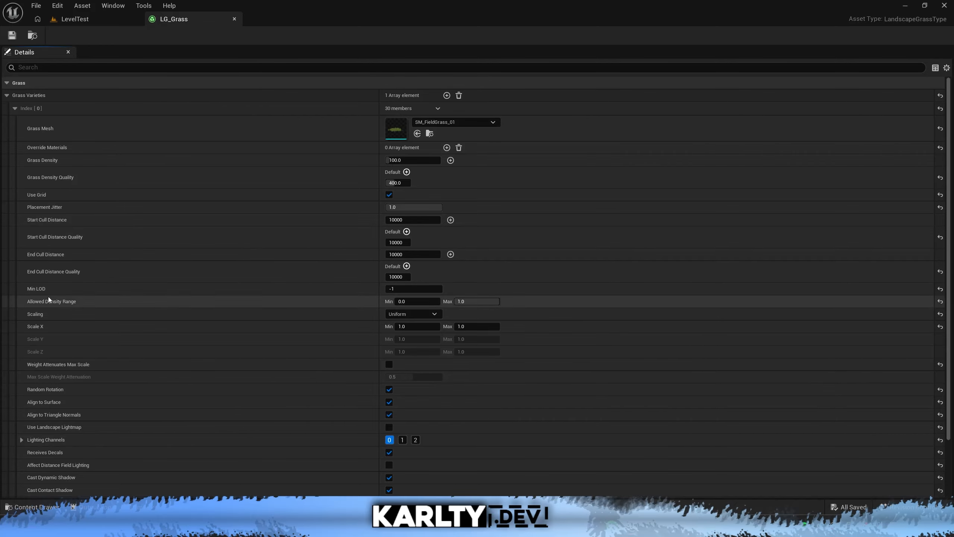
pyautogui.click(234, 19)
# Create a material named M_Grass in the GrassTUT folder and open it docked beside the level.
pyautogui.hotkey('ctrl', 'space')
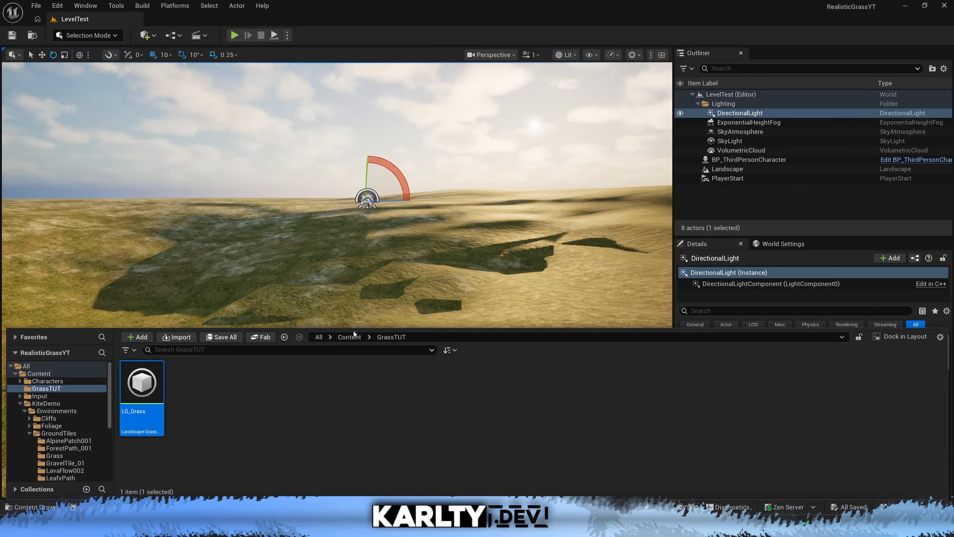
pyautogui.click(398, 416)
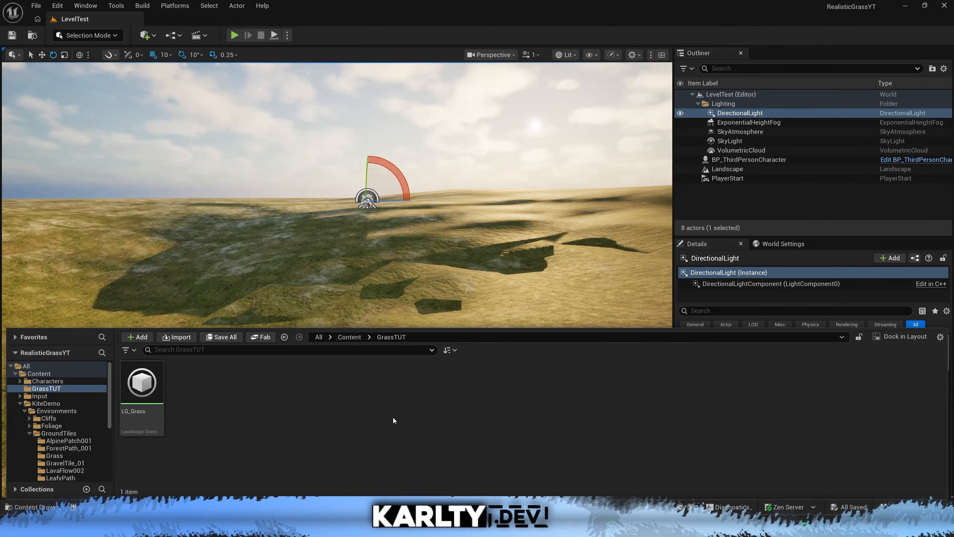
pyautogui.rightClick(248, 415)
pyautogui.click(304, 170)
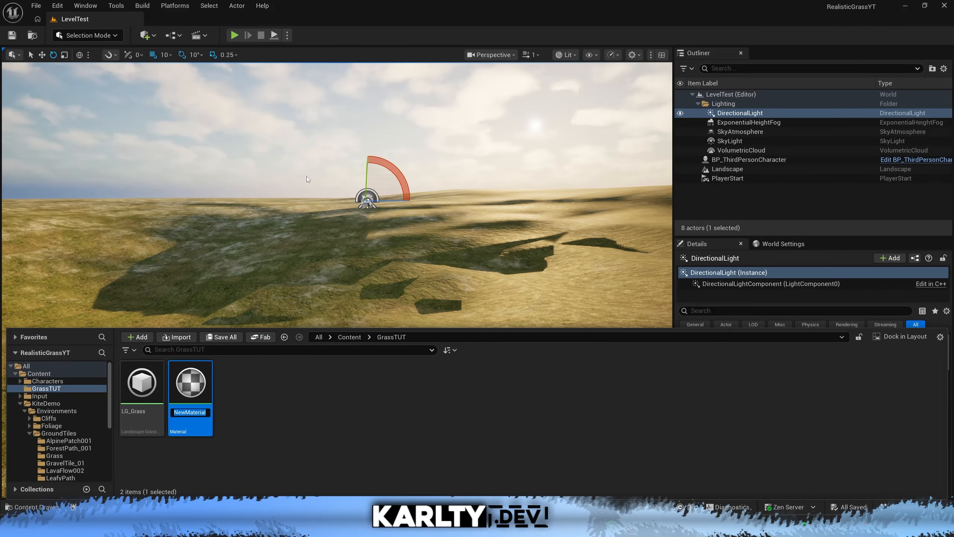
pyautogui.write('M_')
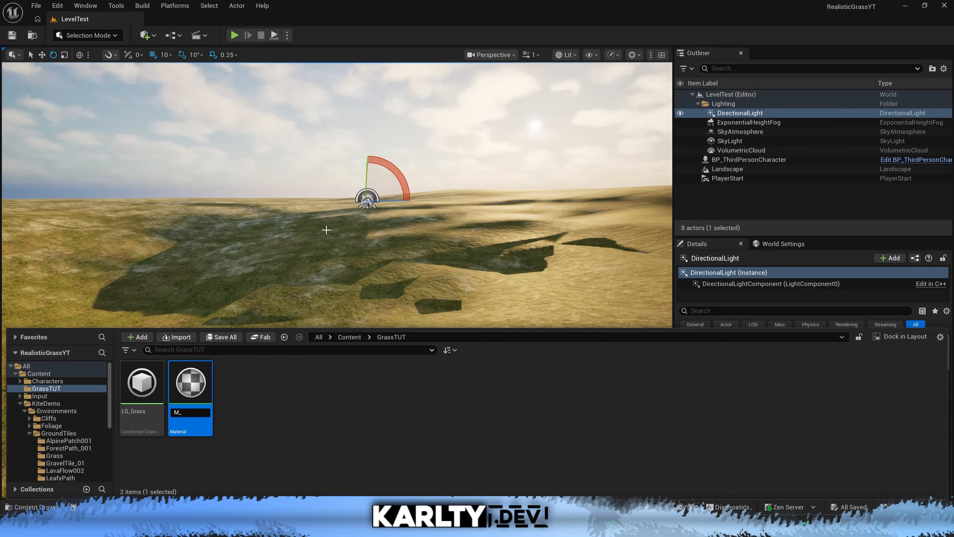
pyautogui.write('Grass')
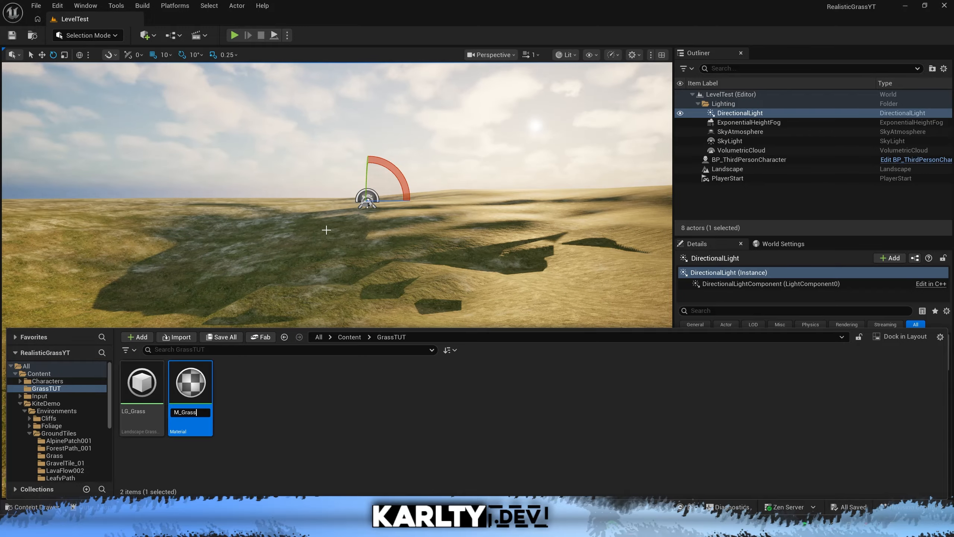
pyautogui.press('Return')
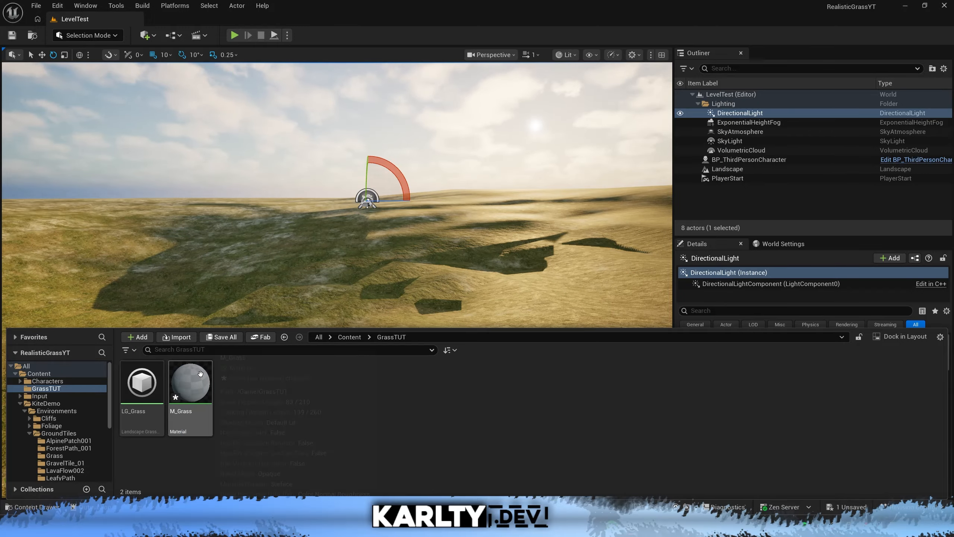
pyautogui.doubleClick(190, 383)
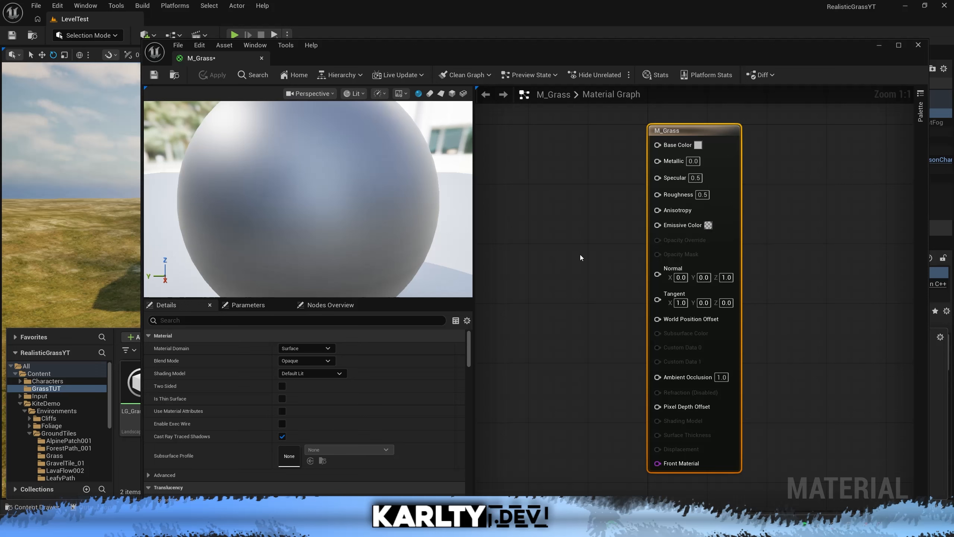
pyautogui.moveTo(242, 56); pyautogui.dragTo(228, 23)
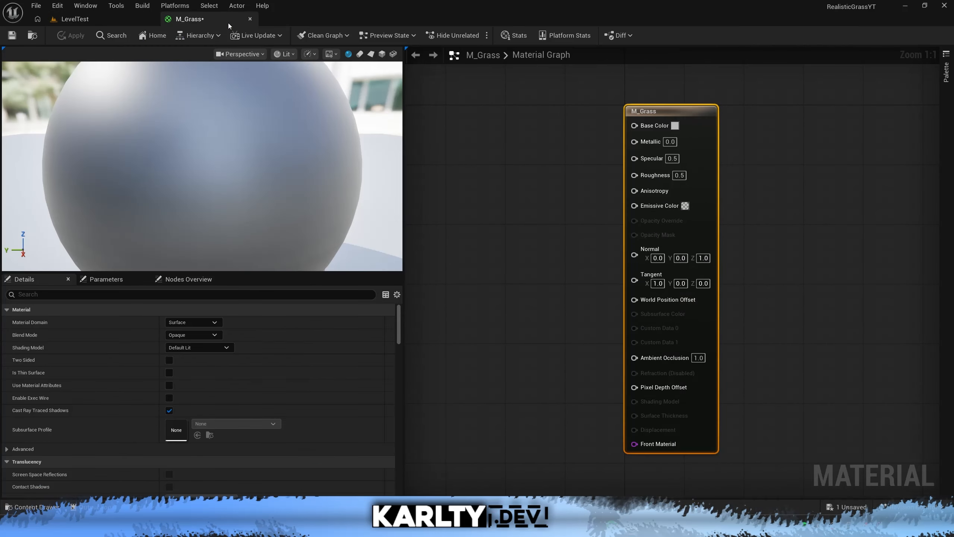
# Search all project content for assets matching "t_al" while keeping the M_Grass material open.
pyautogui.hotkey('ctrl', 'space')
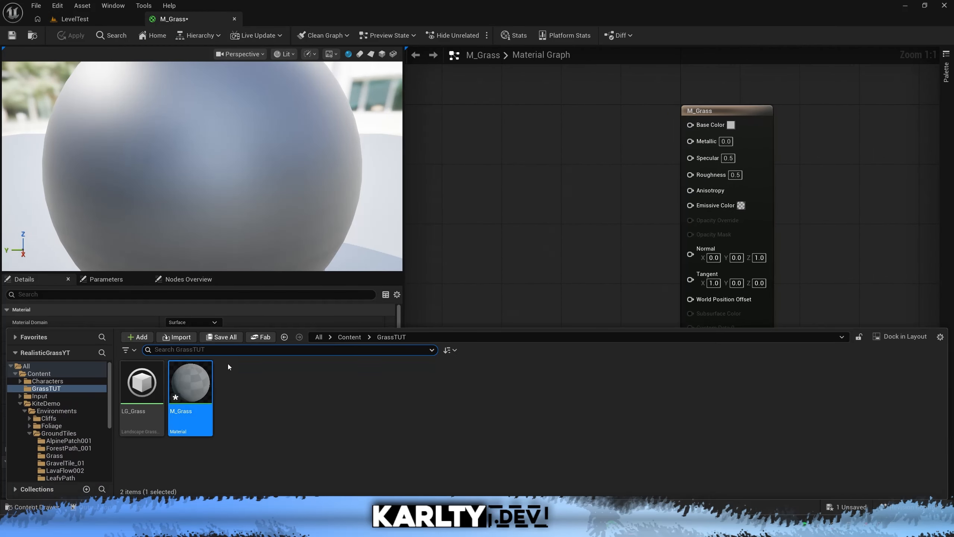
pyautogui.click(67, 366)
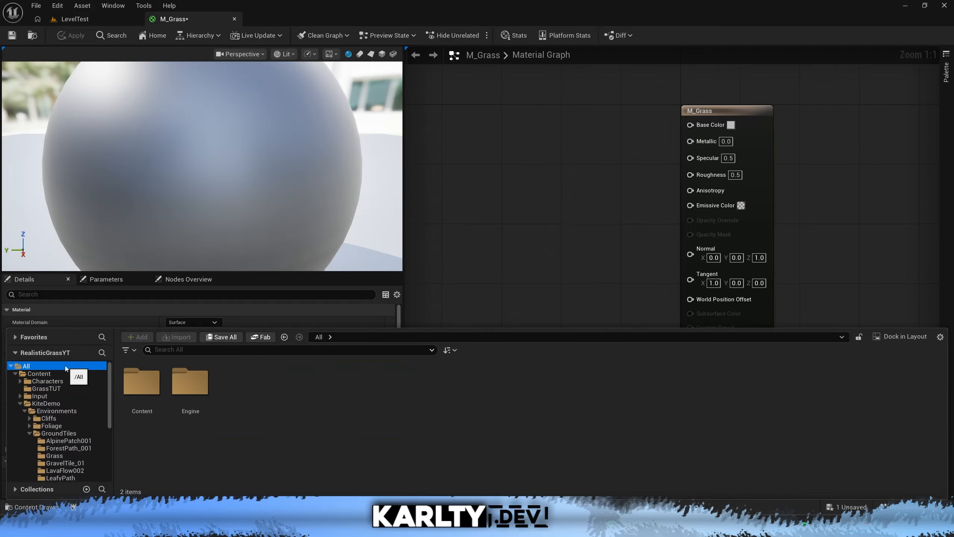
pyautogui.click(275, 351)
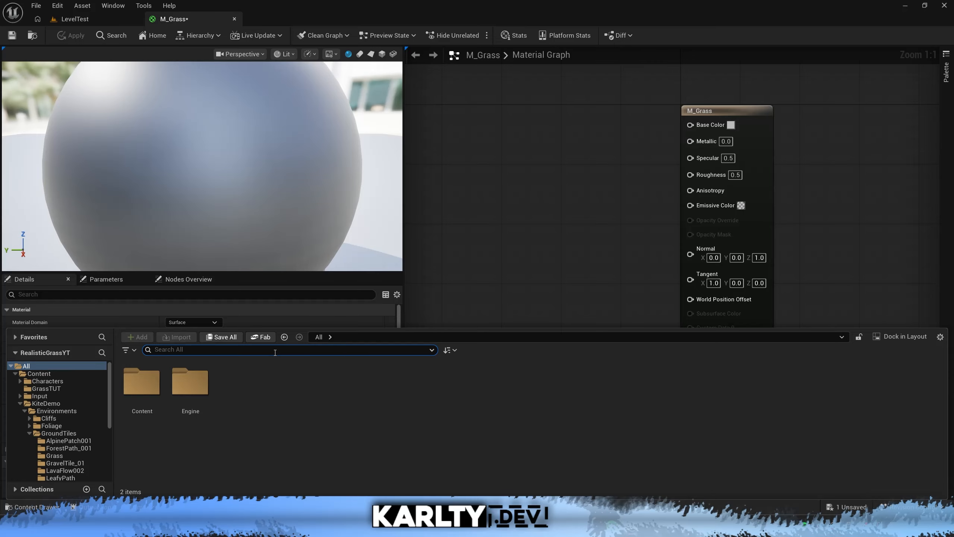
pyautogui.write('t_al')
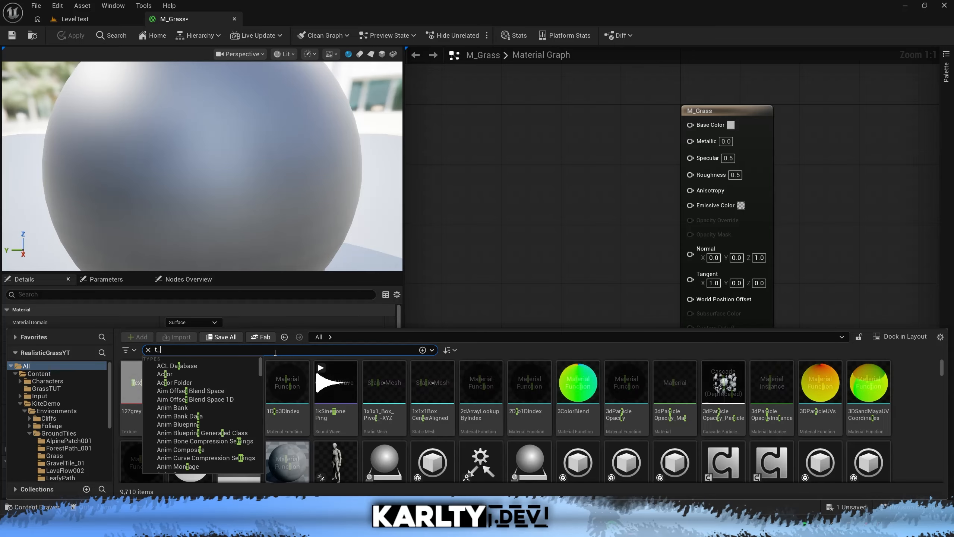
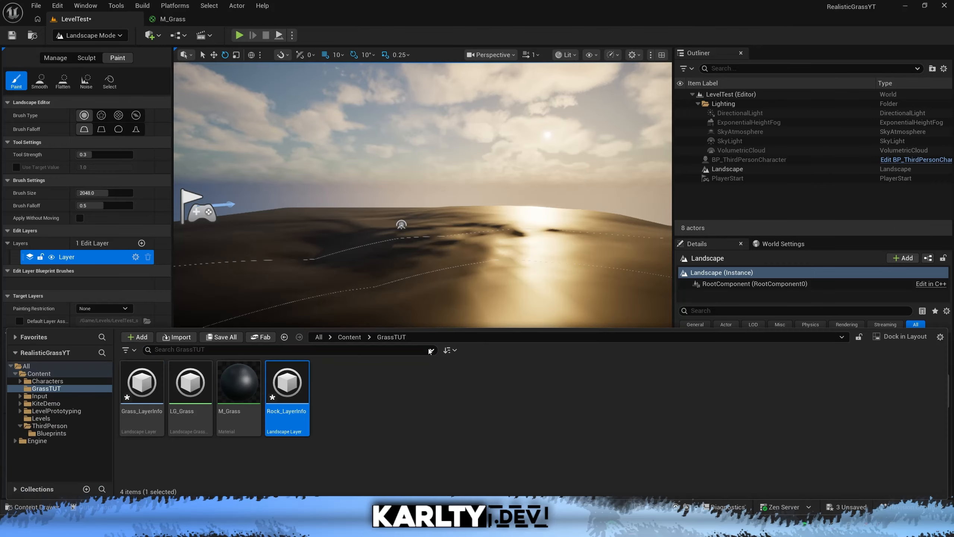
# Select the Rock target layer and paint it across the whole landscape with the 2048 brush.
pyautogui.click(391, 406)
pyautogui.hotkey('ctrl', 'space')
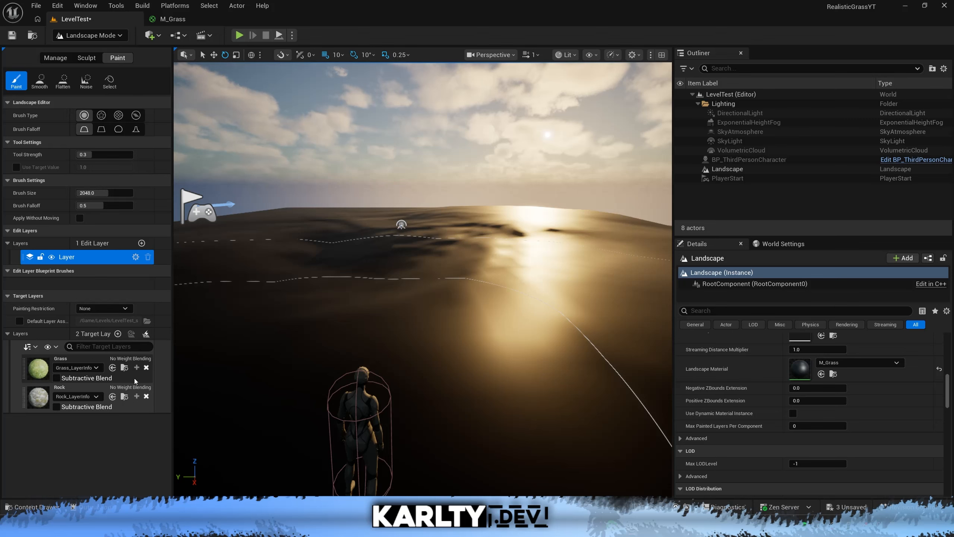
pyautogui.click(126, 407)
pyautogui.press('s')
pyautogui.moveTo(283, 374); pyautogui.dragTo(263, 401, button='right')
pyautogui.moveTo(316, 293)
pyautogui.mouseDown()
pyautogui.moveTo(467, 254)
pyautogui.moveTo(541, 273)
pyautogui.moveTo(421, 199)
pyautogui.moveTo(425, 181)
pyautogui.moveTo(487, 284)
pyautogui.mouseUp()
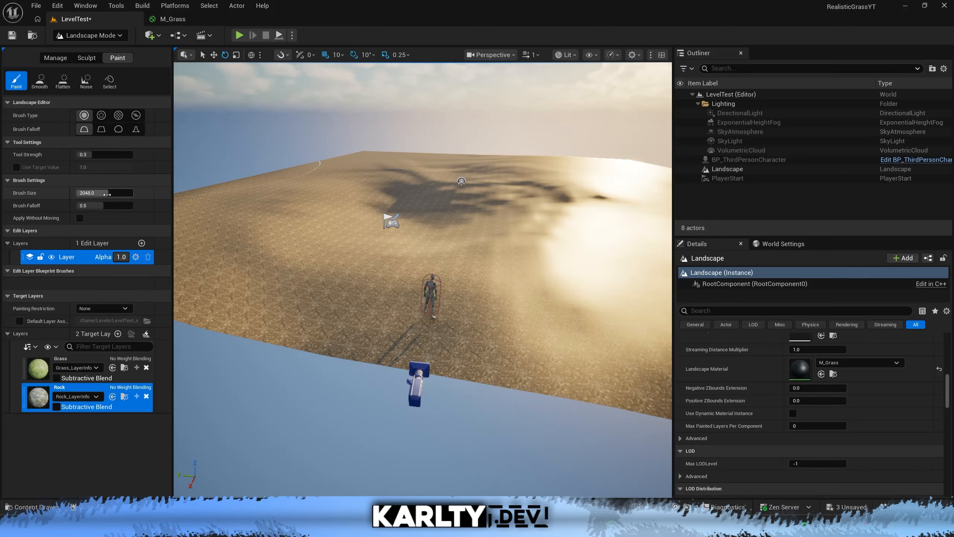
# Reduce the brush size to about 776 and undo the last Rock paint stroke.
pyautogui.press('w')
pyautogui.moveTo(338, 244); pyautogui.dragTo(323, 270, button='right')
pyautogui.scroll(1, 425, 211)
pyautogui.moveTo(428, 240)
pyautogui.mouseDown(button='right')
pyautogui.moveTo(428, 224)
pyautogui.moveTo(360, 229)
pyautogui.moveTo(380, 210)
pyautogui.moveTo(400, 242)
pyautogui.moveTo(499, 250)
pyautogui.moveTo(496, 222)
pyautogui.moveTo(499, 243)
pyautogui.moveTo(512, 243)
pyautogui.mouseUp(button='right')
pyautogui.hotkey('ctrl', 'z')
# Paint the Rock layer over the hills and slopes of the landscape with the smaller brush.
pyautogui.press('w')
pyautogui.press('s')
pyautogui.press('w')
pyautogui.press('s')
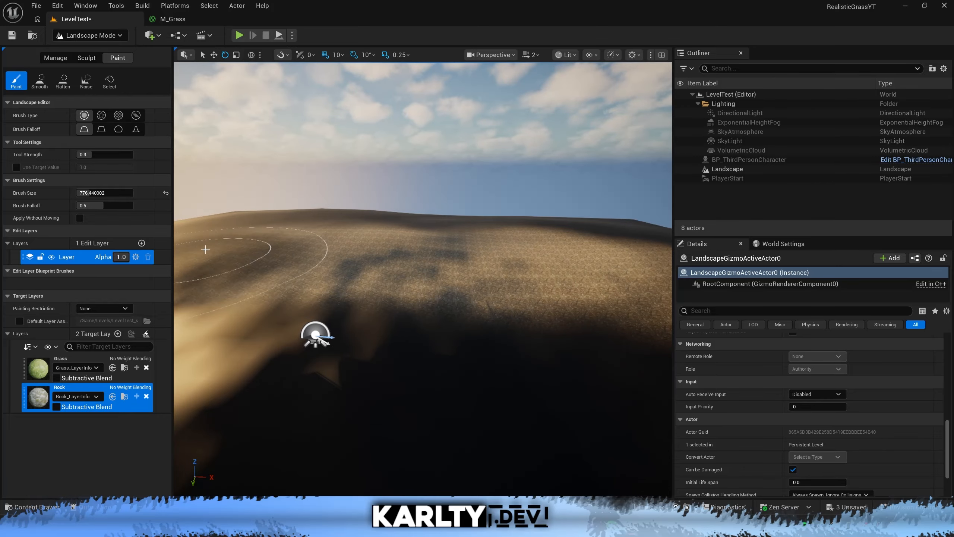
pyautogui.press('d')
pyautogui.moveTo(235, 241); pyautogui.dragTo(174, 243, button='right')
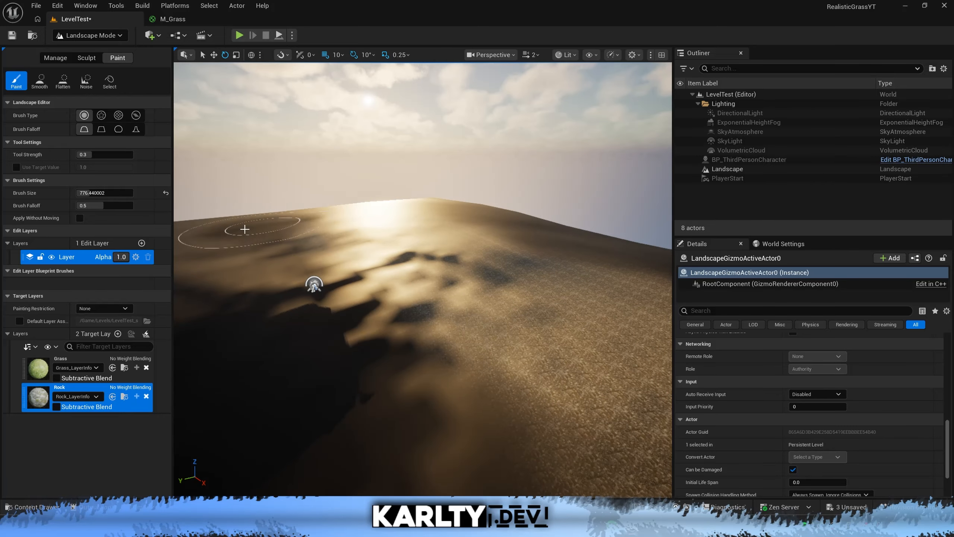
pyautogui.press('s')
pyautogui.moveTo(537, 285); pyautogui.dragTo(478, 282, button='right')
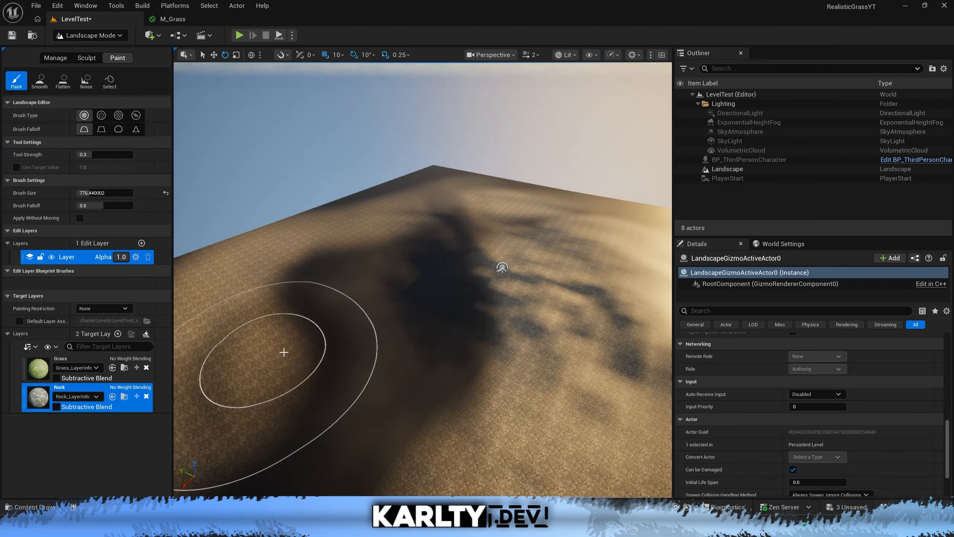
pyautogui.press('s')
pyautogui.moveTo(283, 352)
pyautogui.mouseDown(button='right')
pyautogui.moveTo(286, 376)
pyautogui.moveTo(333, 357)
pyautogui.moveTo(284, 370)
pyautogui.mouseUp(button='right')
pyautogui.press('w')
pyautogui.press('a')
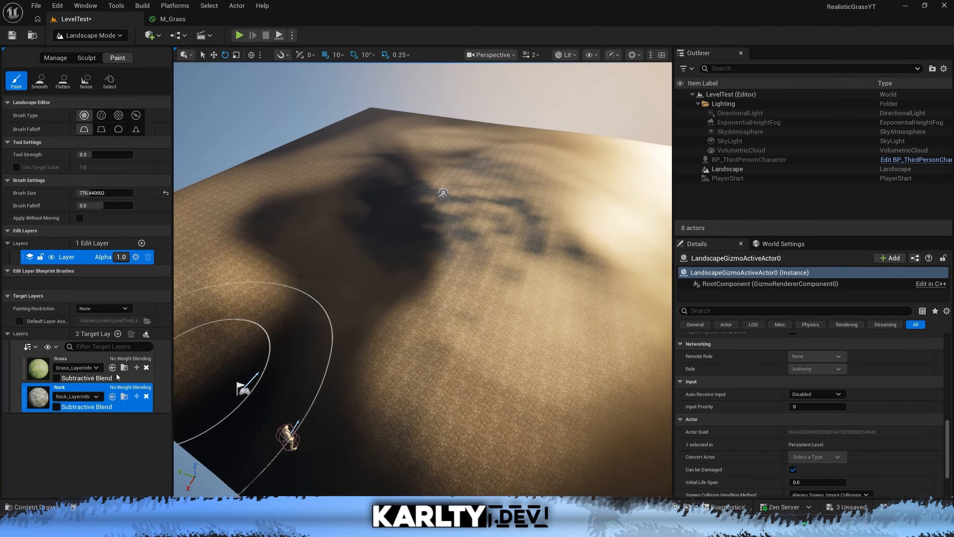
# Select the Grass target layer and paint it around the player start and up to the middle of the landscape.
pyautogui.click(95, 363)
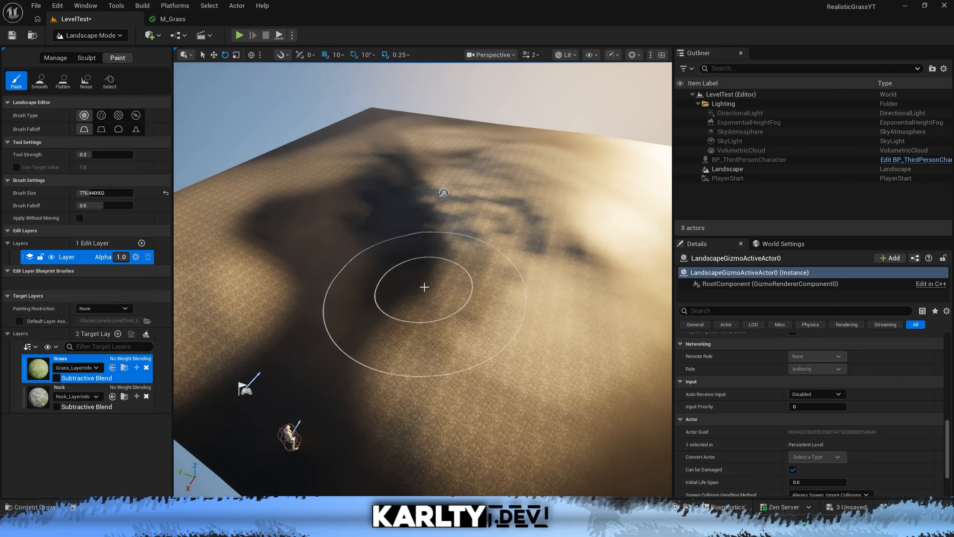
pyautogui.moveTo(423, 286)
pyautogui.mouseDown(button='right')
pyautogui.moveTo(383, 286)
pyautogui.moveTo(452, 316)
pyautogui.mouseUp(button='right')
pyautogui.press('a')
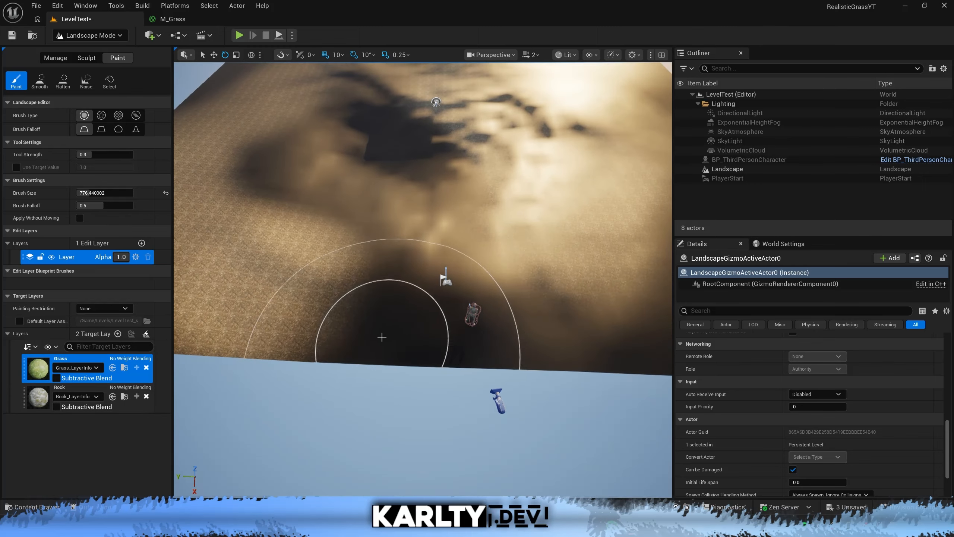
pyautogui.moveTo(409, 224)
pyautogui.mouseDown()
pyautogui.moveTo(313, 187)
pyautogui.moveTo(298, 153)
pyautogui.moveTo(394, 127)
pyautogui.moveTo(466, 181)
pyautogui.mouseUp()
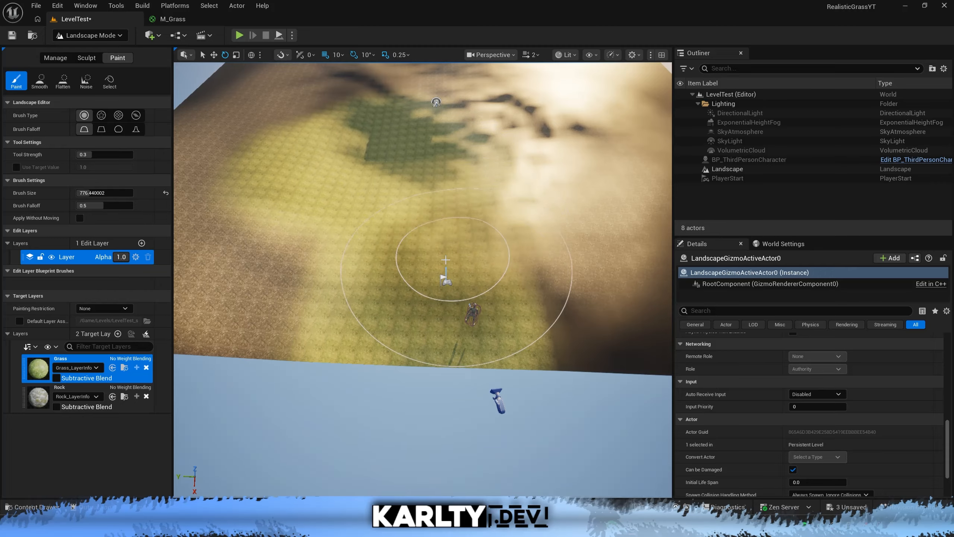
pyautogui.moveTo(446, 260); pyautogui.dragTo(450, 261)
pyautogui.moveTo(451, 262)
pyautogui.mouseDown(button='right')
pyautogui.moveTo(394, 230)
pyautogui.moveTo(430, 190)
pyautogui.moveTo(462, 191)
pyautogui.moveTo(425, 189)
pyautogui.moveTo(394, 211)
pyautogui.moveTo(451, 248)
pyautogui.moveTo(443, 226)
pyautogui.moveTo(438, 237)
pyautogui.mouseUp(button='right')
# Extend the Grass layer over the rest of the landscape, keeping strips of rock between the grassy areas.
pyautogui.press('d')
pyautogui.press('w')
pyautogui.scroll(-1, 402, 241)
pyautogui.press('a')
pyautogui.press('w')
pyautogui.scroll(-4, 423, 203)
pyautogui.press('s')
pyautogui.scroll(-2, 462, 191)
pyautogui.press('s')
pyautogui.scroll(6, 421, 229)
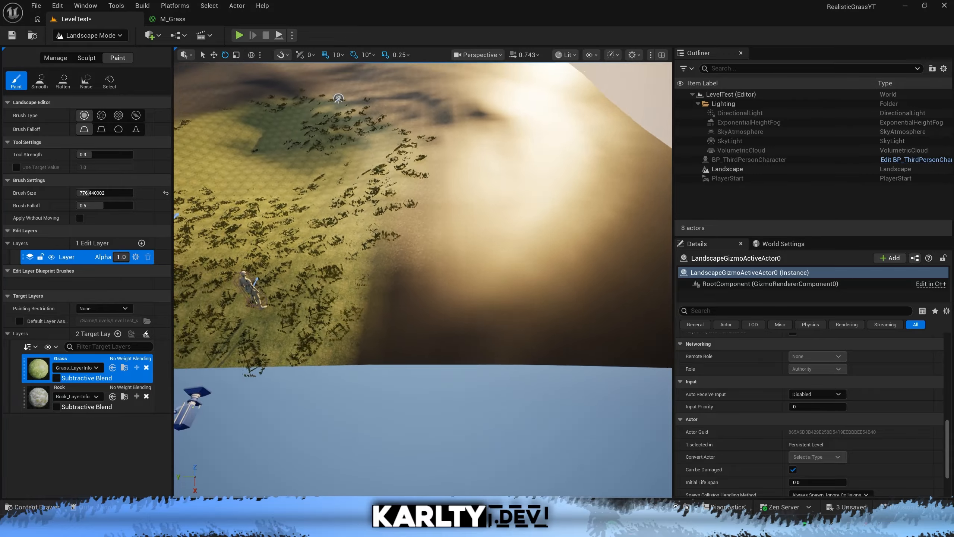
pyautogui.press('s')
pyautogui.scroll(4, 500, 300)
pyautogui.moveTo(500, 297); pyautogui.dragTo(500, 302, button='right')
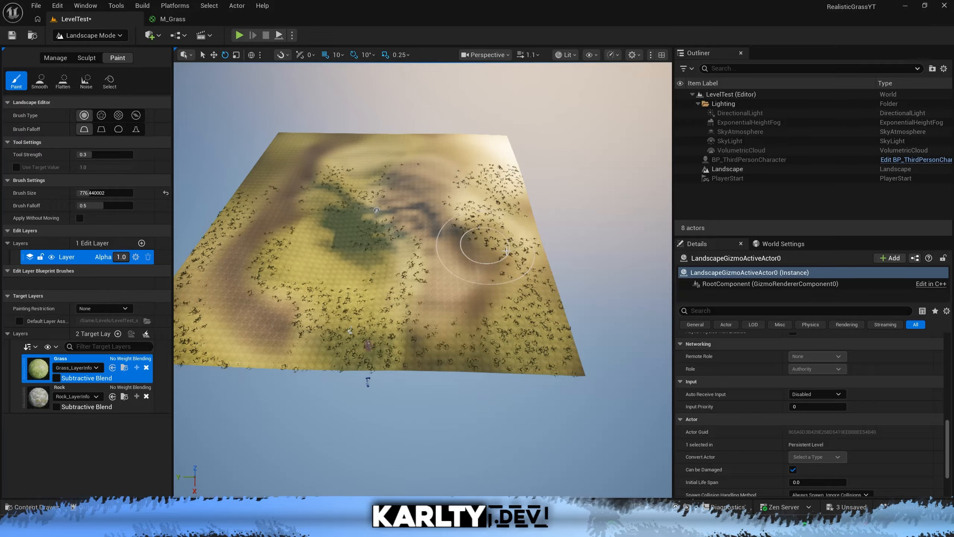
pyautogui.moveTo(484, 243)
pyautogui.mouseDown(button='right')
pyautogui.moveTo(458, 263)
pyautogui.moveTo(432, 252)
pyautogui.mouseUp(button='right')
# Play the level in the editor, run the character through the painted grass and rock areas, and stop playing.
pyautogui.press('w')
pyautogui.press('w')
pyautogui.hotkey('alt', 'p')
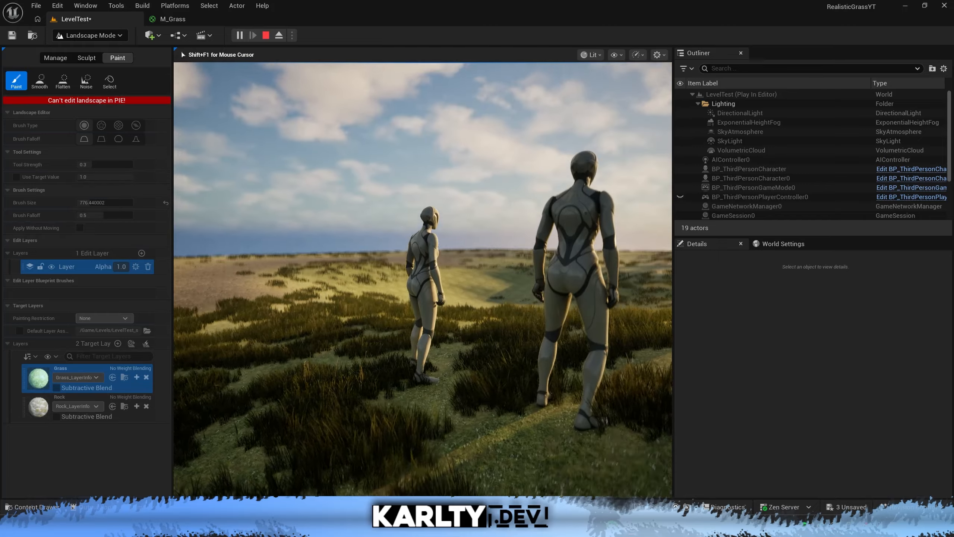
pyautogui.press('w')
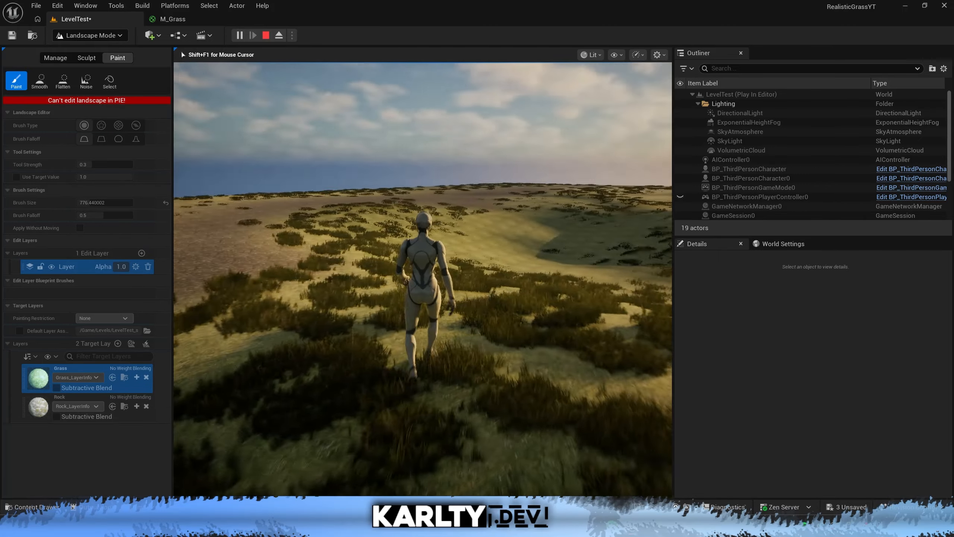
pyautogui.press('w')
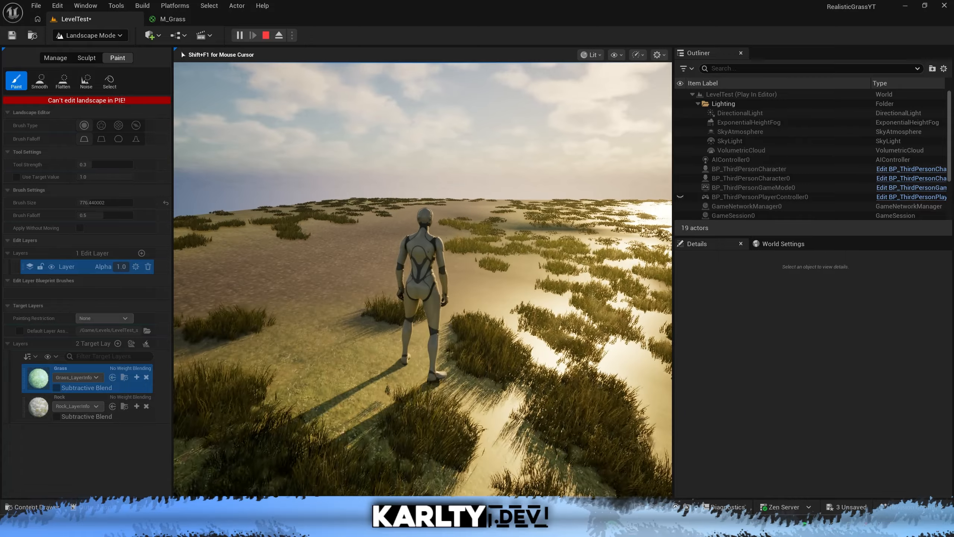
pyautogui.press('w')
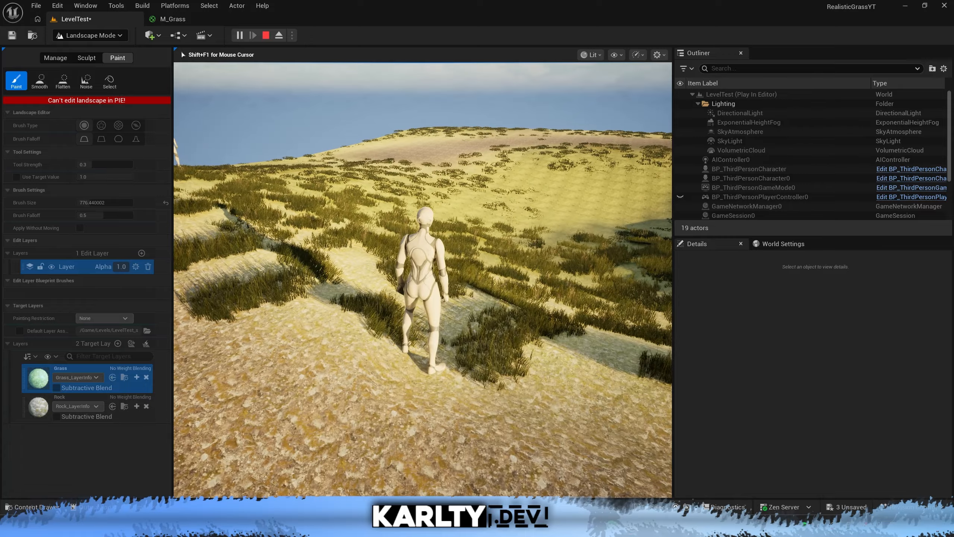
pyautogui.press('Escape')
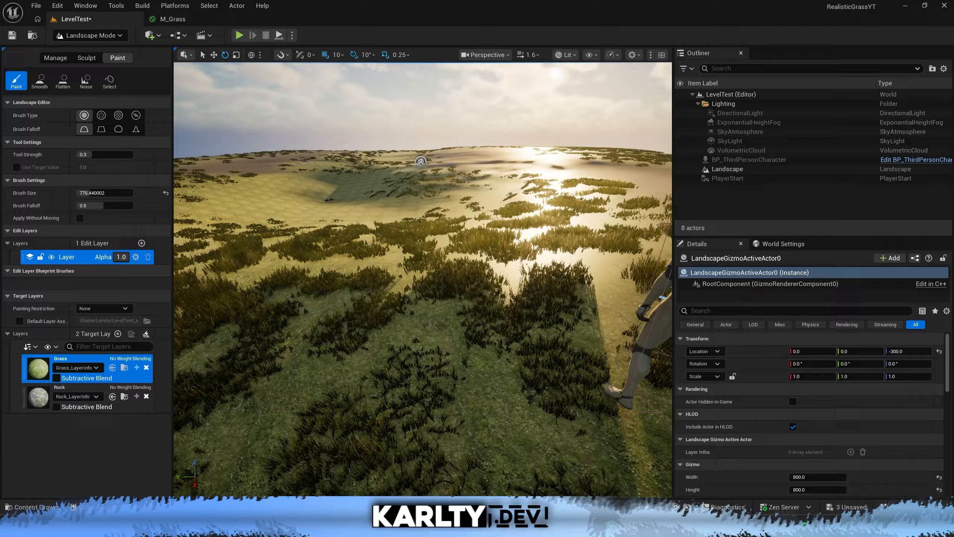
# Switch the editor from Landscape Mode to Foliage Mode.
pyautogui.moveTo(423, 286); pyautogui.dragTo(420, 263, button='right')
pyautogui.scroll(-5, 421, 273)
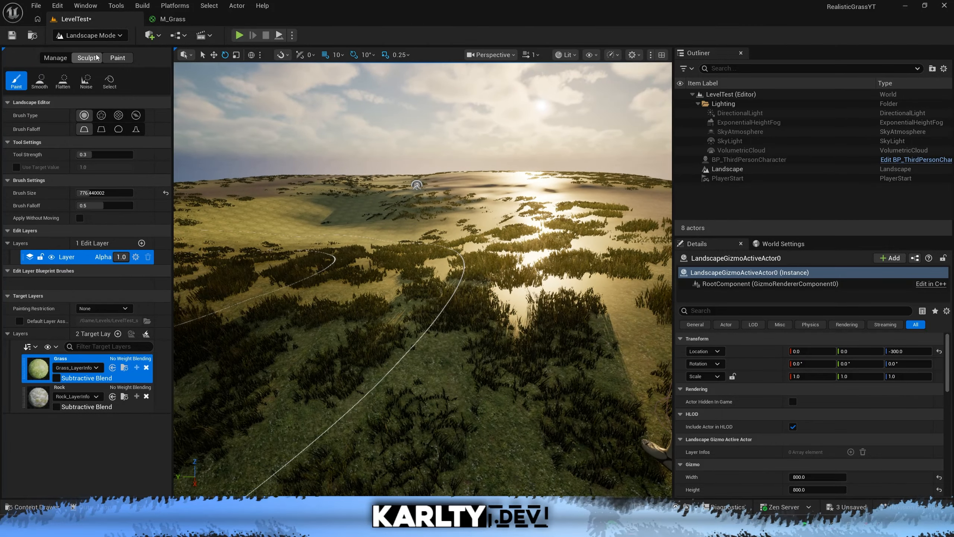
pyautogui.click(98, 35)
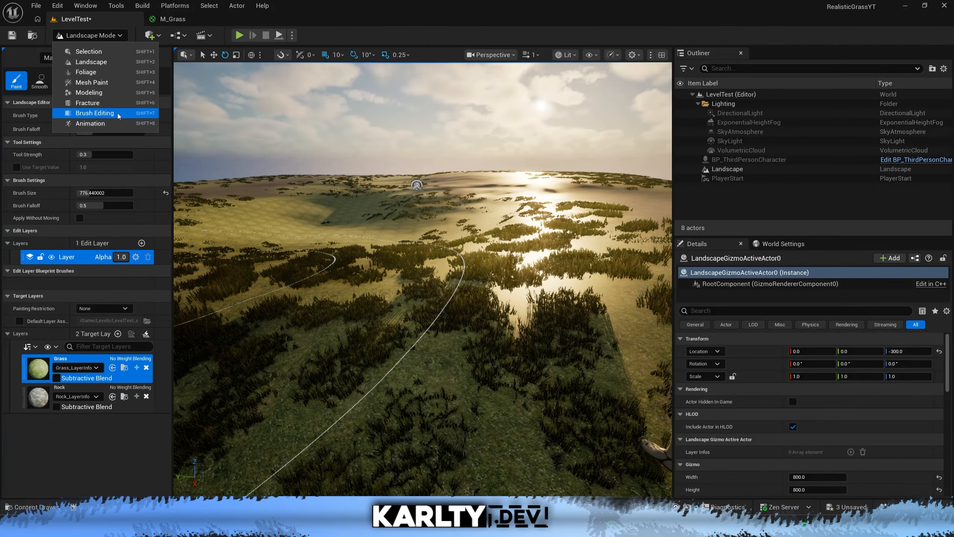
pyautogui.click(87, 72)
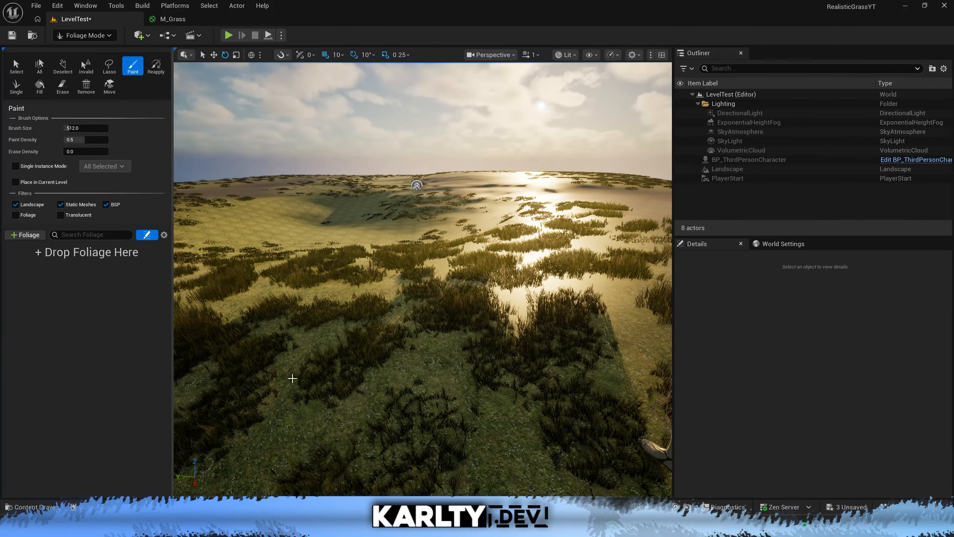
# Filter the project's whole Content folder to show only Static Mesh assets.
pyautogui.hotkey('ctrl', 'space')
pyautogui.click(39, 373)
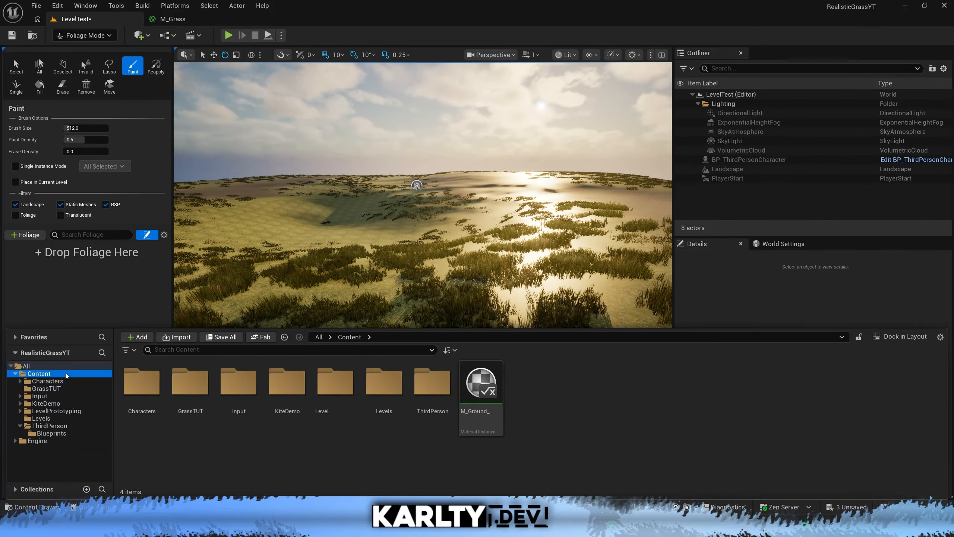
pyautogui.click(128, 349)
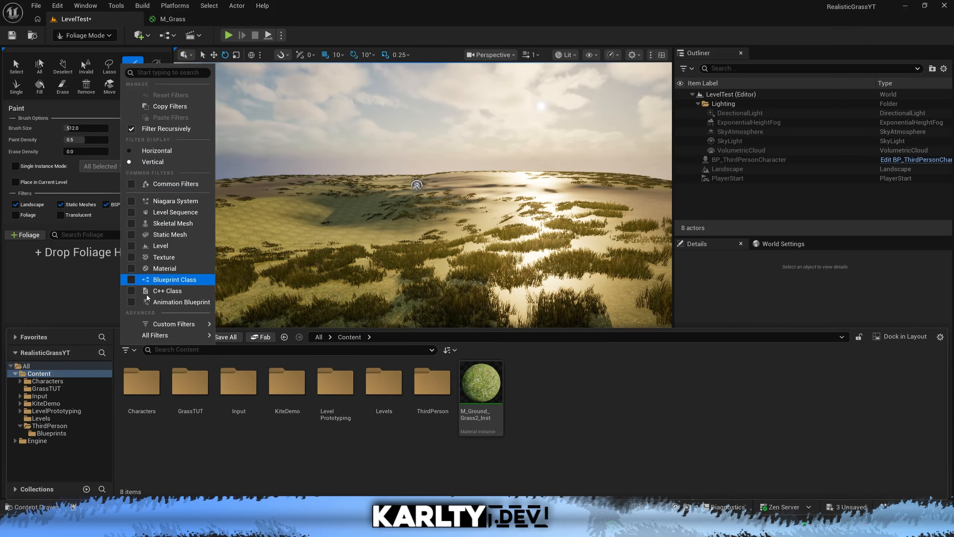
pyautogui.click(130, 234)
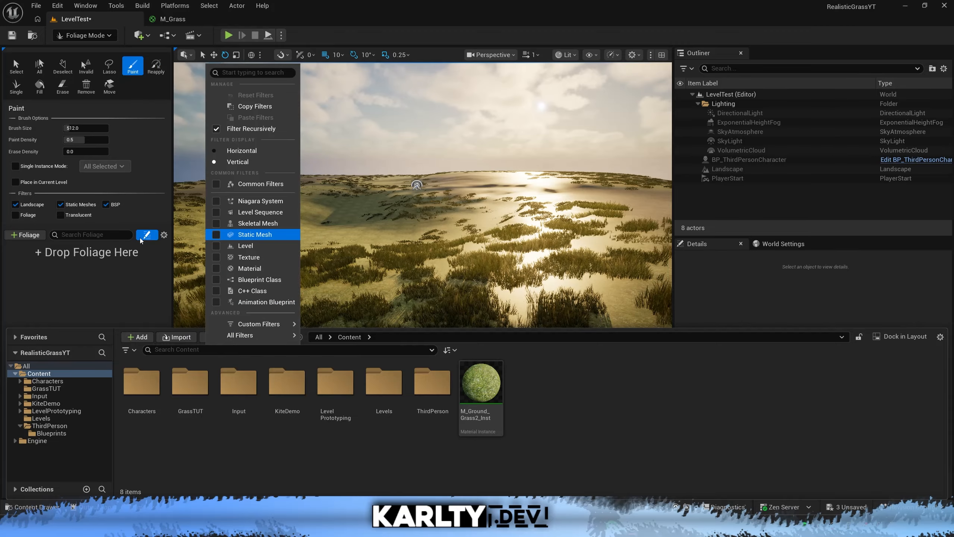
pyautogui.click(149, 408)
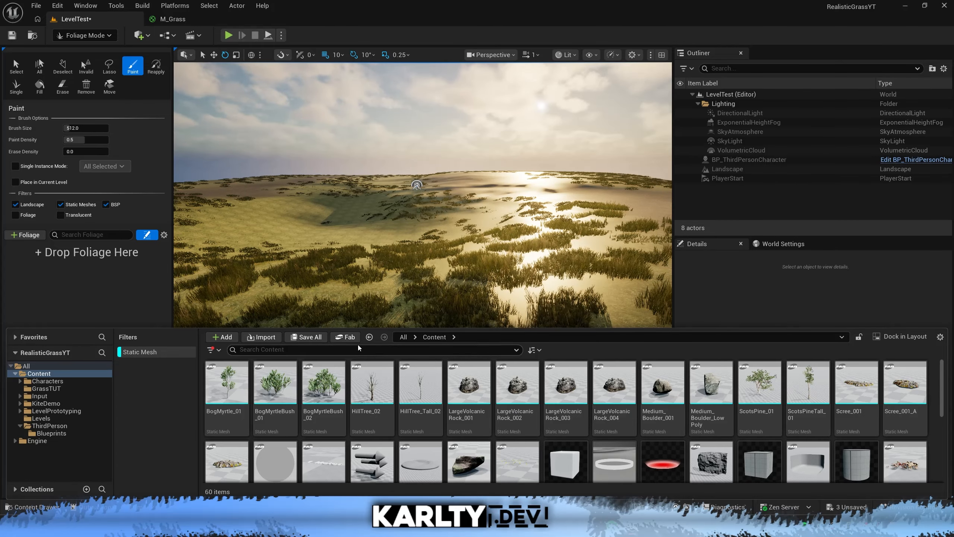
# Save all modified assets and the level, and narrow the static mesh listing to the KiteDemo folder.
pyautogui.click(315, 337)
pyautogui.click(558, 364)
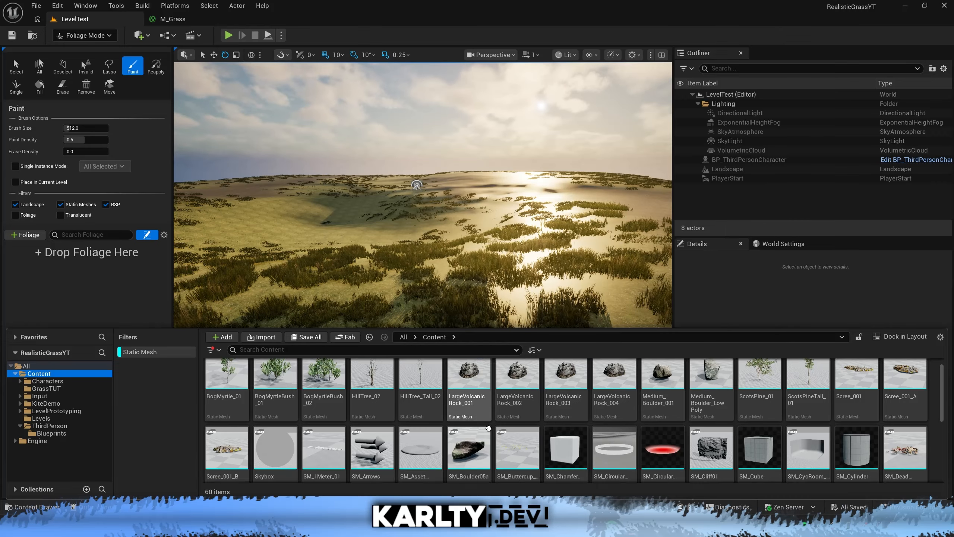
pyautogui.click(53, 405)
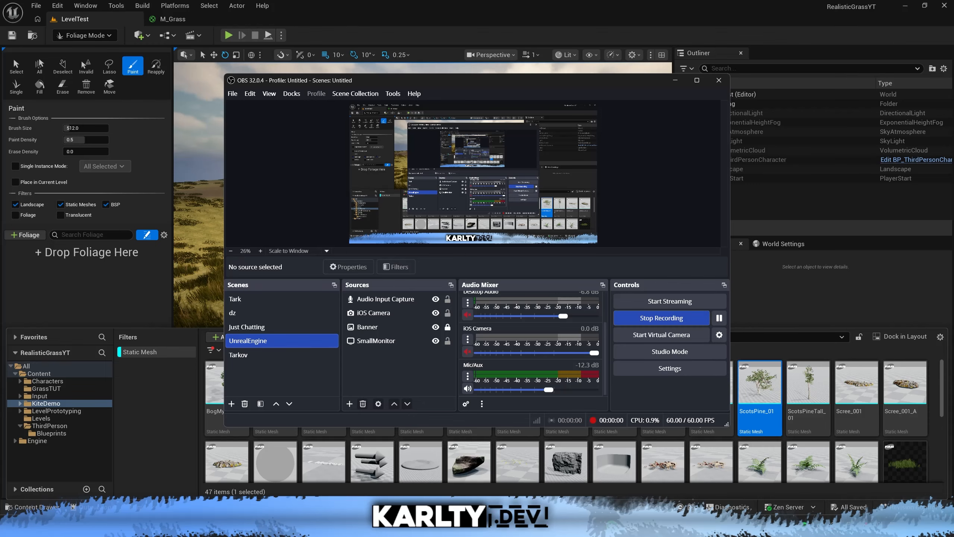
# Switch to Task Manager, sort the processes by memory, end the UnrealEditor task and close Task Manager.
pyautogui.rightClick(709, 528)
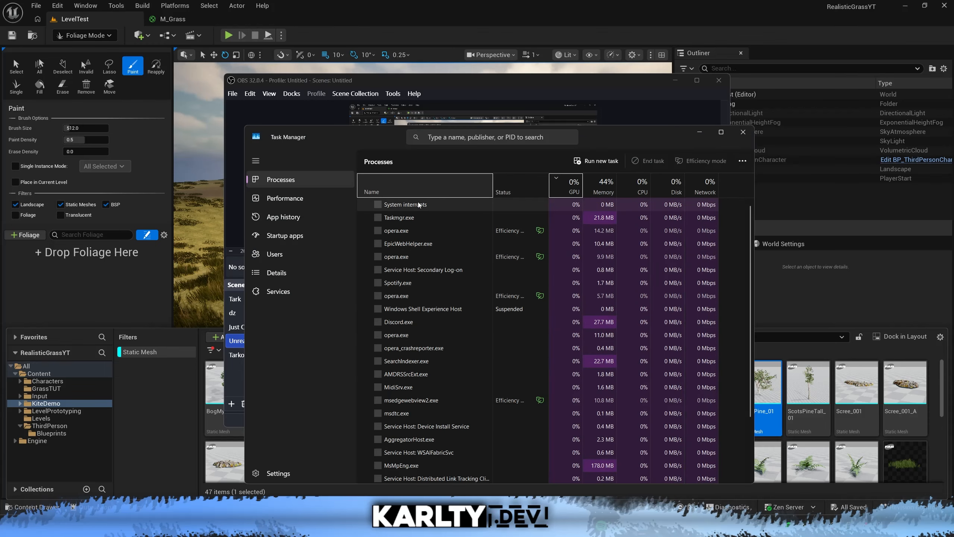
pyautogui.click(597, 185)
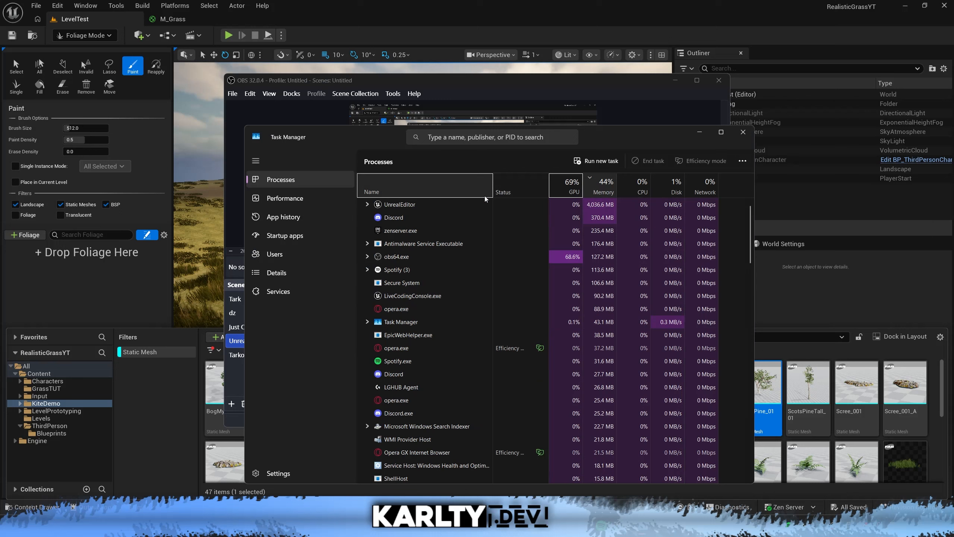
pyautogui.rightClick(448, 207)
pyautogui.click(473, 228)
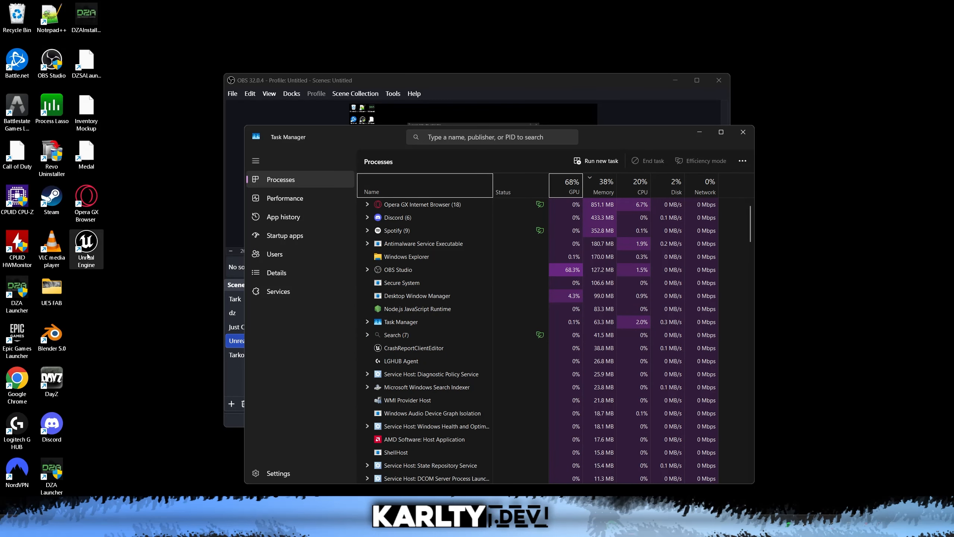
pyautogui.click(744, 132)
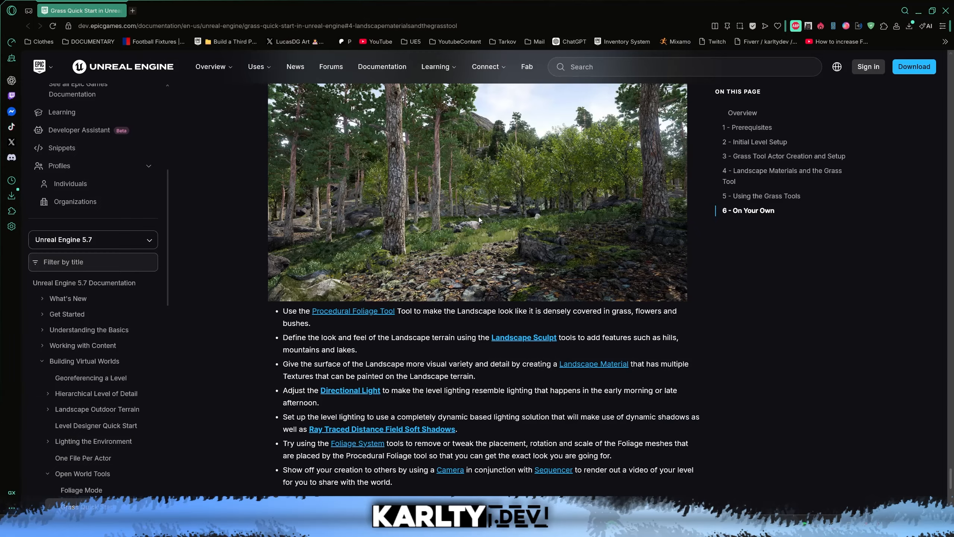
# Switch to the browser and look over the end of the Unreal Engine Grass Quick Start documentation page.
pyautogui.scroll(3, 468, 212)
pyautogui.scroll(-1, 468, 322)
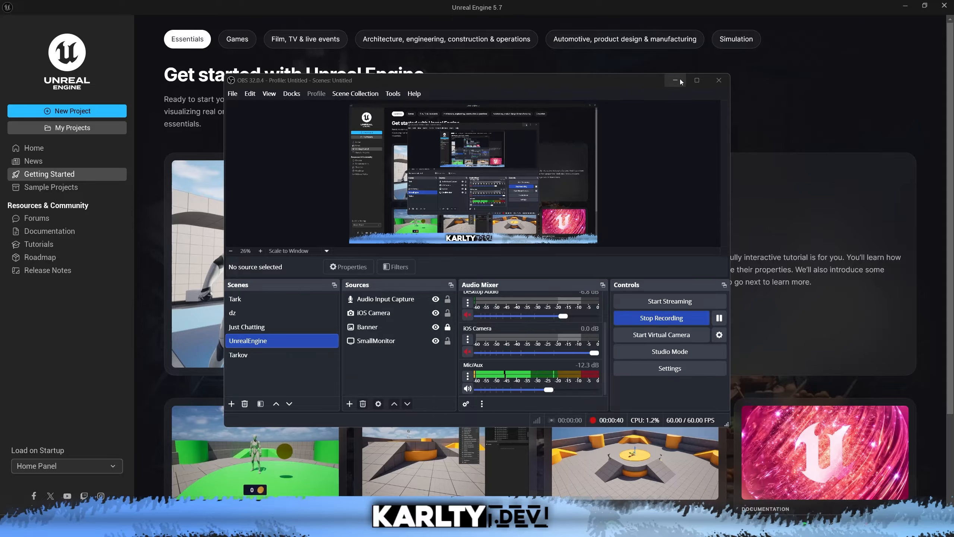
# Return to the Unreal Engine project browser, clear the recording window out of the way and reopen the RealisticGrassYT project.
pyautogui.click(675, 81)
pyautogui.click(97, 127)
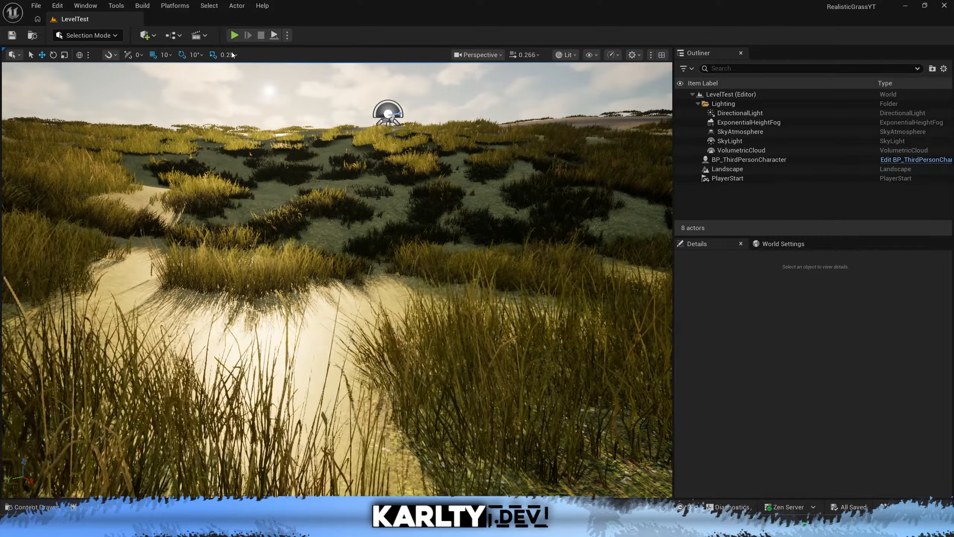
# Find the M_Grass material in the GrassTUT folder and open it in the material editor.
pyautogui.hotkey('ctrl', 'space')
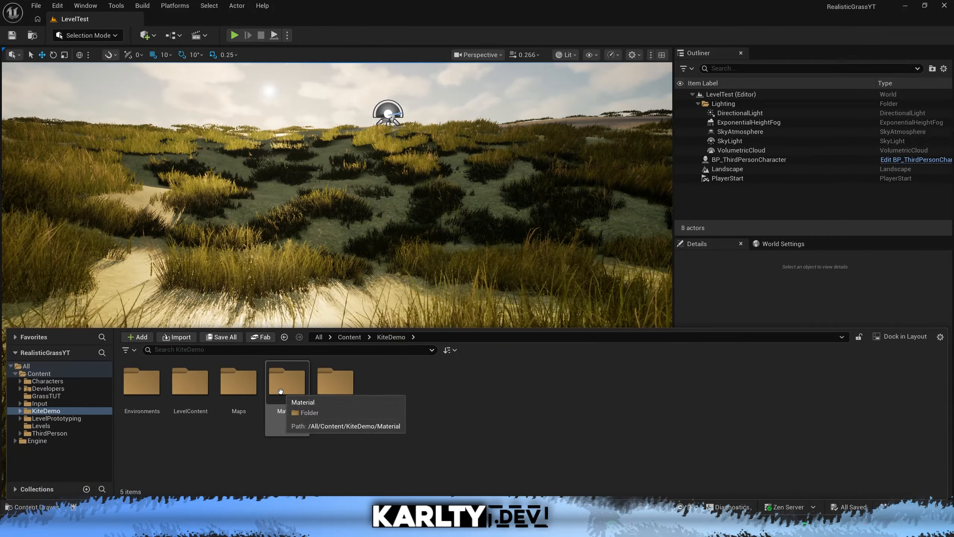
pyautogui.click(70, 373)
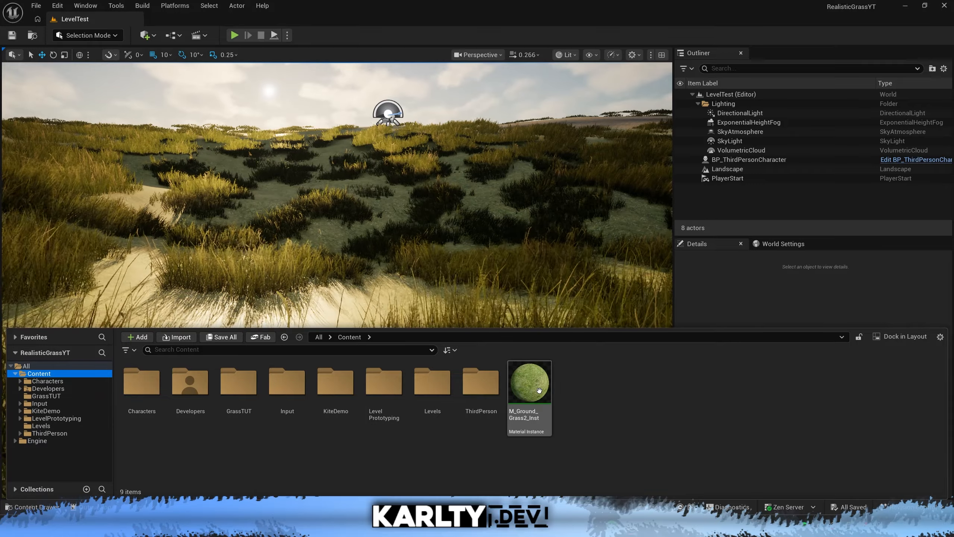
pyautogui.click(70, 404)
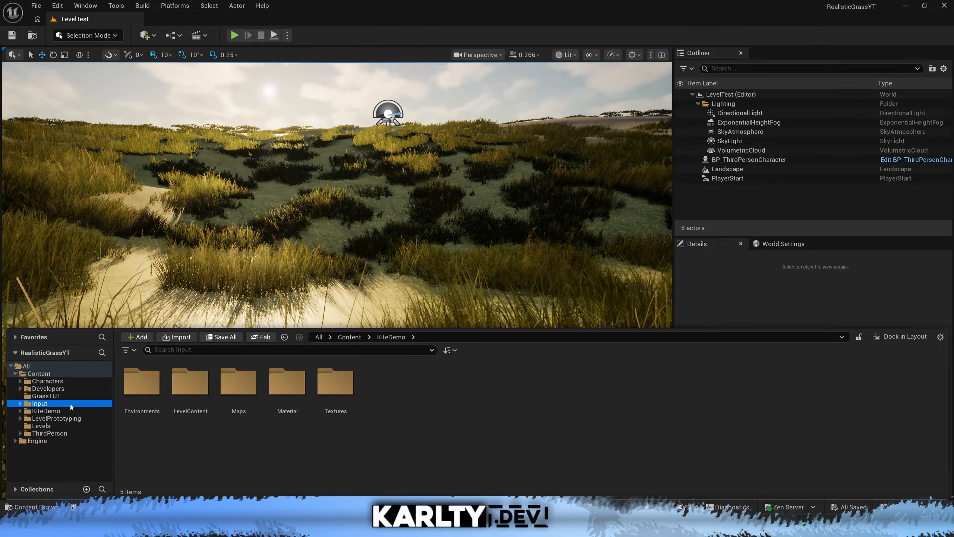
pyautogui.click(77, 396)
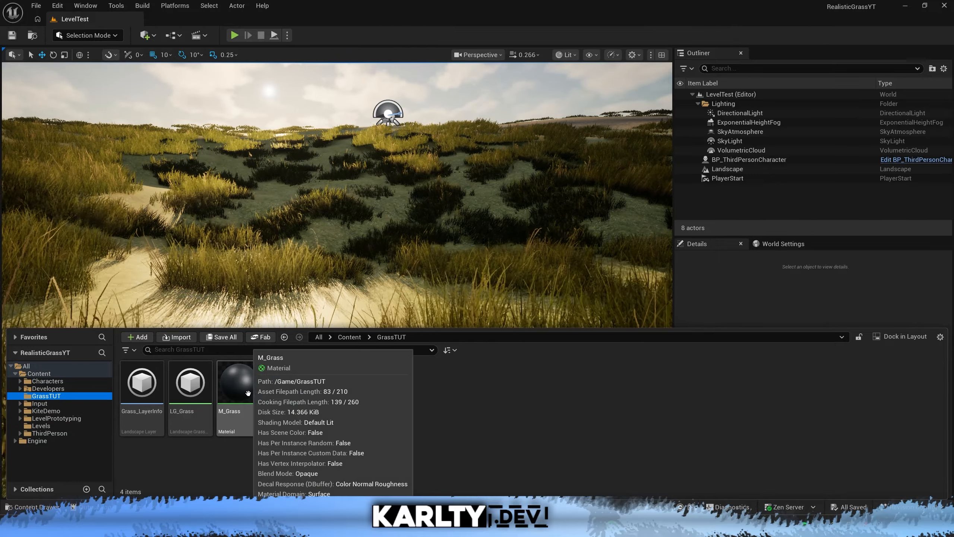
pyautogui.doubleClick(233, 395)
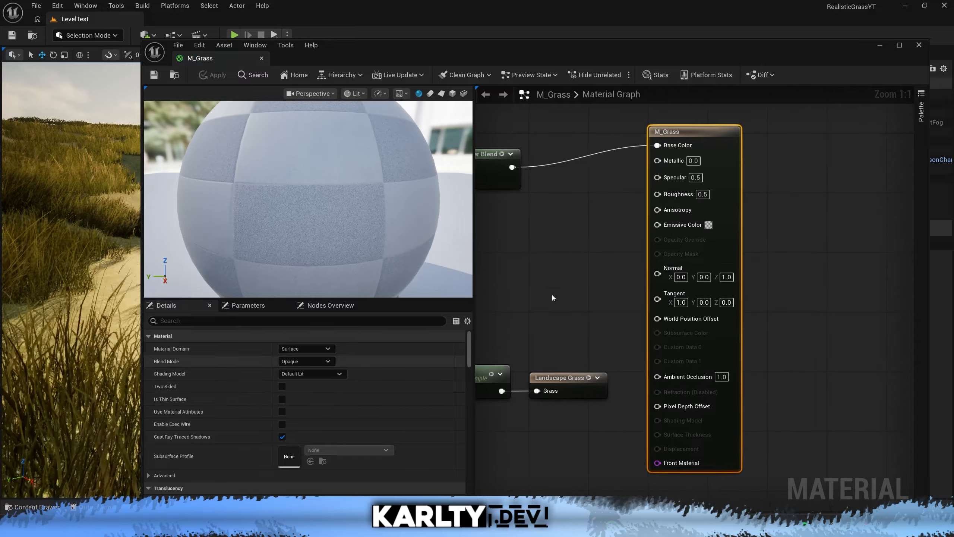
# Set the roughness of the M_Grass material to 1.
pyautogui.click(768, 180)
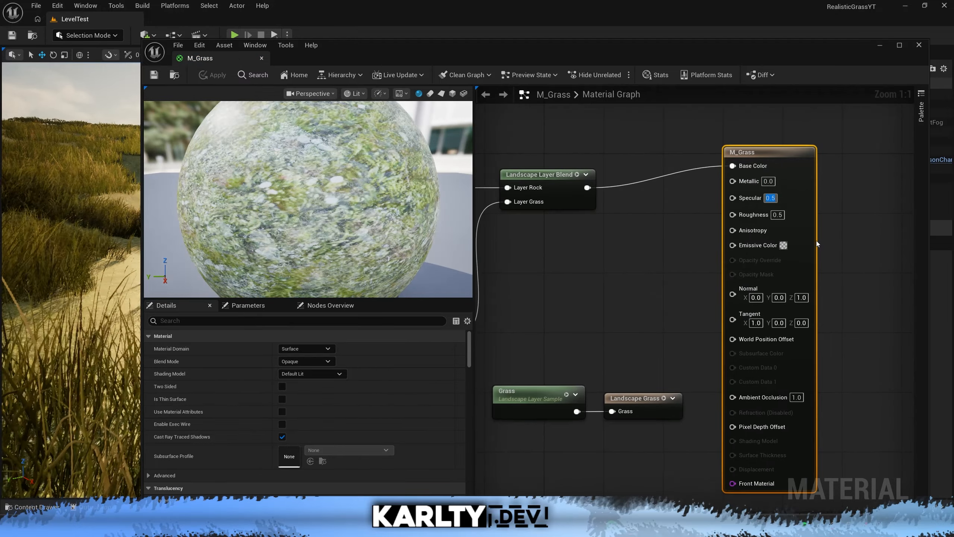
pyautogui.press('Tab')
pyautogui.press('Tab')
pyautogui.write('1')
pyautogui.press('Return')
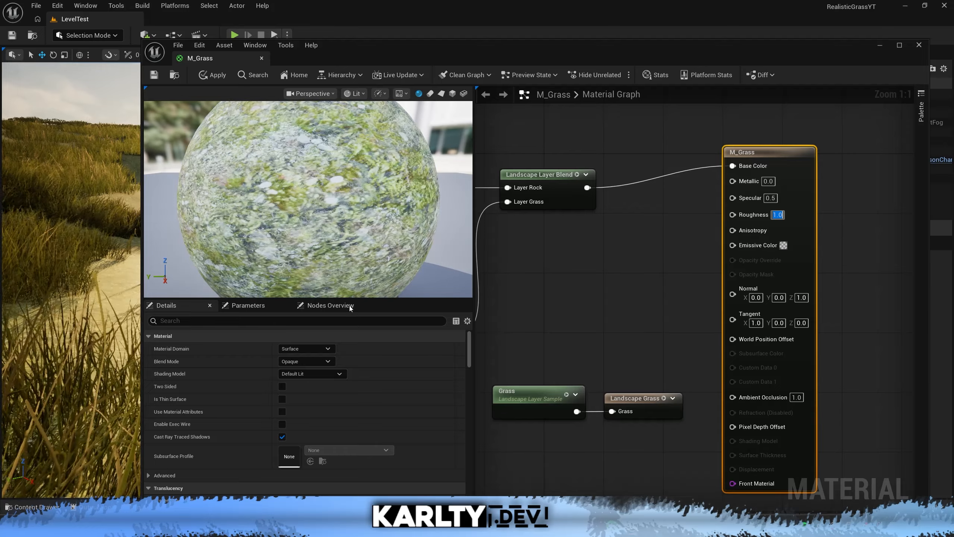
pyautogui.moveTo(325, 44); pyautogui.dragTo(556, 36)
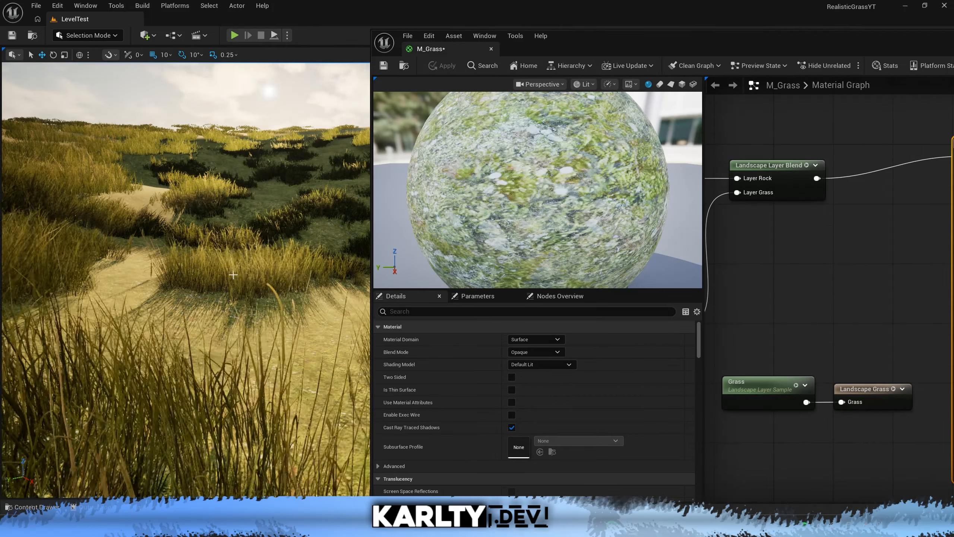
pyautogui.moveTo(598, 37); pyautogui.dragTo(357, 42)
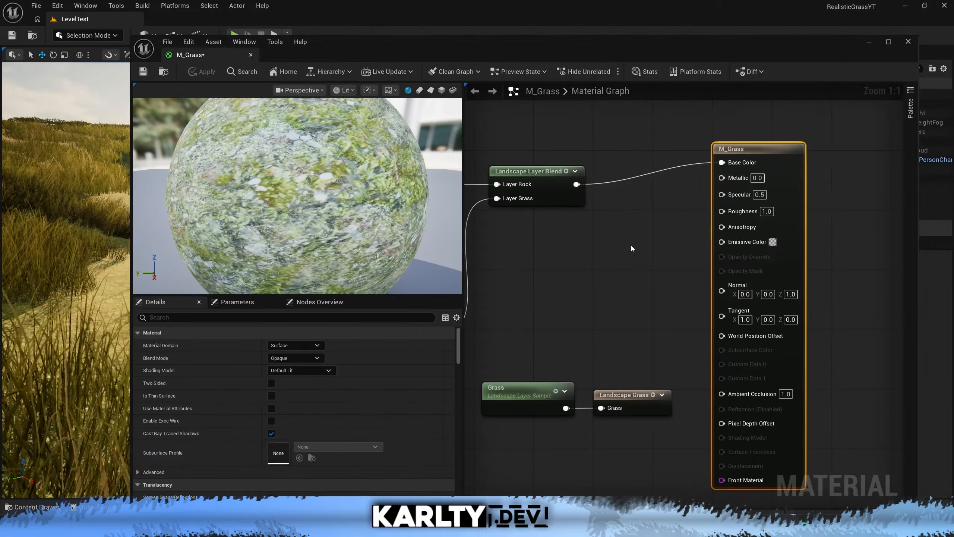
# Filter the project content to textures, search for "ground" and add T_GDC_StonePath_Tile_N to the material graph as a Texture Sample.
pyautogui.moveTo(665, 272); pyautogui.dragTo(686, 238, button='right')
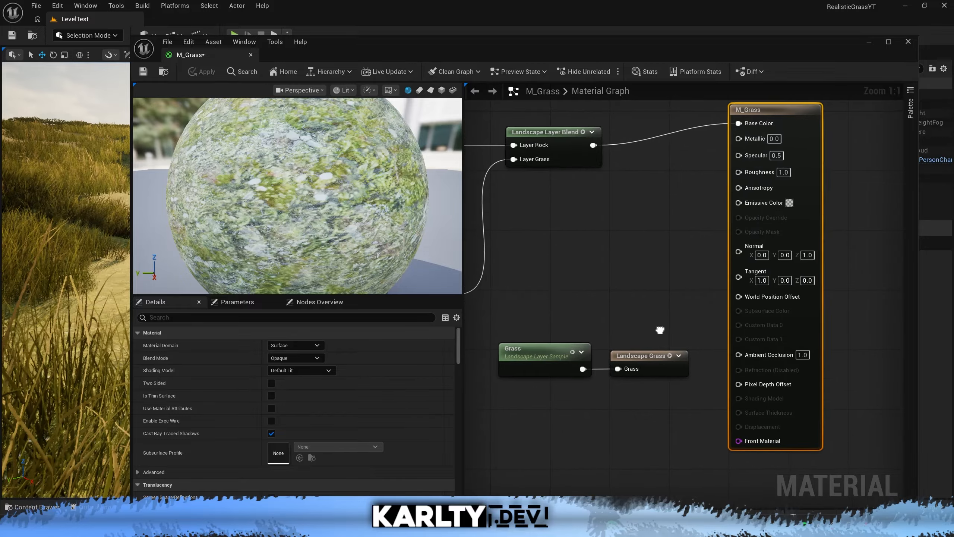
pyautogui.click(637, 260)
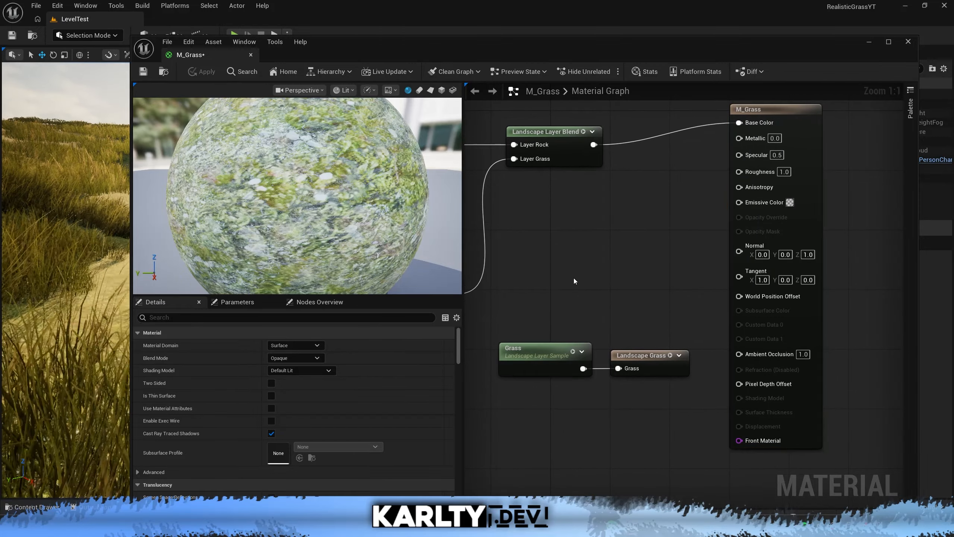
pyautogui.hotkey('ctrl', 'space')
pyautogui.click(172, 394)
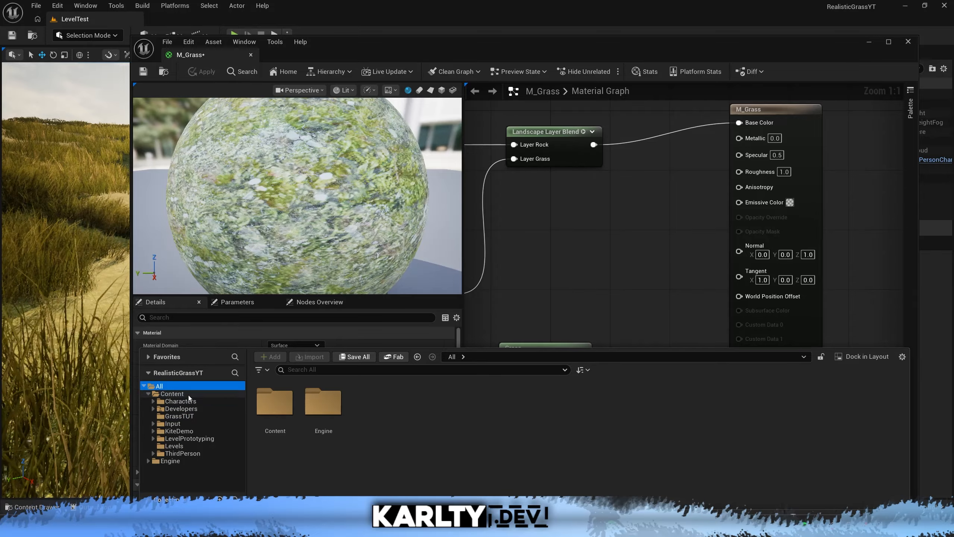
pyautogui.click(262, 369)
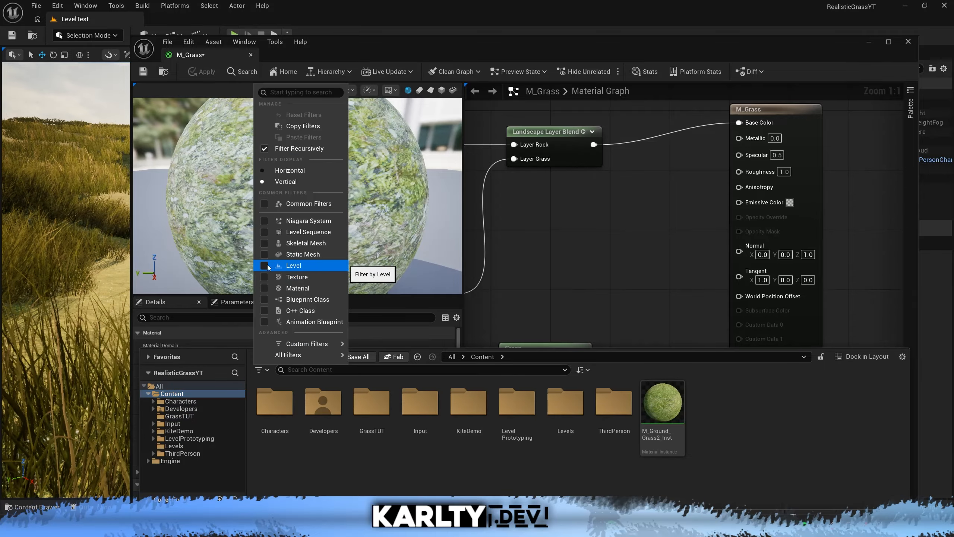
pyautogui.click(264, 277)
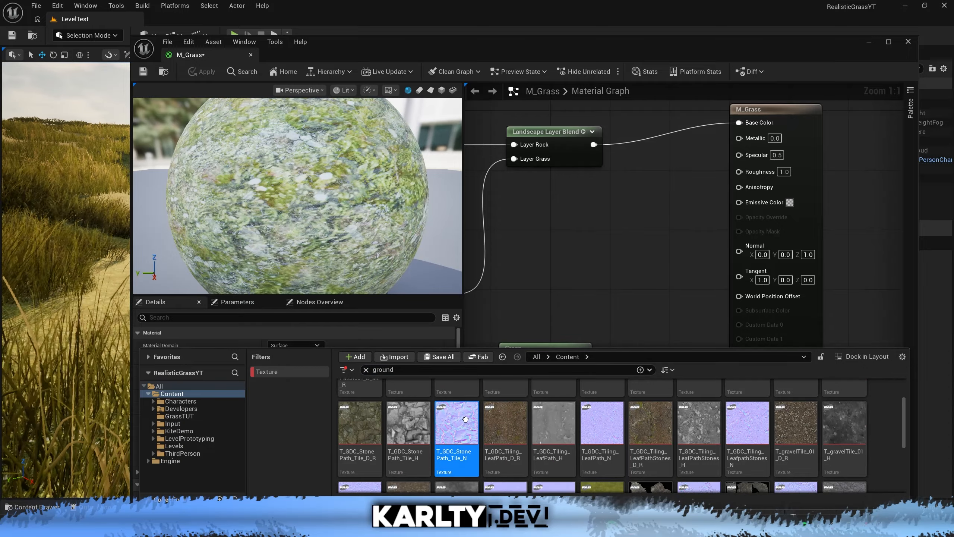
pyautogui.moveTo(465, 419); pyautogui.dragTo(590, 280)
# Add a T_GDC_Tiling_LeafPath_N Texture Sample to the graph and connect its RGB output to the material's Normal input.
pyautogui.hotkey('ctrl', 'space')
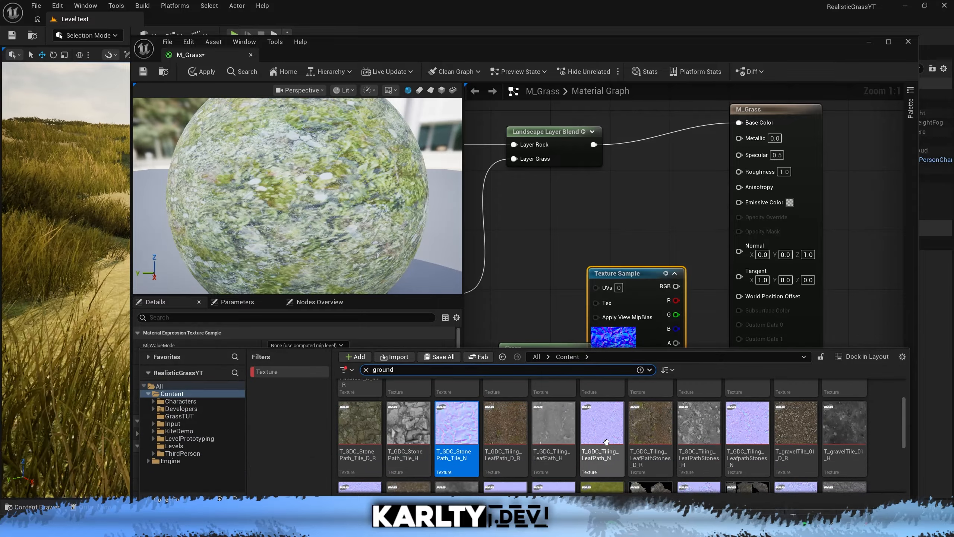
pyautogui.click(556, 443)
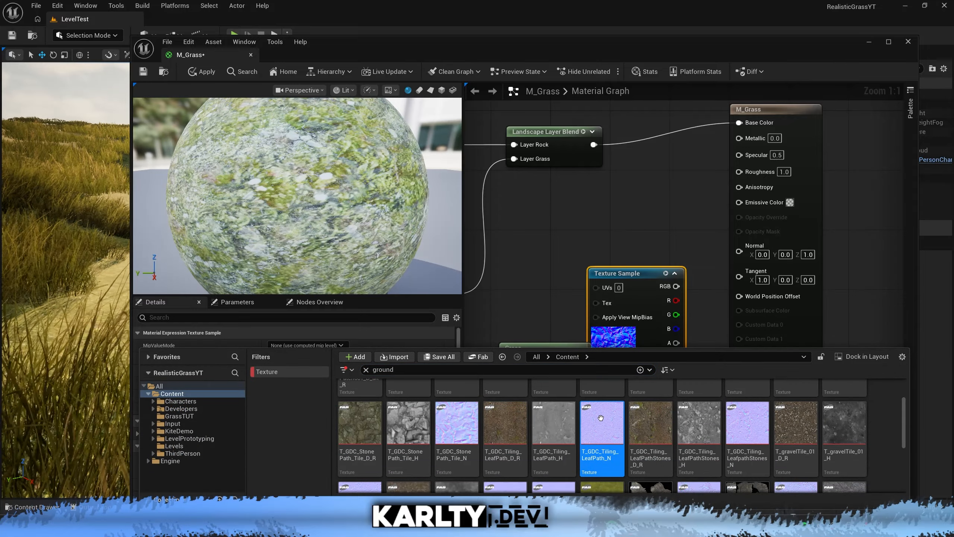
pyautogui.moveTo(600, 417); pyautogui.dragTo(550, 242)
pyautogui.moveTo(779, 268); pyautogui.dragTo(781, 256)
pyautogui.moveTo(346, 182)
pyautogui.mouseDown()
pyautogui.moveTo(376, 184)
pyautogui.moveTo(339, 178)
pyautogui.mouseUp()
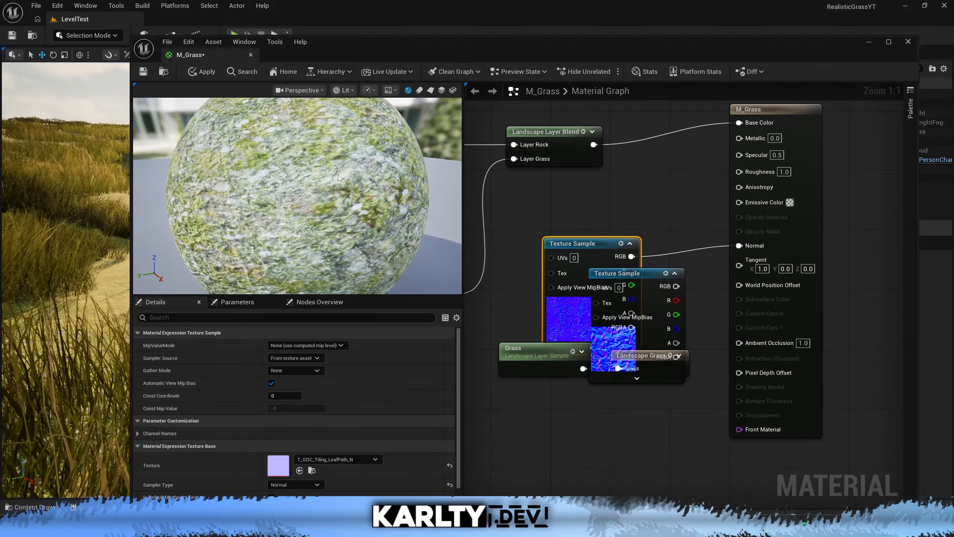
# Apply the M_Grass changes and inspect the ground and grass up close in the level.
pyautogui.moveTo(263, 49); pyautogui.dragTo(447, 44)
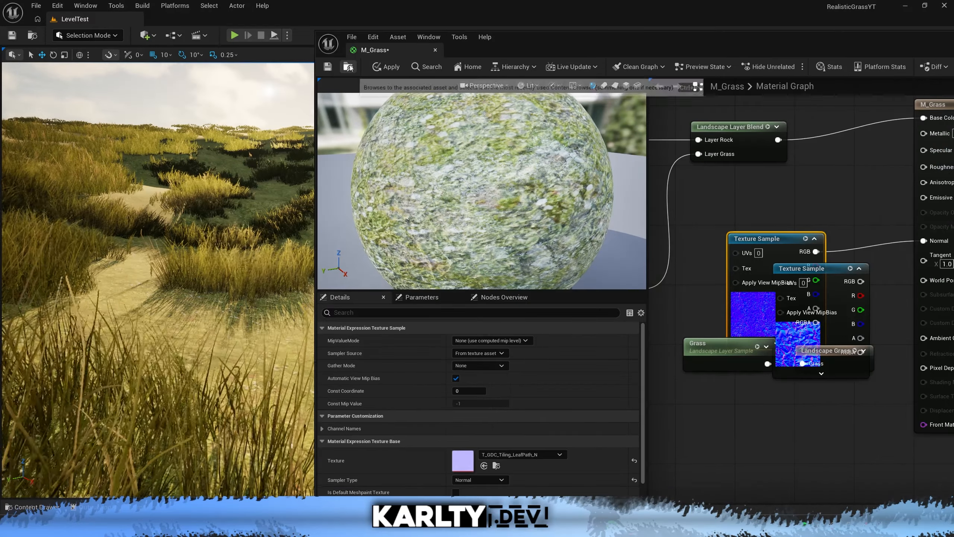
pyautogui.press('w')
pyautogui.moveTo(82, 194); pyautogui.dragTo(63, 203, button='right')
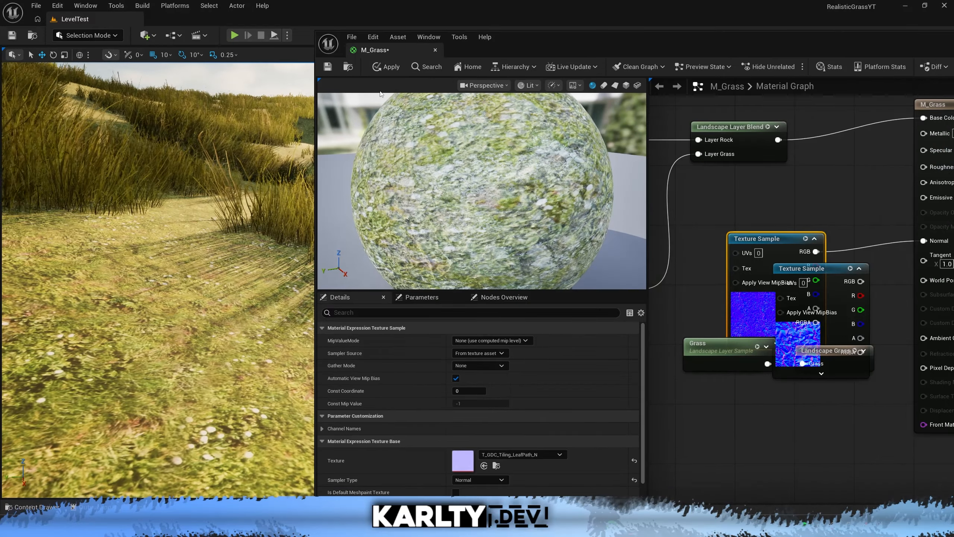
pyautogui.click(391, 67)
pyautogui.moveTo(237, 304); pyautogui.dragTo(193, 293, button='right')
pyautogui.press('w')
pyautogui.press('w')
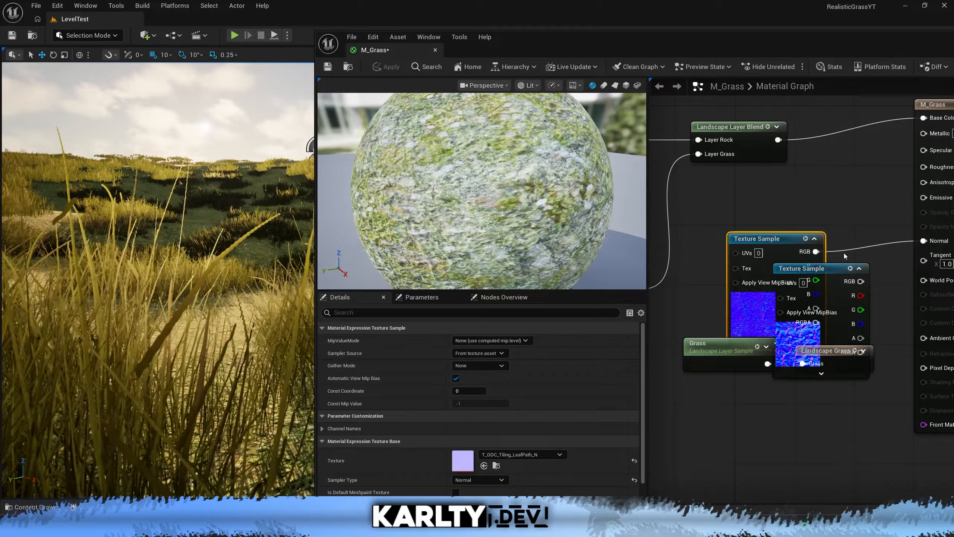
# Connect the stone path texture's RGB output to Normal instead, apply the material and view the ground in the level.
pyautogui.moveTo(860, 281); pyautogui.dragTo(923, 240)
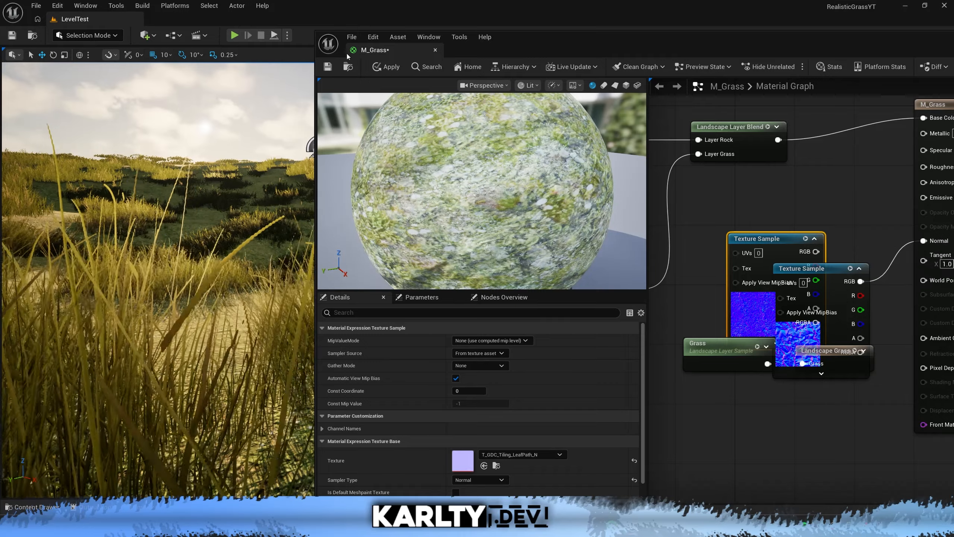
pyautogui.click(385, 68)
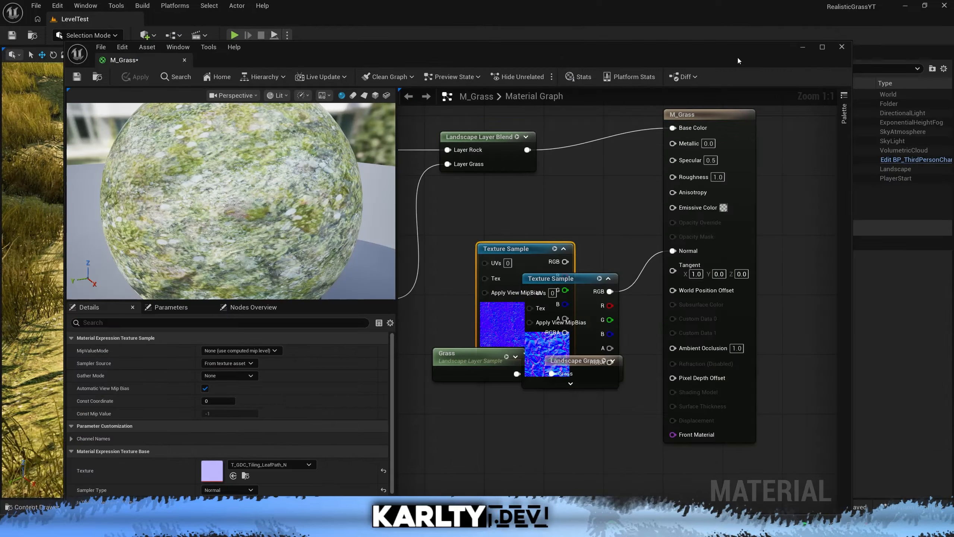
pyautogui.click(789, 54)
pyautogui.moveTo(451, 196); pyautogui.dragTo(447, 124, button='right')
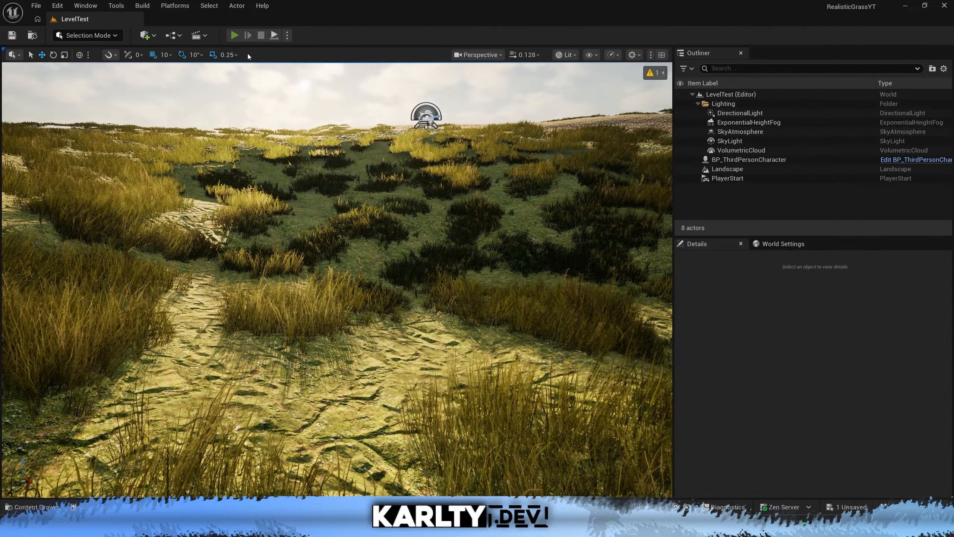
# Play the level, walk the character across the grass and rock areas to check the ground surface, and stop playing.
pyautogui.click(235, 35)
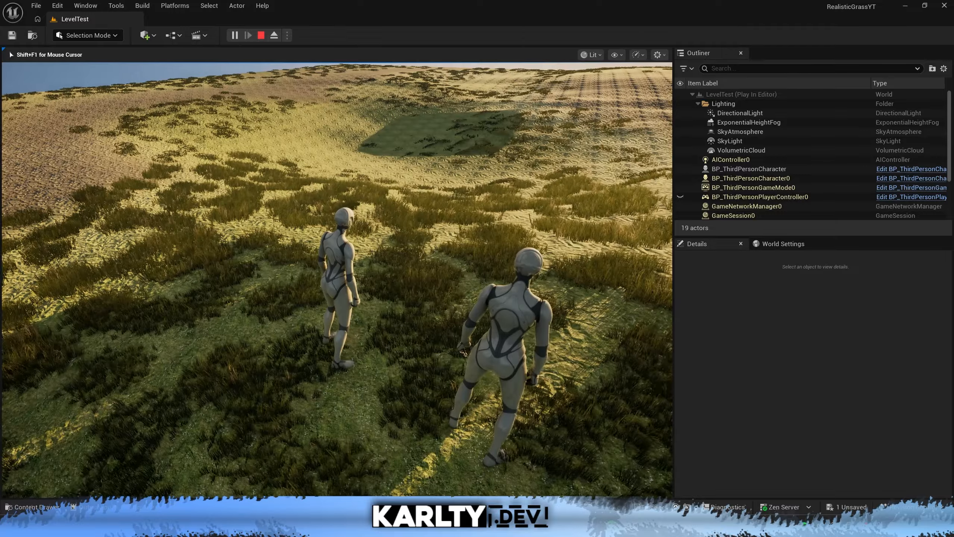
pyautogui.press('w')
pyautogui.press('a')
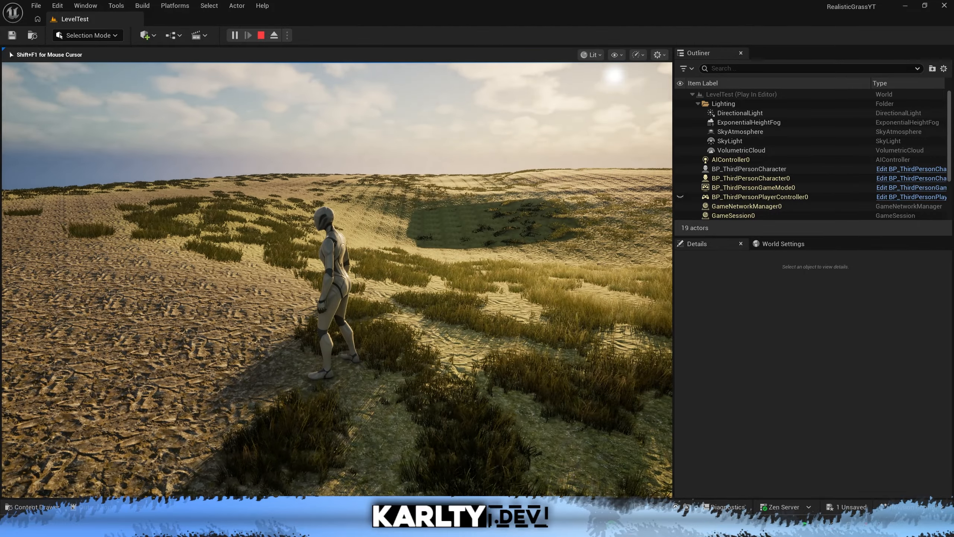
pyautogui.press('w')
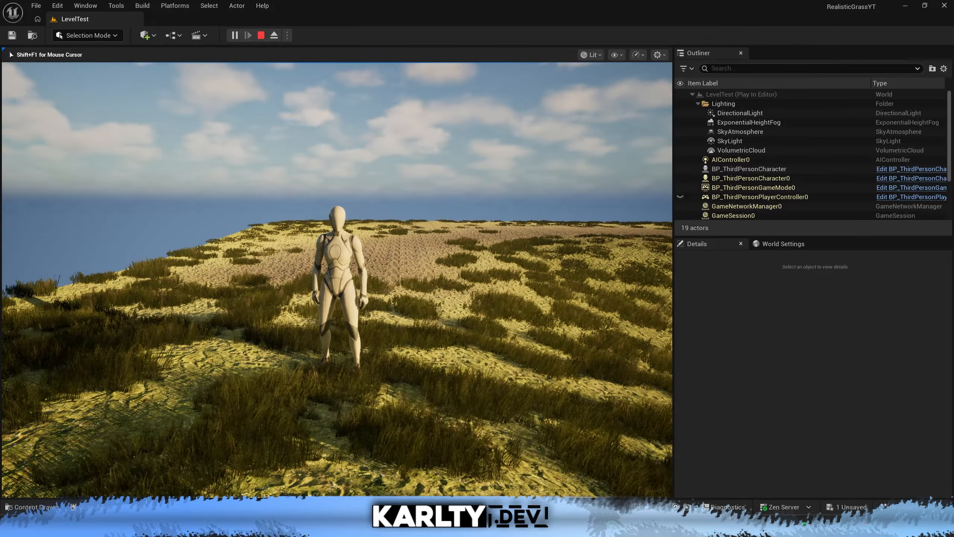
pyautogui.press('Escape')
# Clear the "ground" search and the Texture filter, and open the LG_Grass grass type from the GrassTUT folder.
pyautogui.hotkey('ctrl', 'space')
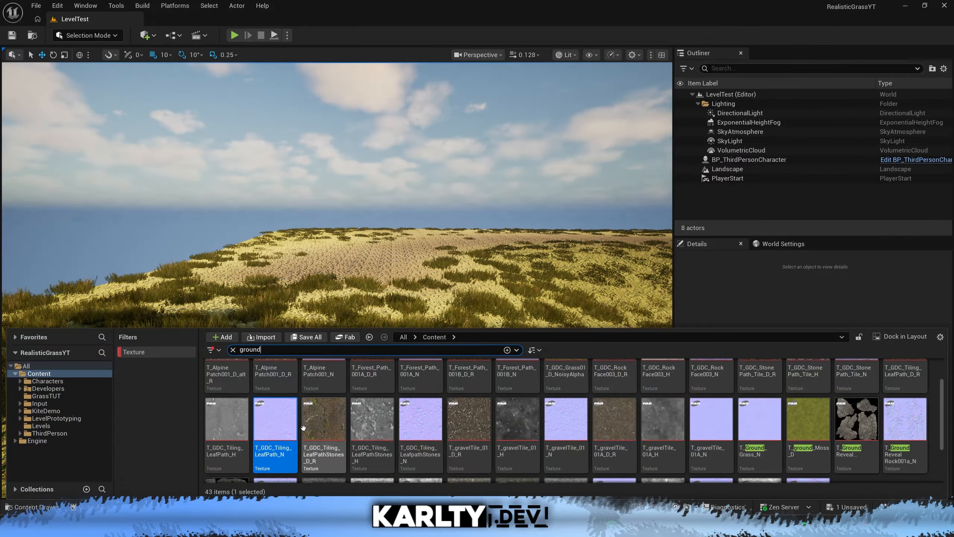
pyautogui.click(232, 350)
pyautogui.click(56, 373)
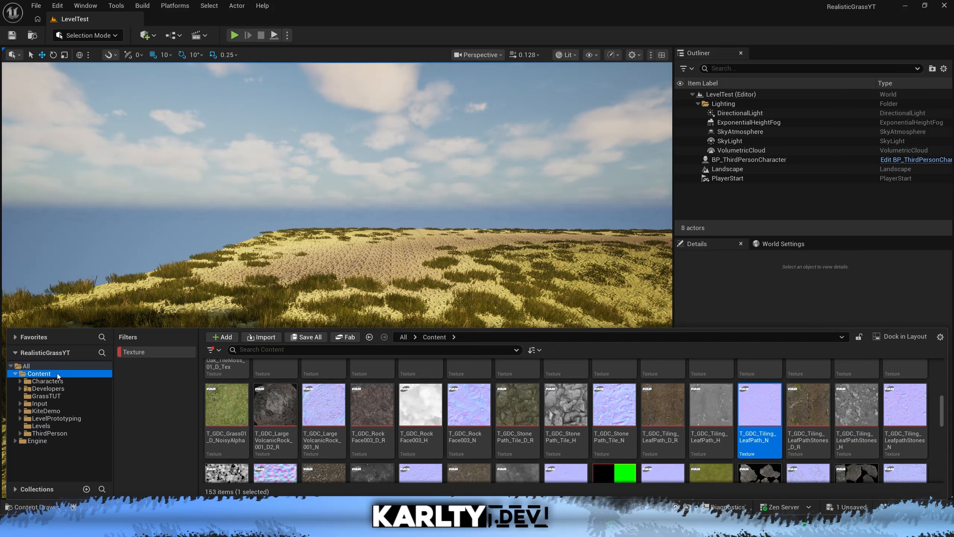
pyautogui.click(146, 355)
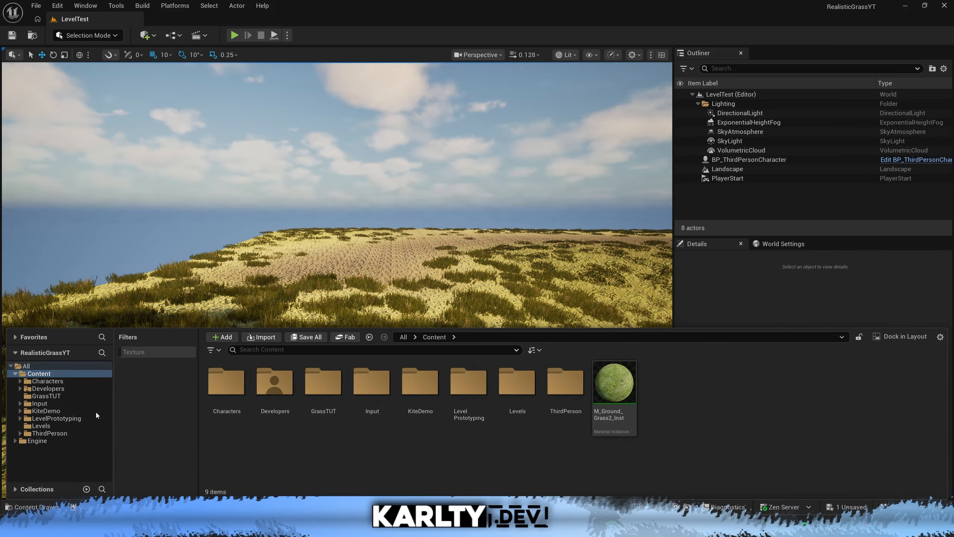
pyautogui.click(44, 396)
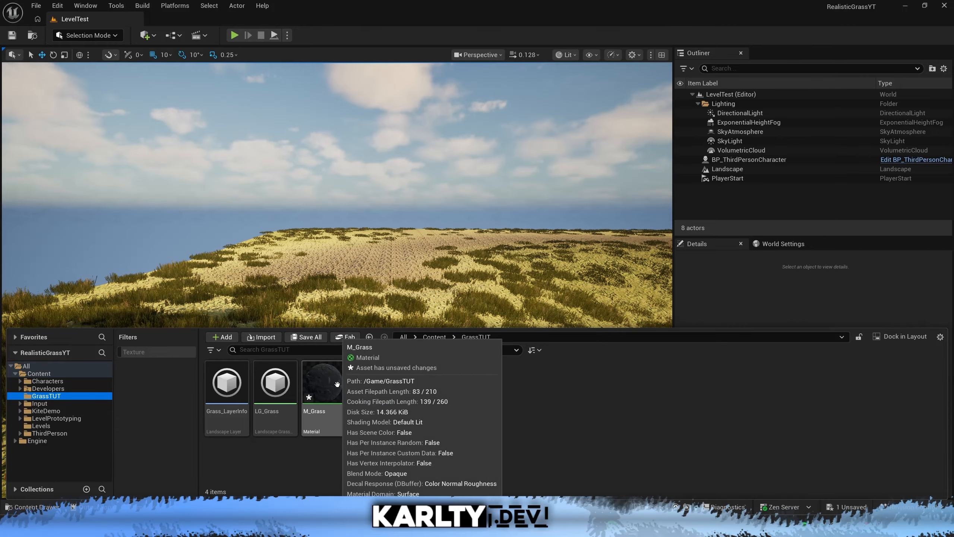
pyautogui.click(289, 383)
pyautogui.doubleClick(288, 383)
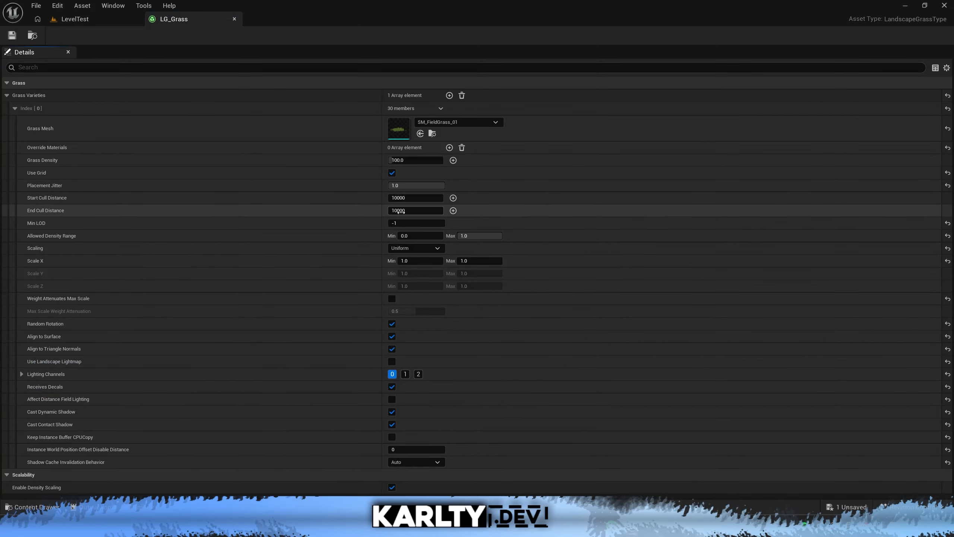
# Set LG_Grass's Min LOD to 0, float its editor over the level and raise the grass density to about 536.
pyautogui.moveTo(401, 223); pyautogui.dragTo(407, 222)
pyautogui.moveTo(213, 19); pyautogui.dragTo(518, 56)
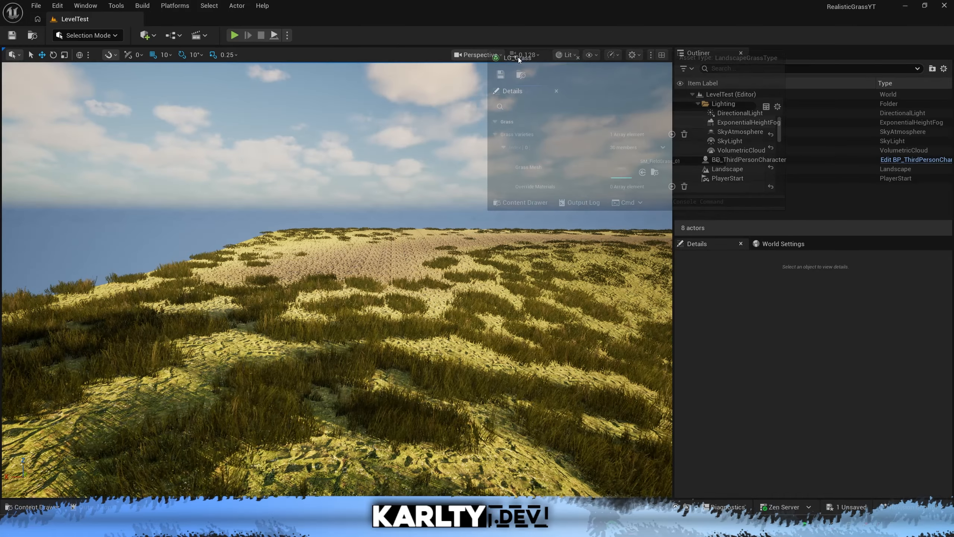
pyautogui.moveTo(668, 211); pyautogui.dragTo(695, 212)
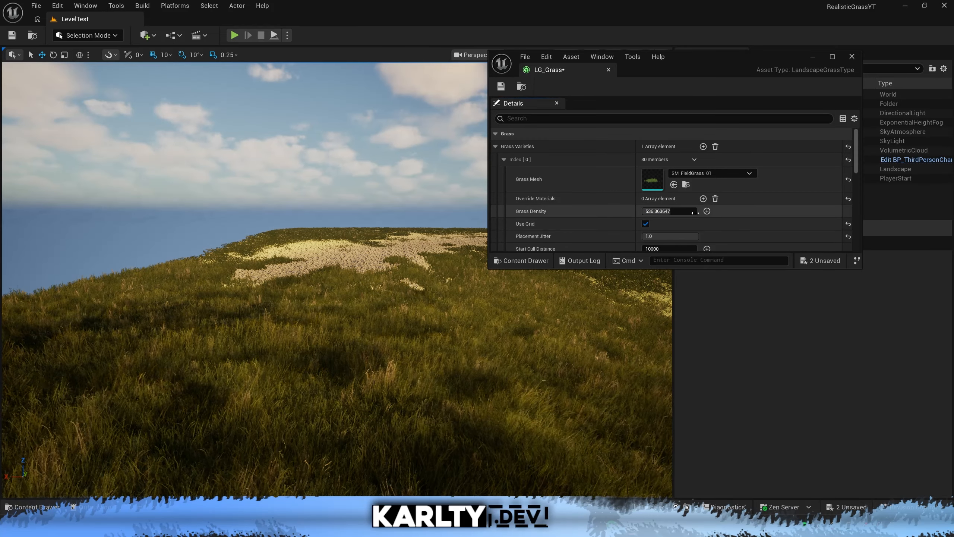
# Set the grass's Scale X range to a minimum of 0.4 and a maximum of 3, and walk the character through it.
pyautogui.scroll(-3, 736, 212)
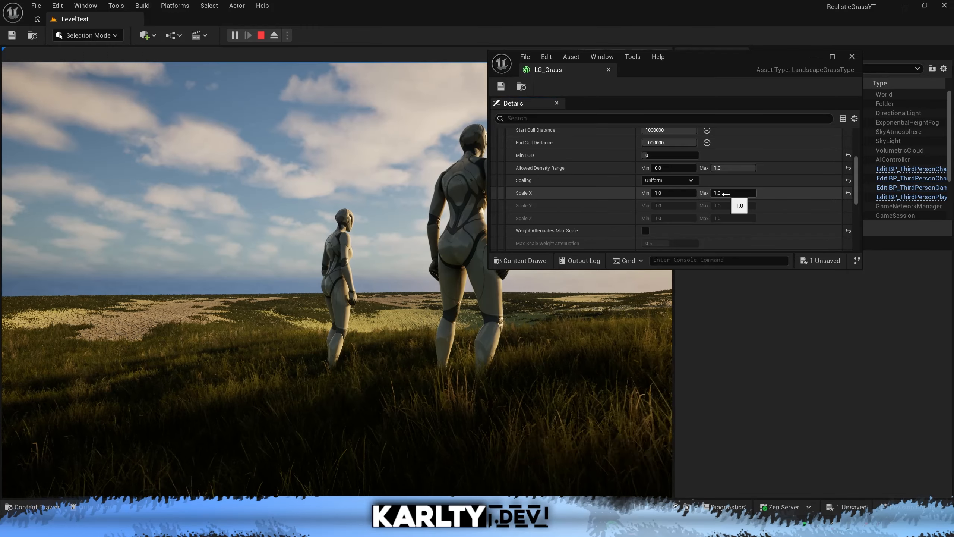
pyautogui.click(726, 194)
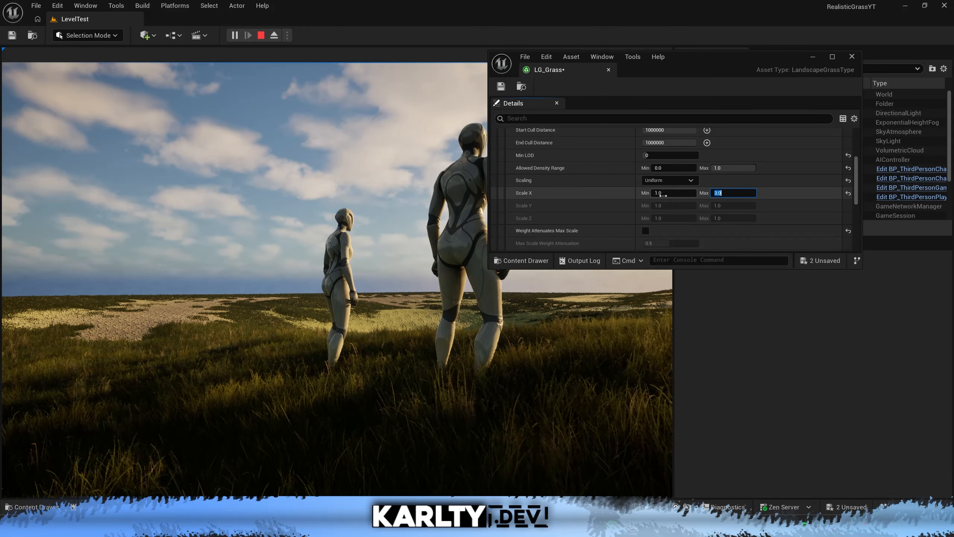
pyautogui.press('Return')
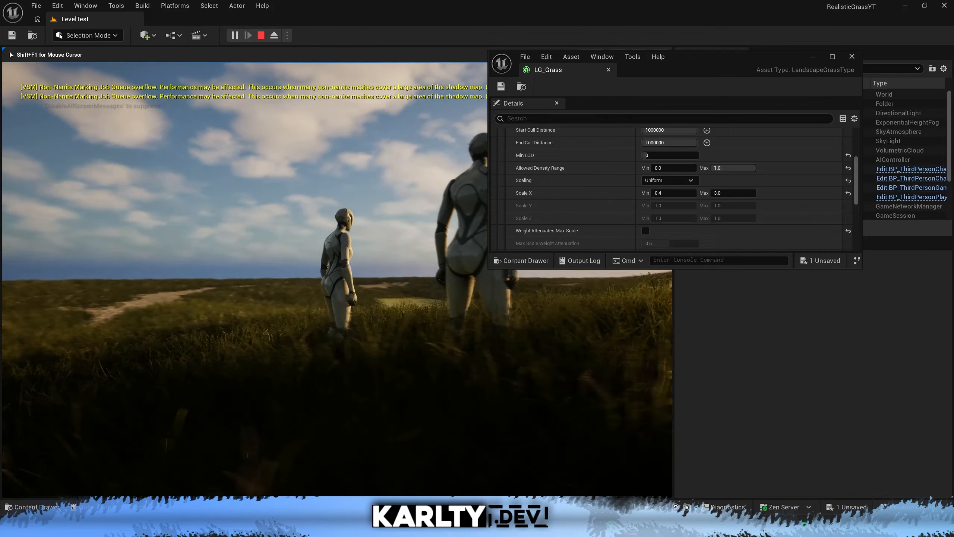
pyautogui.press('w')
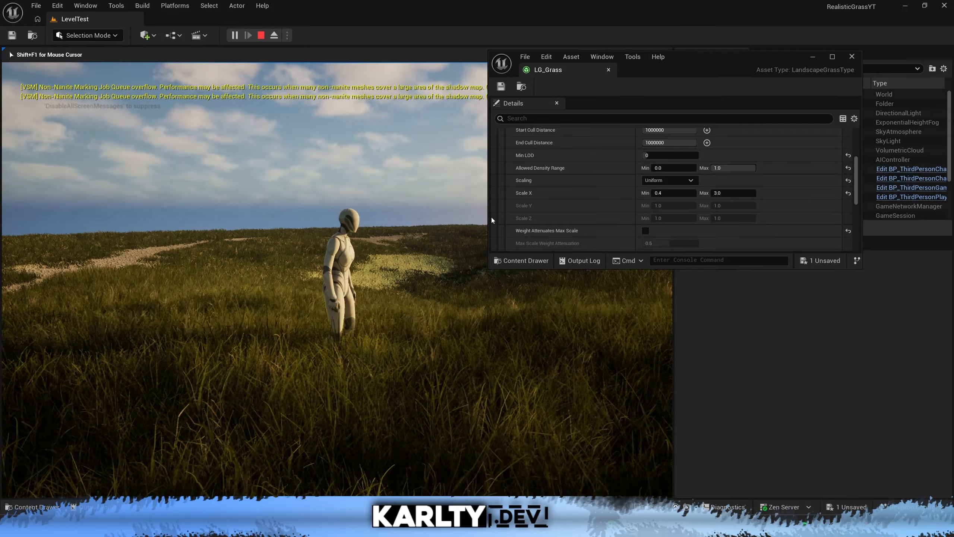
# Turn off Align to Surface for the grass, save LG_Grass and stop the play session.
pyautogui.scroll(-5, 624, 230)
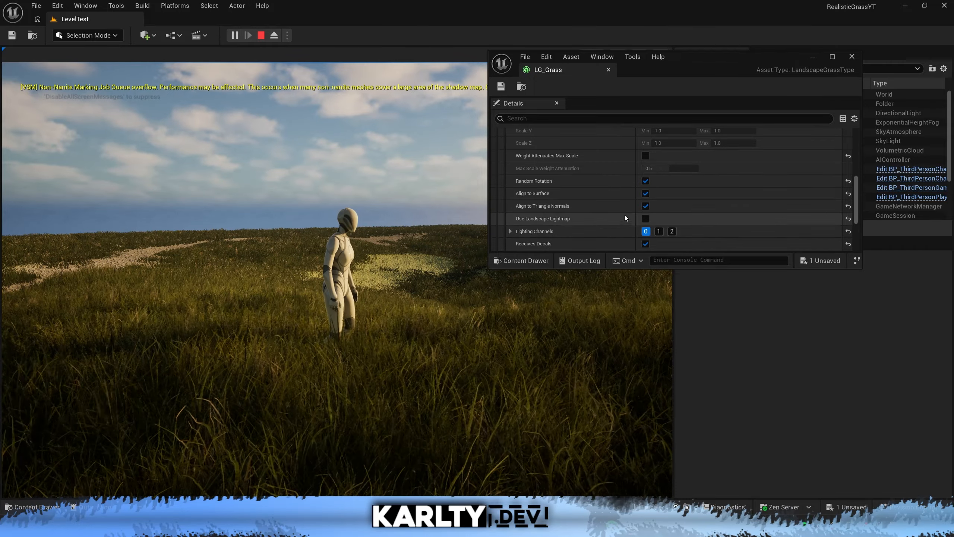
pyautogui.click(645, 193)
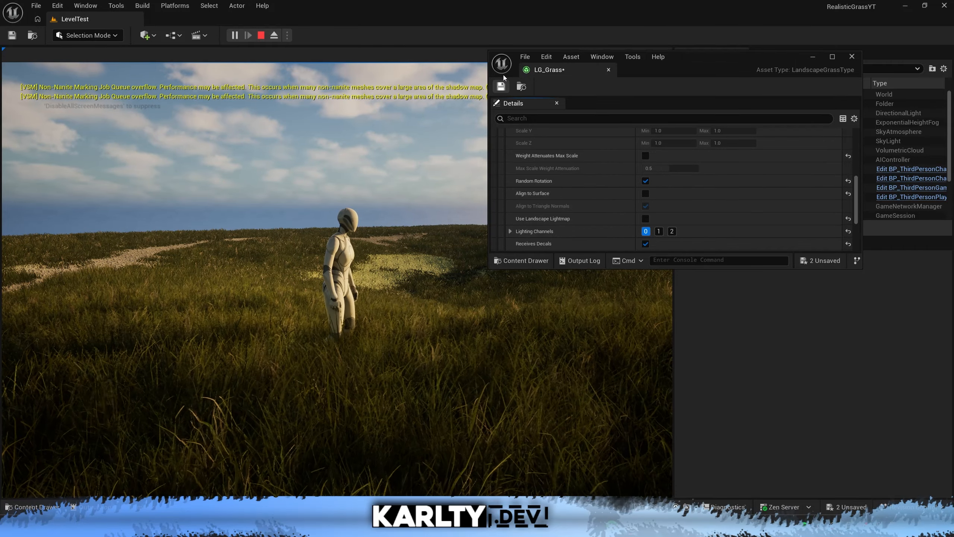
pyautogui.click(260, 36)
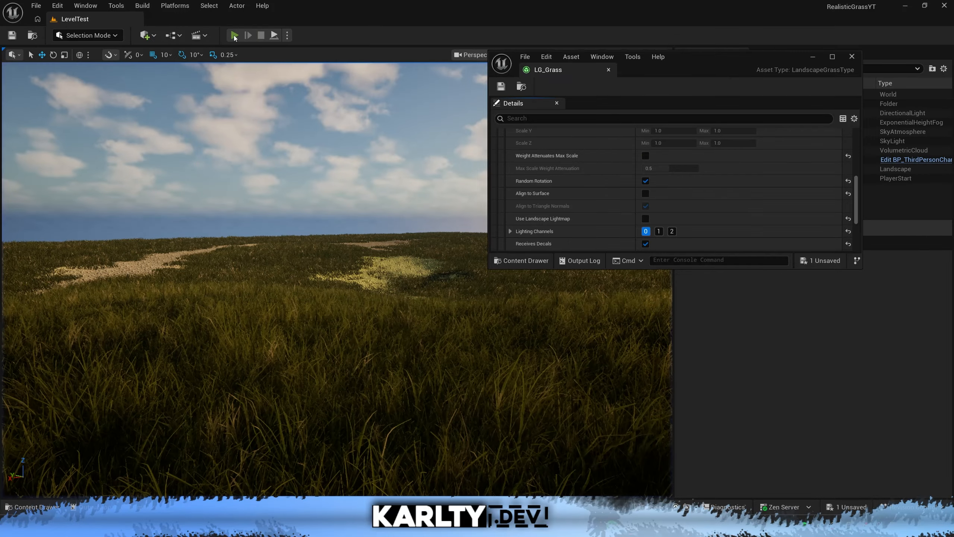
# Play the level and walk the character through the grass to check its look without surface alignment.
pyautogui.click(234, 35)
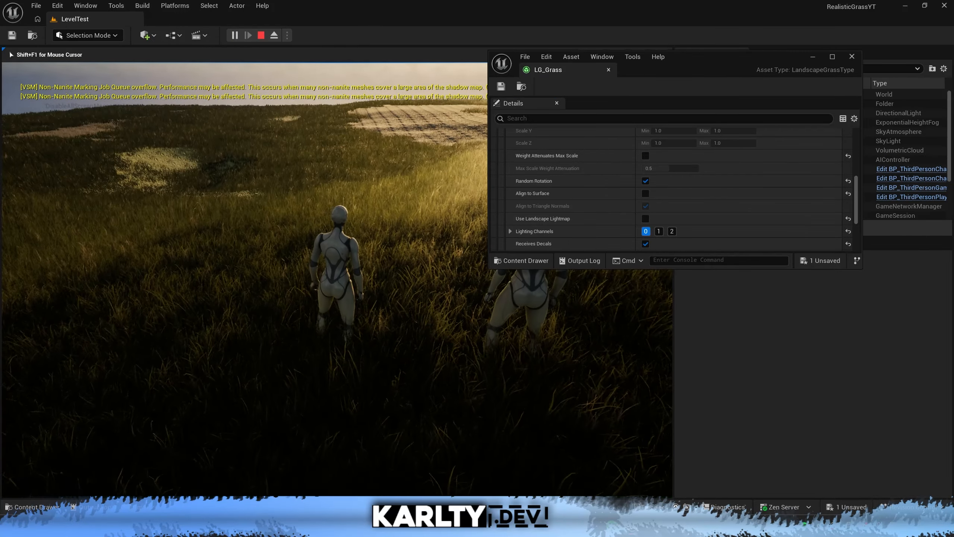
pyautogui.press('w')
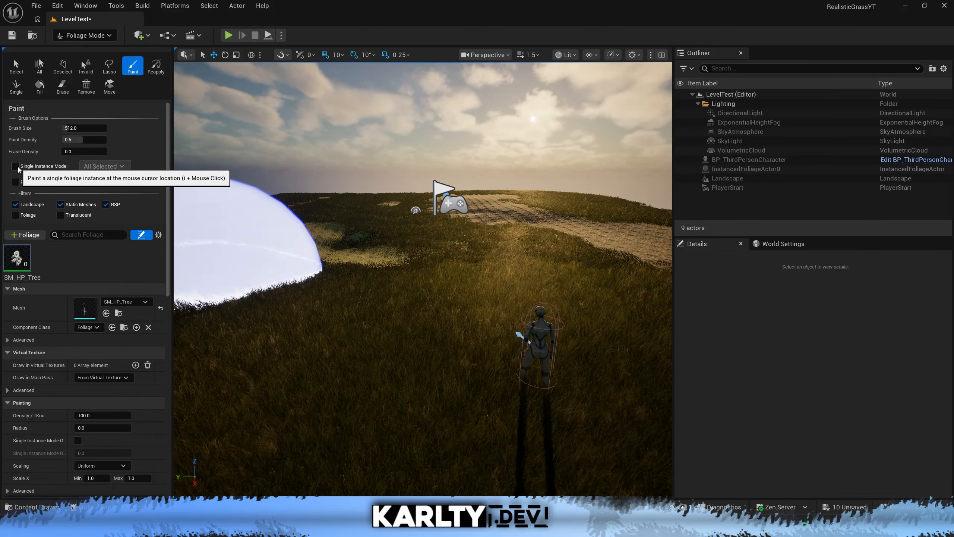
# Undo a trial brush stroke of SM_HP_Tree foliage and turn on Single Instance Mode.
pyautogui.click(486, 251)
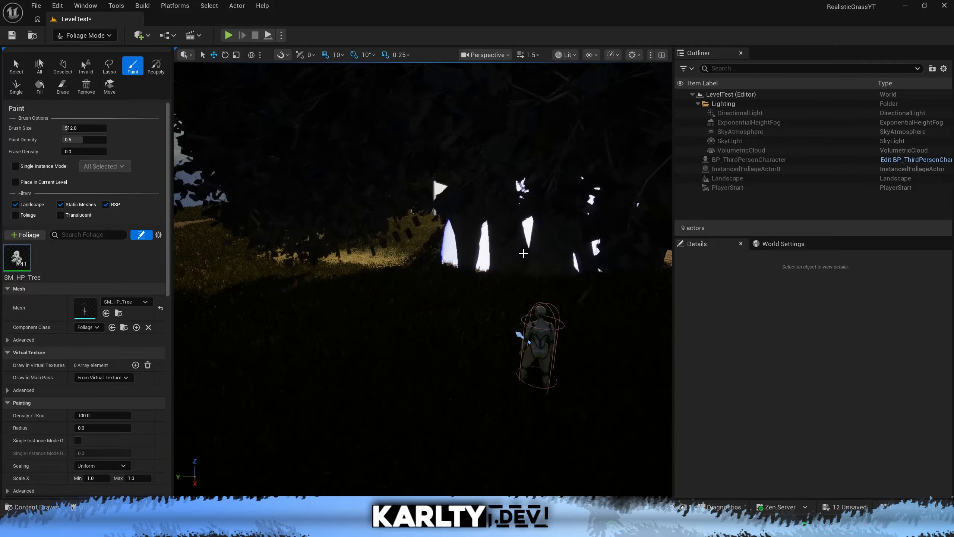
pyautogui.hotkey('ctrl', 'z')
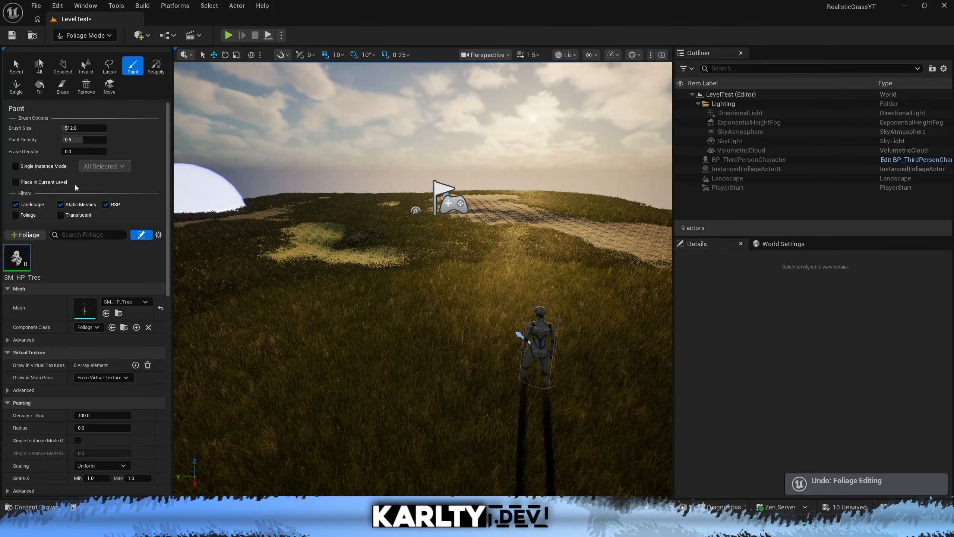
pyautogui.click(15, 166)
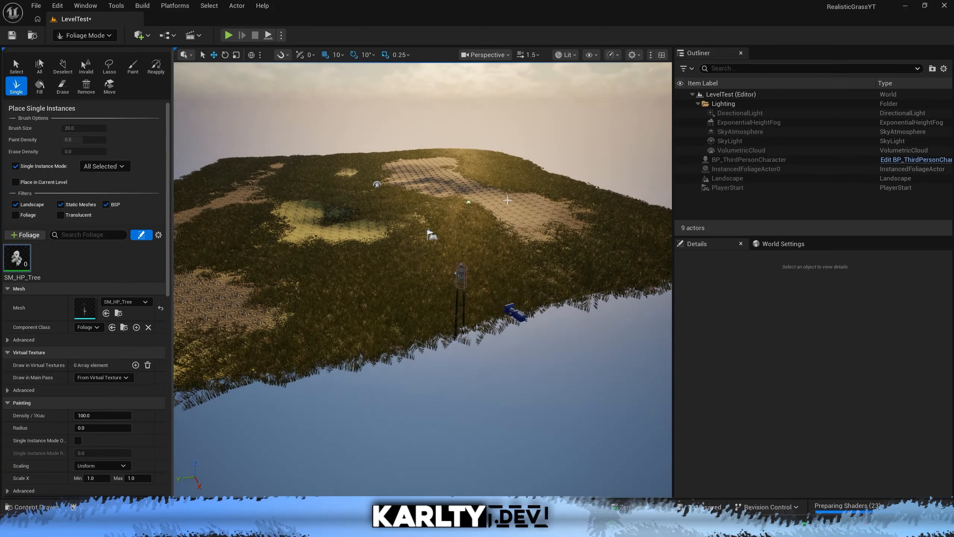
# Try single SM_HP_Tree placements on the landscape, including one at Scale X 0.1, and undo them.
pyautogui.click(479, 218)
pyautogui.hotkey('ctrl', 'z')
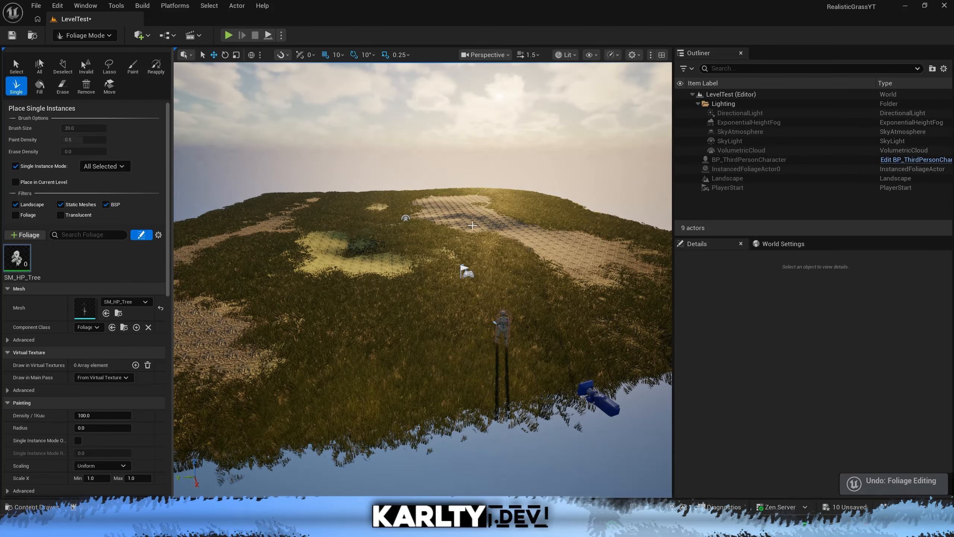
pyautogui.scroll(-5, 92, 308)
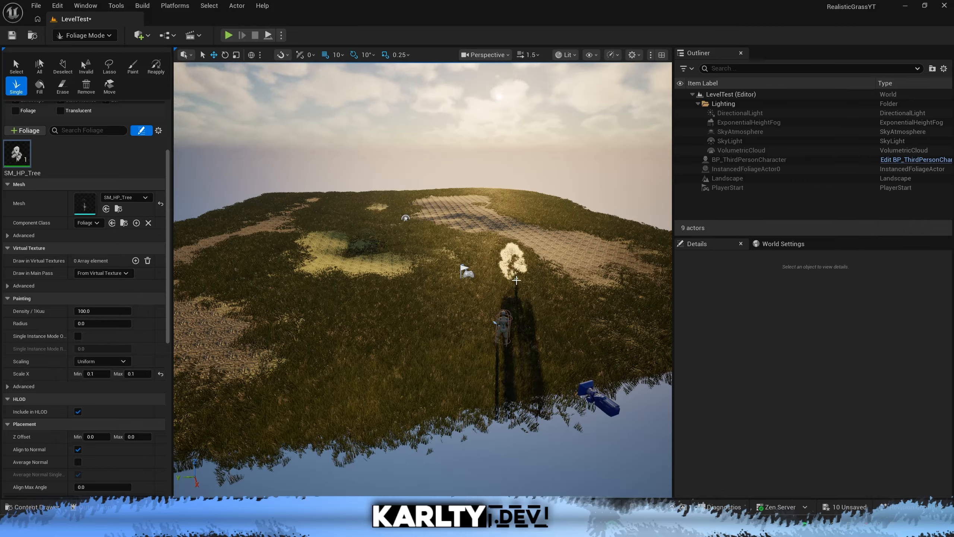
pyautogui.hotkey('ctrl', 'z')
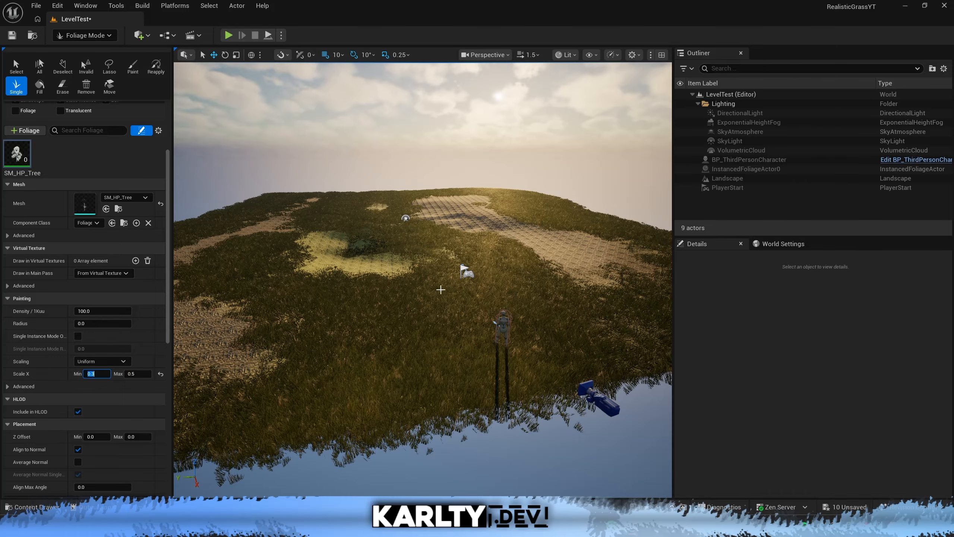
# Place seven single SM_HP_Tree instances spread across the landscape with a Scale X range of 0.3 to 0.5.
pyautogui.click(570, 256)
pyautogui.click(478, 191)
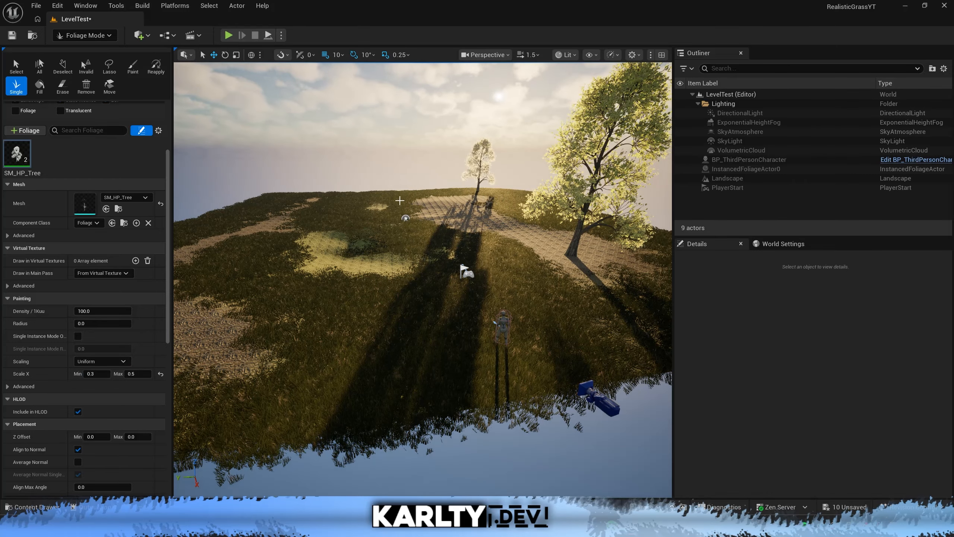
pyautogui.click(399, 198)
pyautogui.click(247, 281)
pyautogui.click(198, 227)
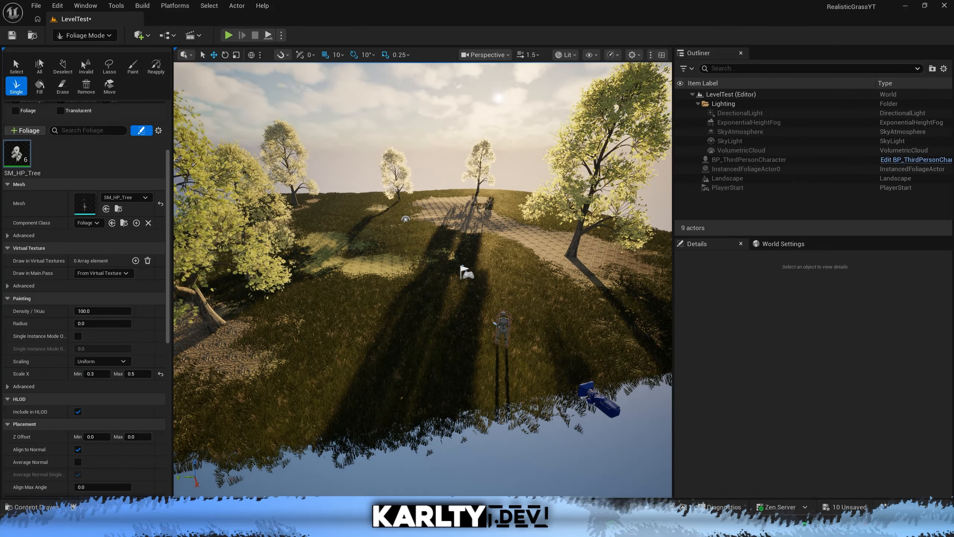
pyautogui.moveTo(382, 288); pyautogui.dragTo(378, 294, button='right')
pyautogui.press('w')
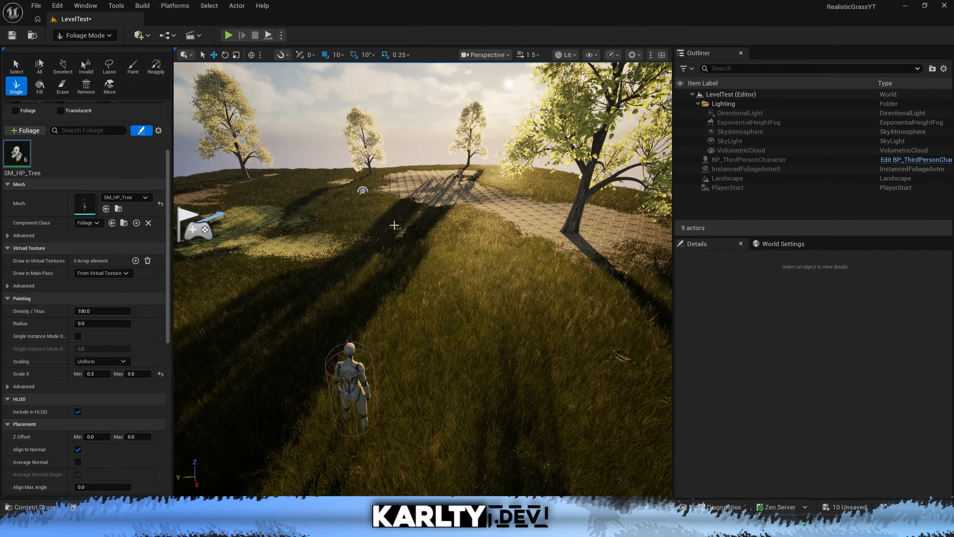
pyautogui.click(394, 225)
# Play the level, run the character among the placed trees and stop the session.
pyautogui.hotkey('alt', 'p')
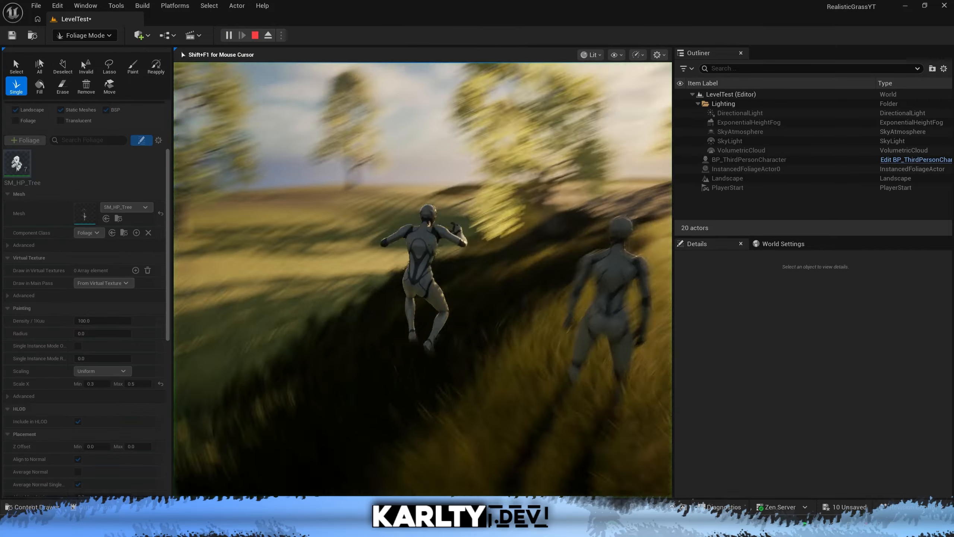
pyautogui.press('w')
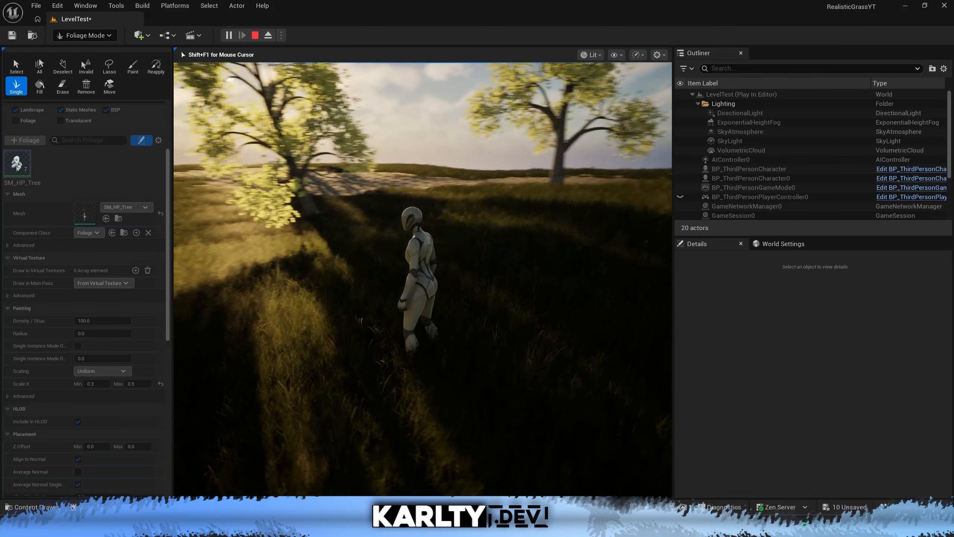
pyautogui.press('Escape')
# Deactivate the SM_HP_Tree foliage type and search the project's Content folder for "rocks".
pyautogui.scroll(3, 94, 316)
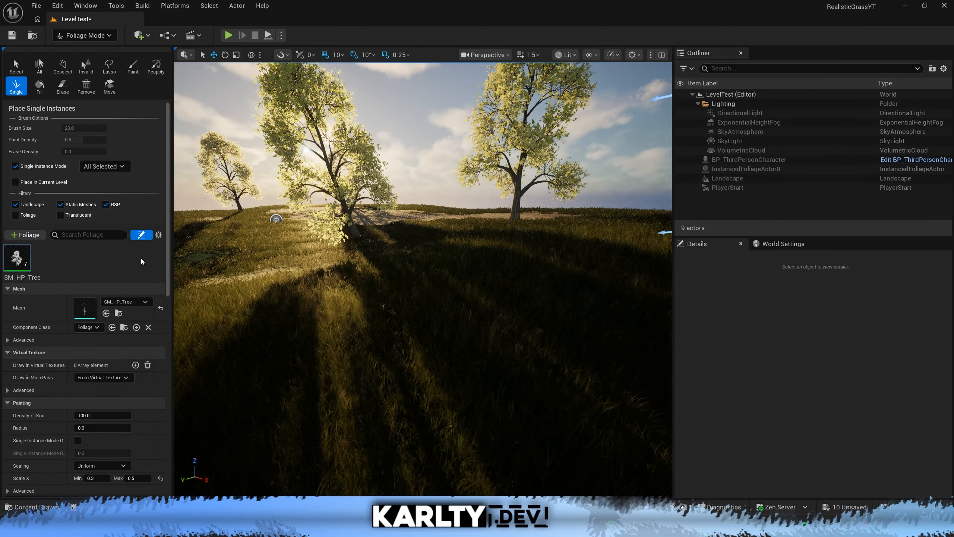
pyautogui.click(11, 252)
pyautogui.click(98, 258)
pyautogui.hotkey('ctrl', 'space')
pyautogui.click(63, 372)
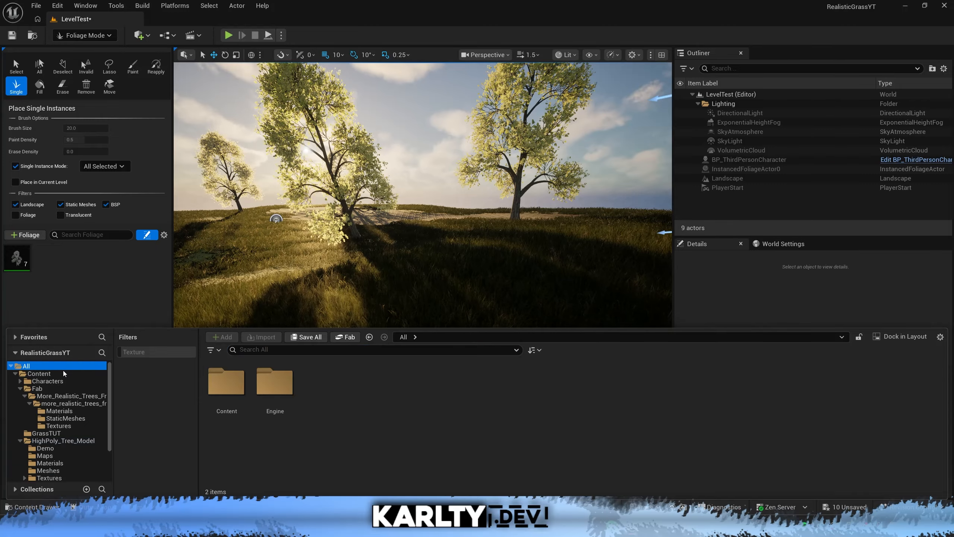
pyautogui.click(276, 349)
pyautogui.write('rocks')
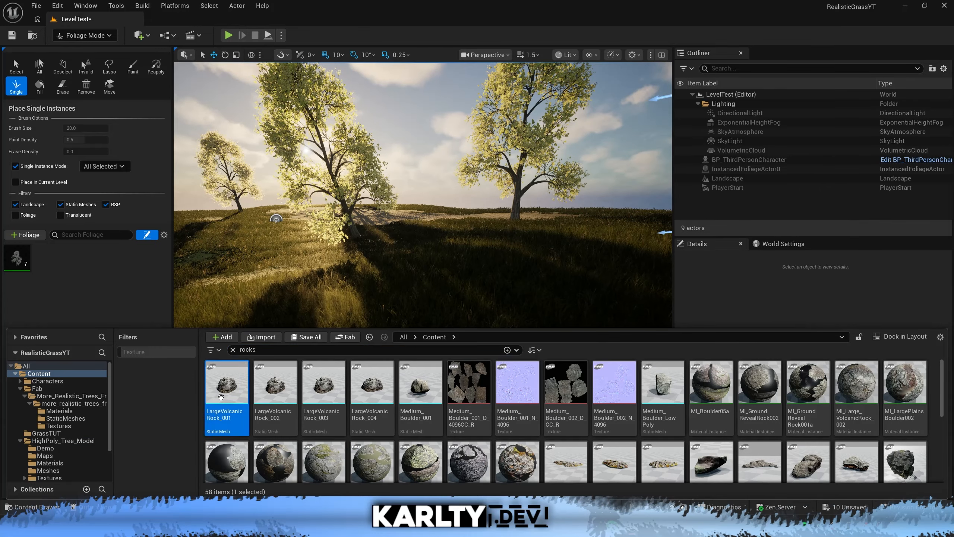
# Add three rock static meshes from the results, including SM_MountainRock, to the foliage palette.
pyautogui.scroll(-3, 374, 439)
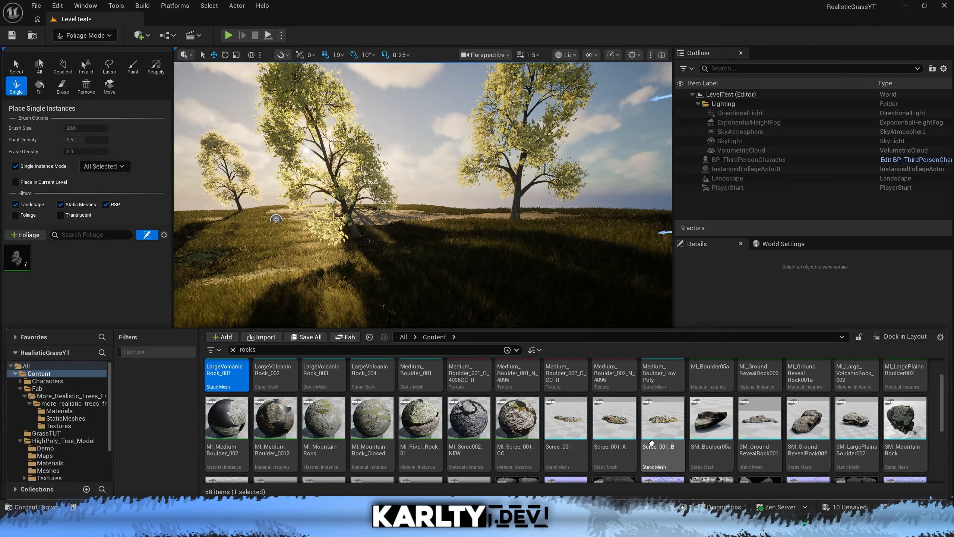
pyautogui.scroll(2, 653, 443)
pyautogui.scroll(-3, 653, 443)
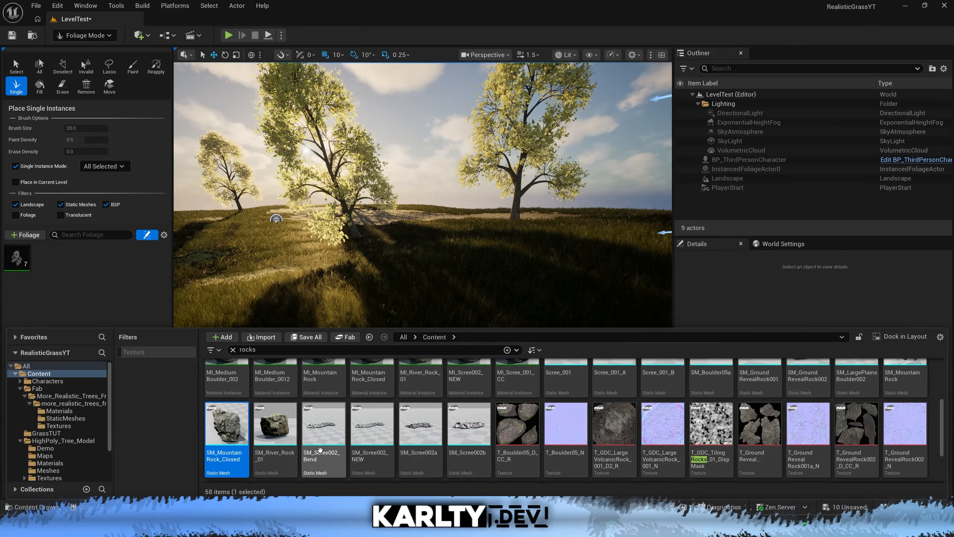
pyautogui.scroll(3, 292, 444)
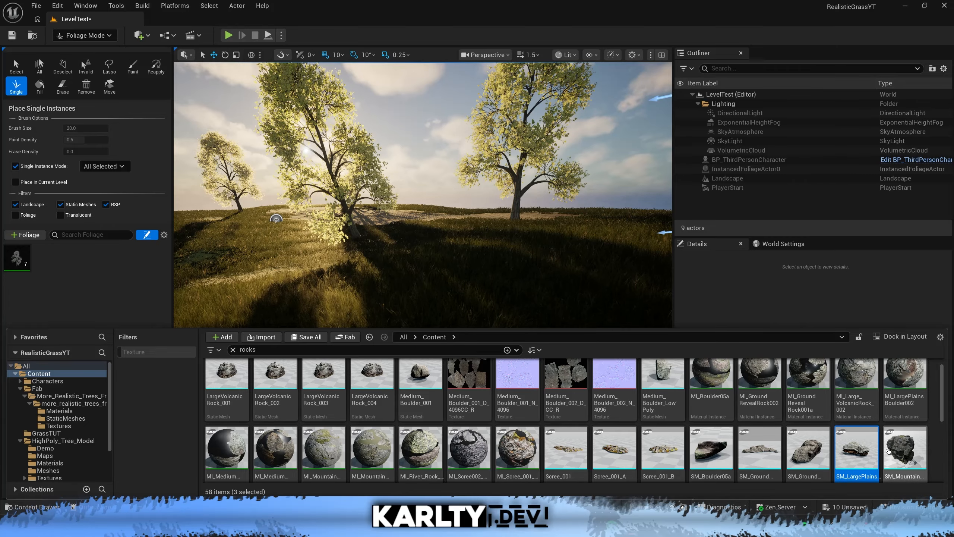
pyautogui.scroll(-1, 819, 453)
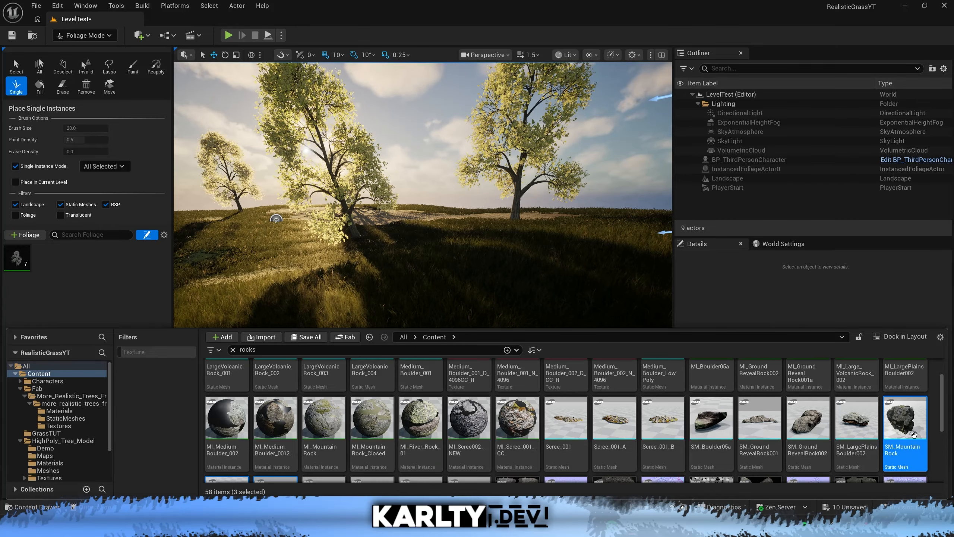
pyautogui.moveTo(914, 434); pyautogui.dragTo(99, 315)
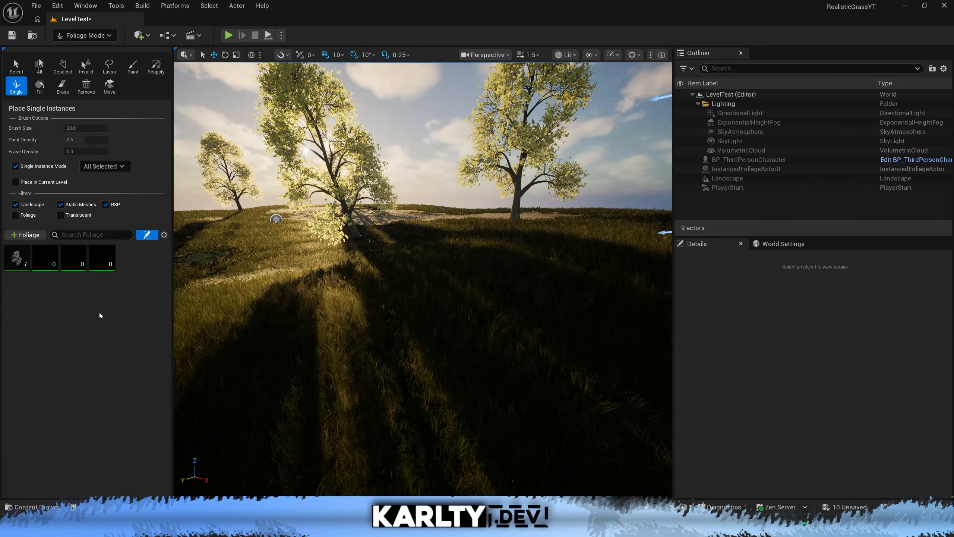
# Select all three rock foliage types together and bring up their shared painting settings.
pyautogui.click(47, 263)
pyautogui.keyDown('ctrl'); pyautogui.click(105, 265); pyautogui.keyUp('ctrl')
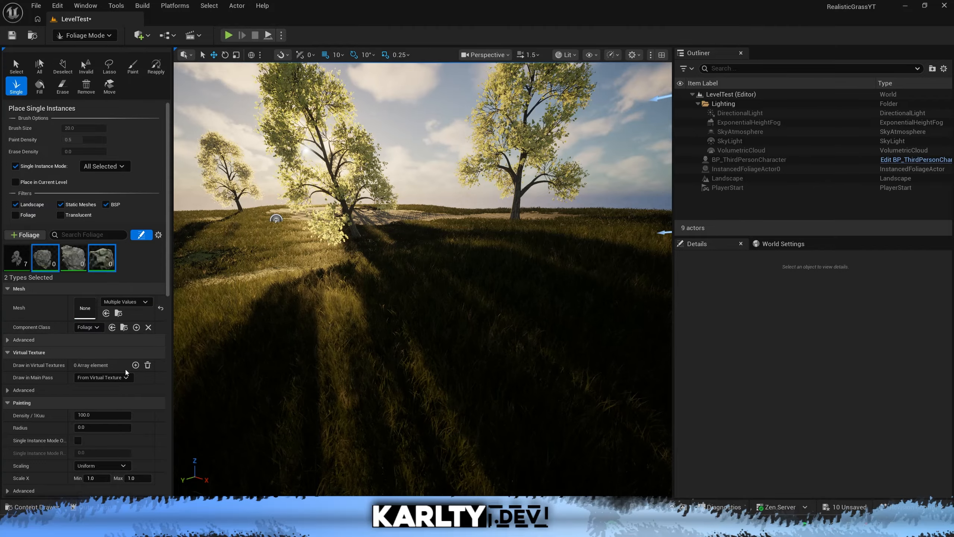
pyautogui.keyDown('ctrl'); pyautogui.click(77, 263); pyautogui.keyUp('ctrl')
pyautogui.scroll(-3, 123, 406)
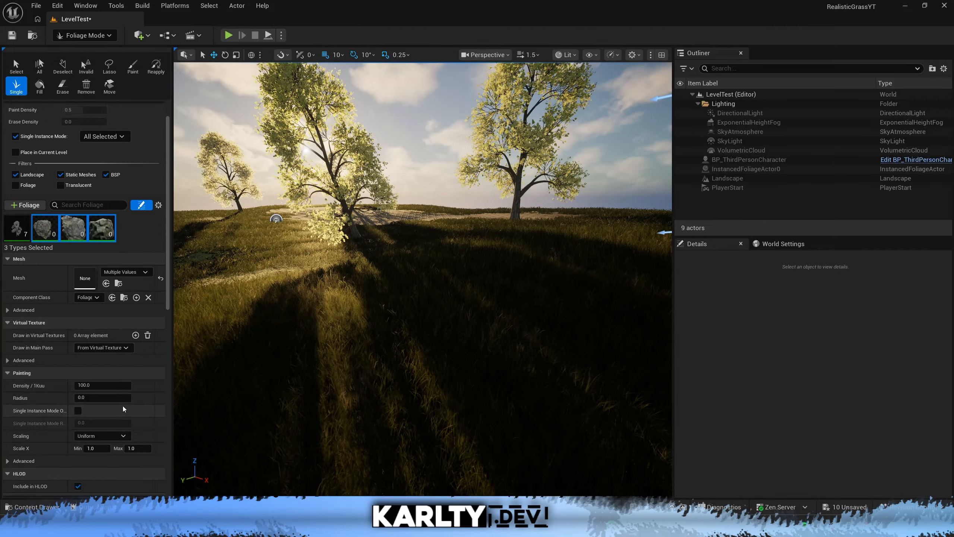
# Undo a trial rock placement and set the rocks' Scale X range to a minimum of 0.2 and a maximum of 0.6.
pyautogui.moveTo(434, 293)
pyautogui.mouseDown(button='right')
pyautogui.moveTo(433, 319)
pyautogui.moveTo(433, 294)
pyautogui.mouseUp(button='right')
pyautogui.press('s')
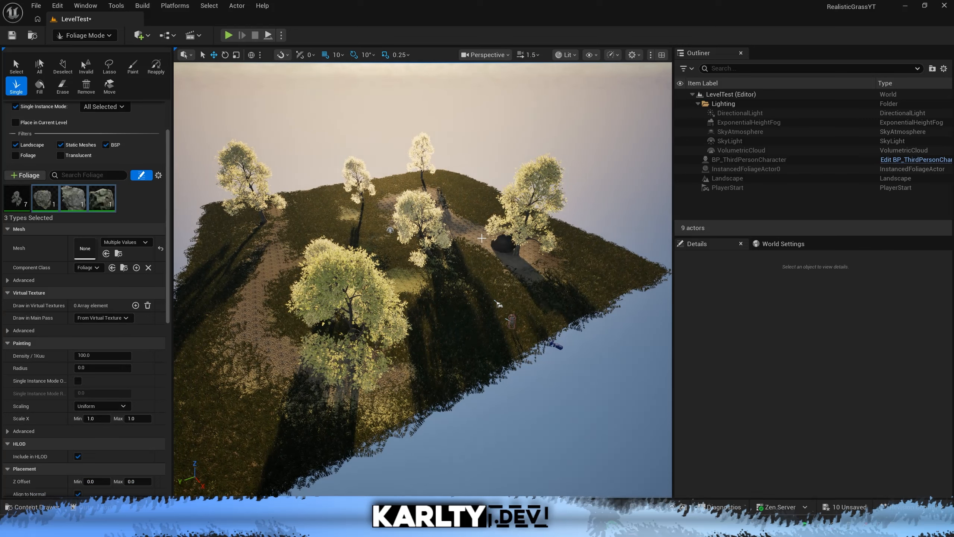
pyautogui.hotkey('ctrl', 'z')
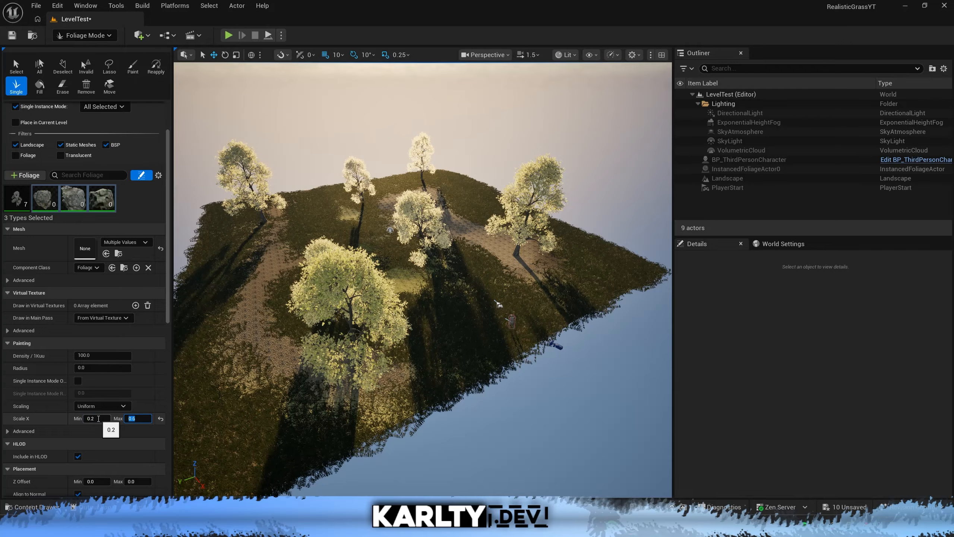
# Turn off Single Instance Mode so the three rock types are painted with the brush.
pyautogui.press('w')
pyautogui.press('d')
pyautogui.moveTo(425, 276); pyautogui.dragTo(394, 270, button='right')
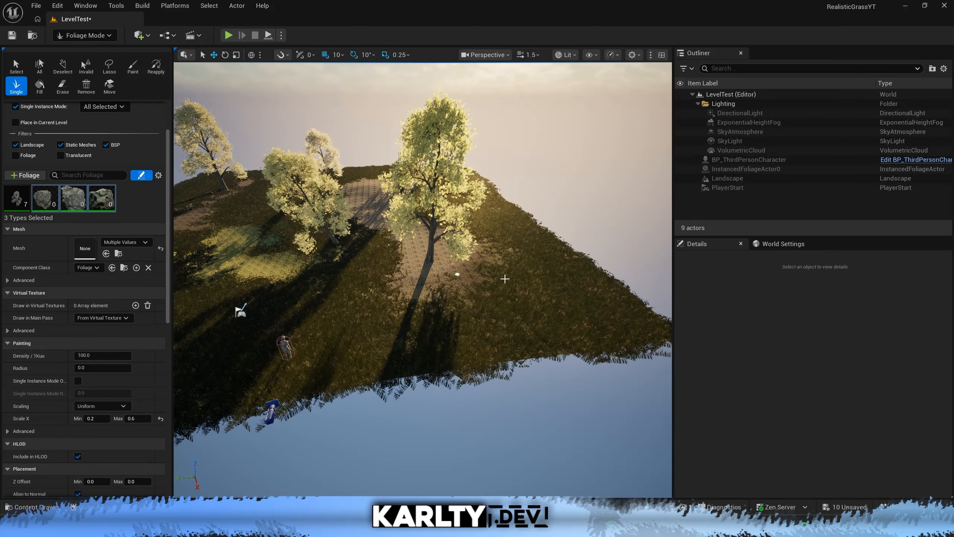
pyautogui.scroll(4, 85, 228)
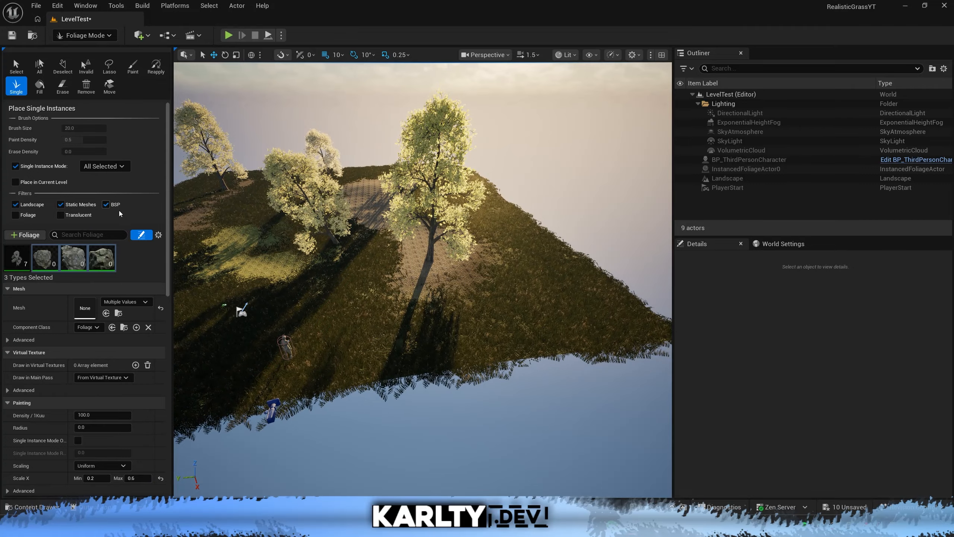
pyautogui.click(15, 166)
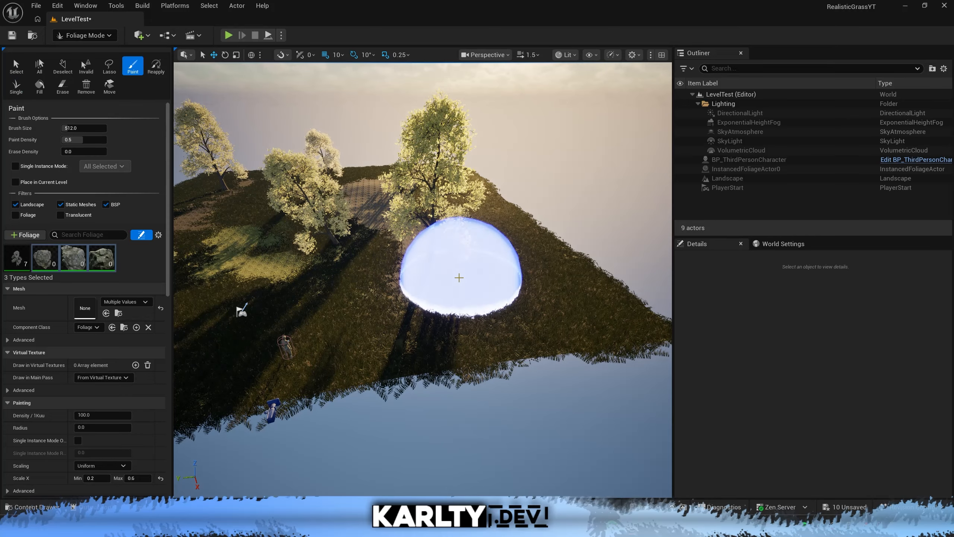
# Undo a trial brush stroke of rocks near the large tree and lower the Paint Density to about 0.104.
pyautogui.click(466, 280)
pyautogui.press('w')
pyautogui.moveTo(587, 267); pyautogui.dragTo(611, 254, button='right')
pyautogui.press('s')
pyautogui.hotkey('ctrl', 'z')
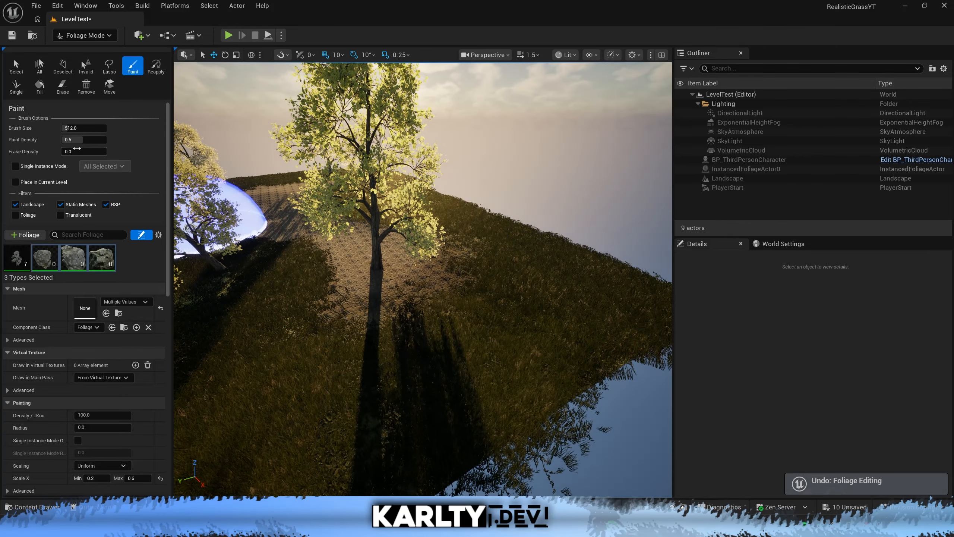
pyautogui.moveTo(79, 141); pyautogui.dragTo(64, 142)
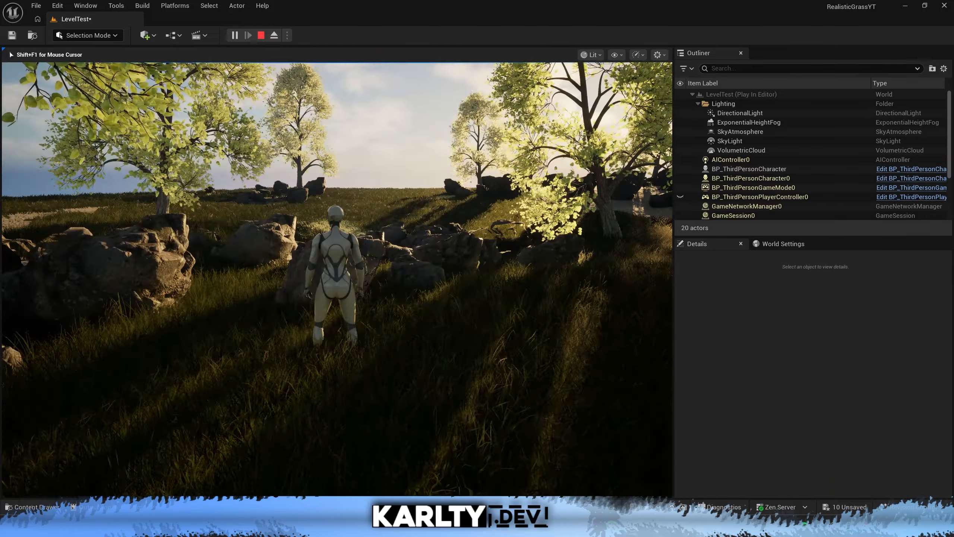
# Paint rocks around the trees and play the level to walk the character among them.
pyautogui.press('w')
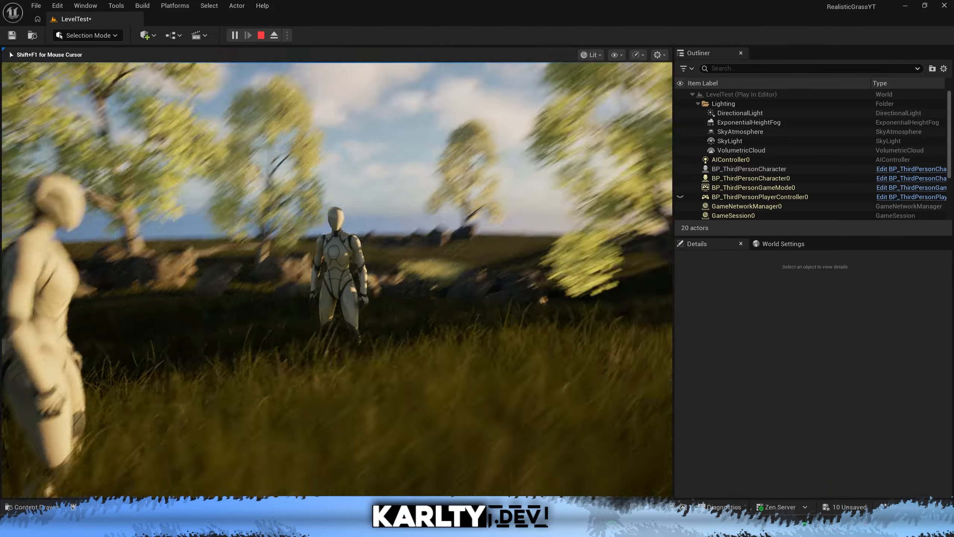
pyautogui.press('w')
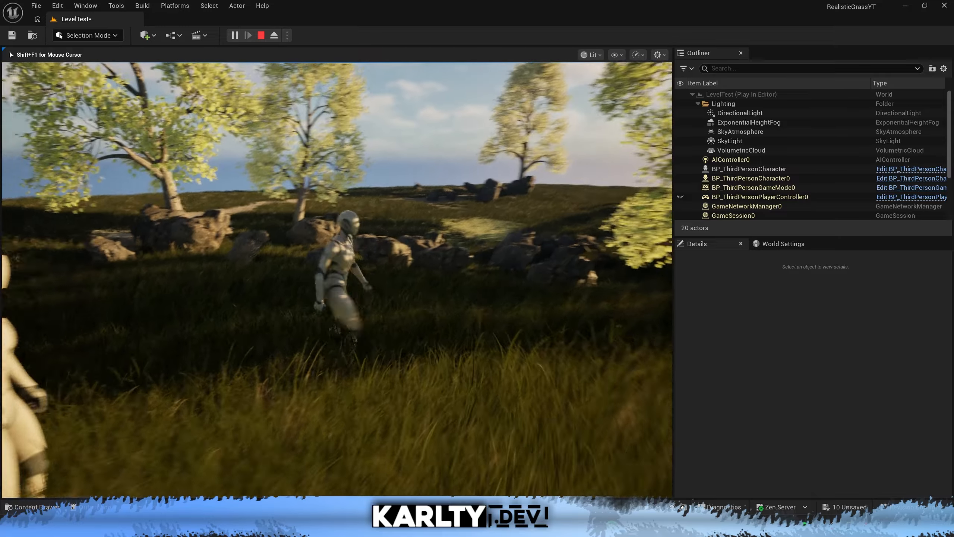